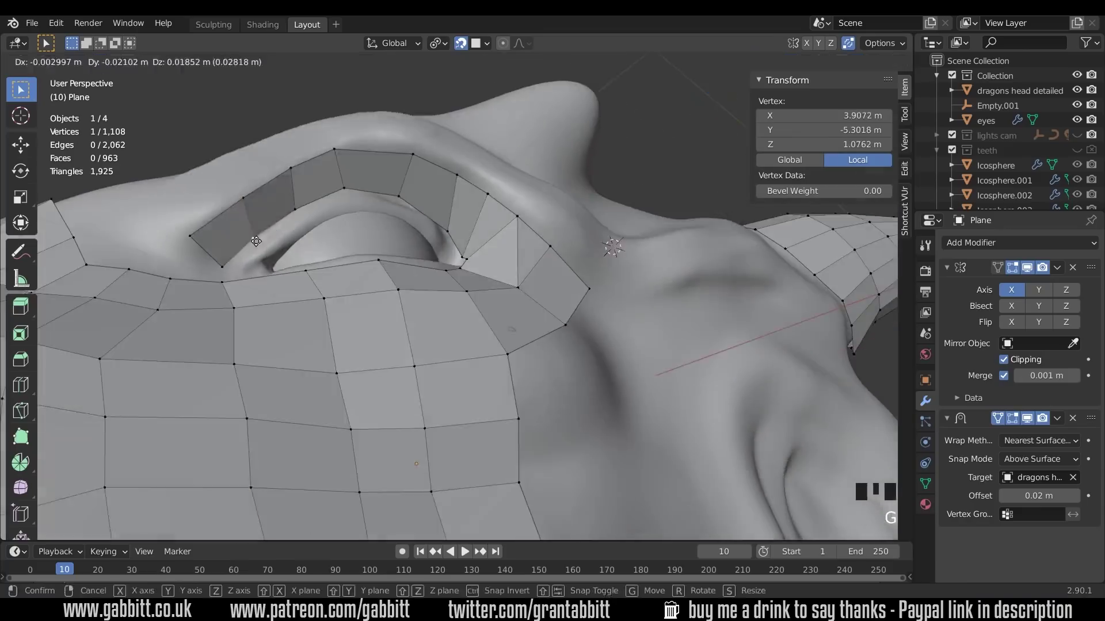
- Adjust vertices near the eye in the retopology mesh and extrude a new edge behind the cheek faces
left_click(360, 279)
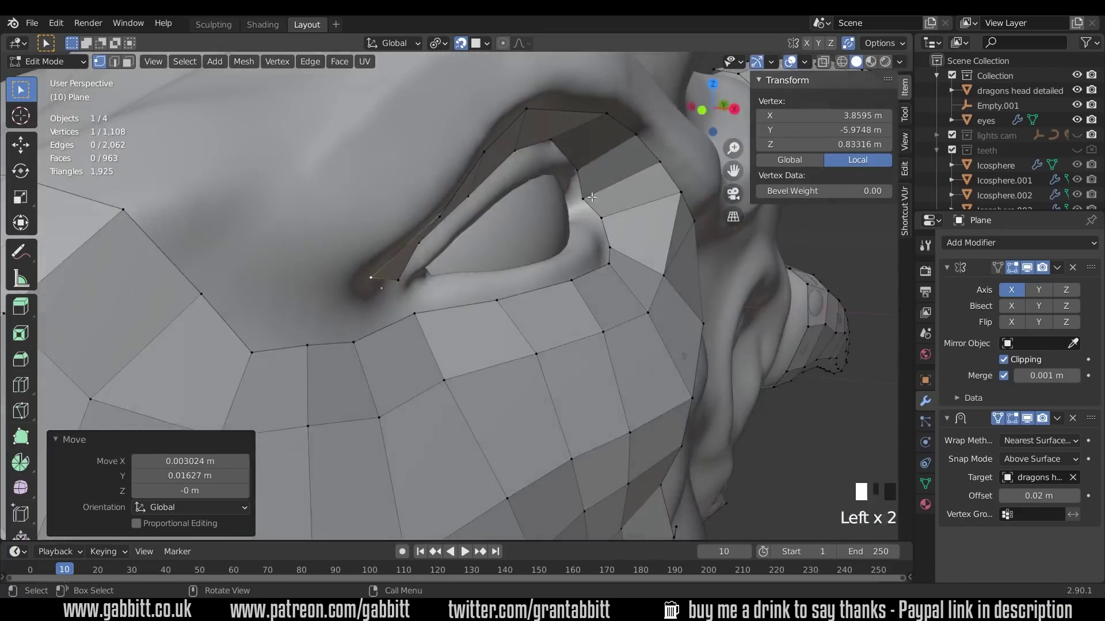
middle_click_drag(484, 340, 508, 354)
left_click(508, 354)
key("g")
left_click(518, 290)
key("e")
key("g")
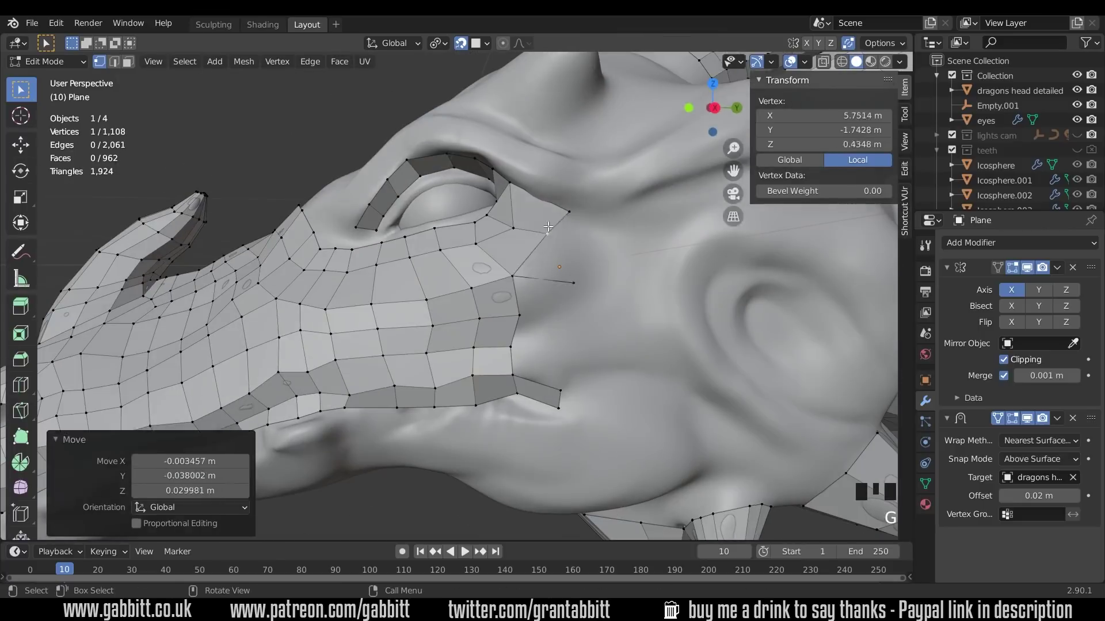
- Reposition vertices at the open rear border of the cheek mesh so they follow the sculpted head
scroll(518, 287, "up", 3)
middle_click_drag(518, 288, 540, 310)
key("g")
middle_click_drag(601, 333, 553, 351)
left_click(595, 347)
key("g")
left_click(597, 331)
left_click(332, 361)
key("g")
- Knife-cut the retopology mesh, fill a face and dissolve the surplus edge
middle_click_drag(340, 368, 517, 293, "shift")
key("k")
left_click(466, 375)
key("2")
key("f")
key("ctrl+x")
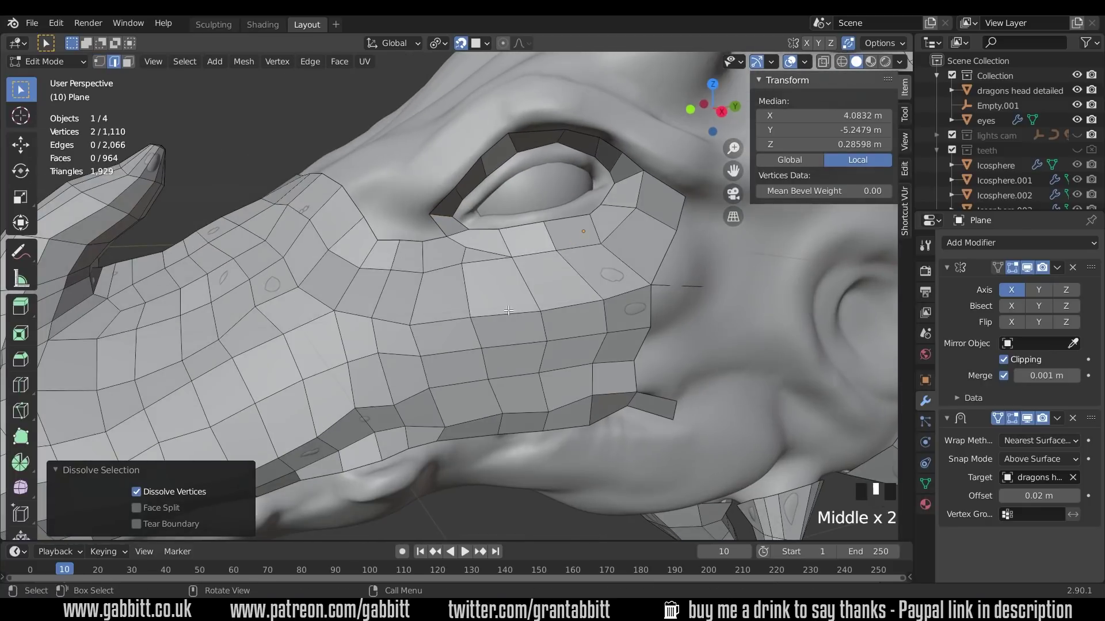
key("1")
- Slide vertices along their edges and add another knife cut to even out the new faces
left_click(530, 276)
key("g")
key("g")
key("k")
left_click(563, 274)
key("g")
key("g")
- Dissolve an unneeded edge and extrude the brow strip across the forehead towards the centre line
key("2")
key("ctrl+x")
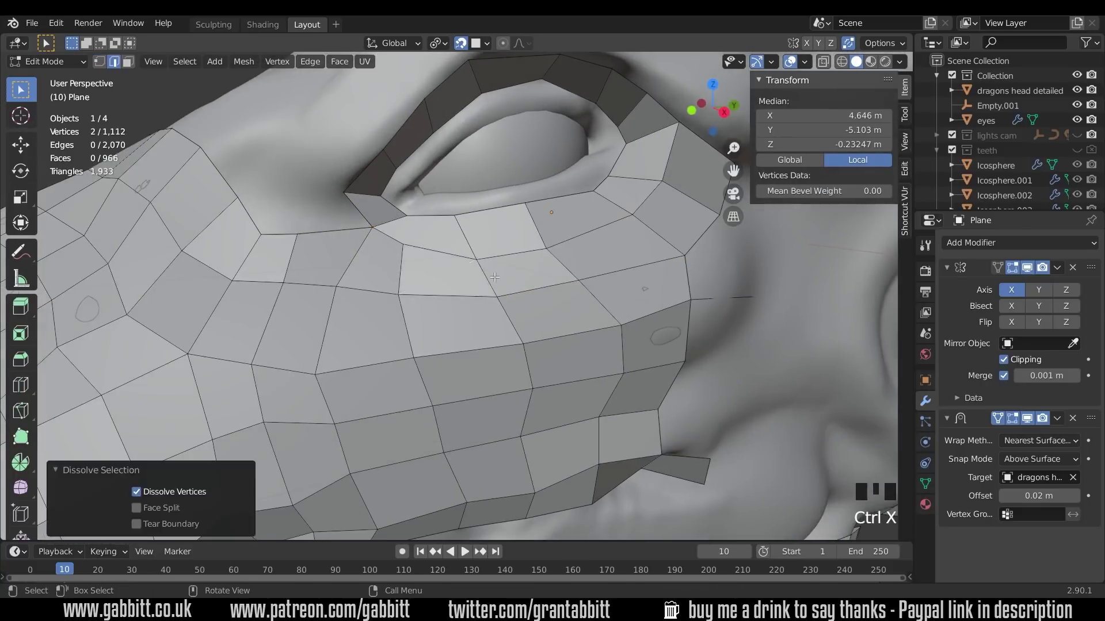
key("e")
key("e")
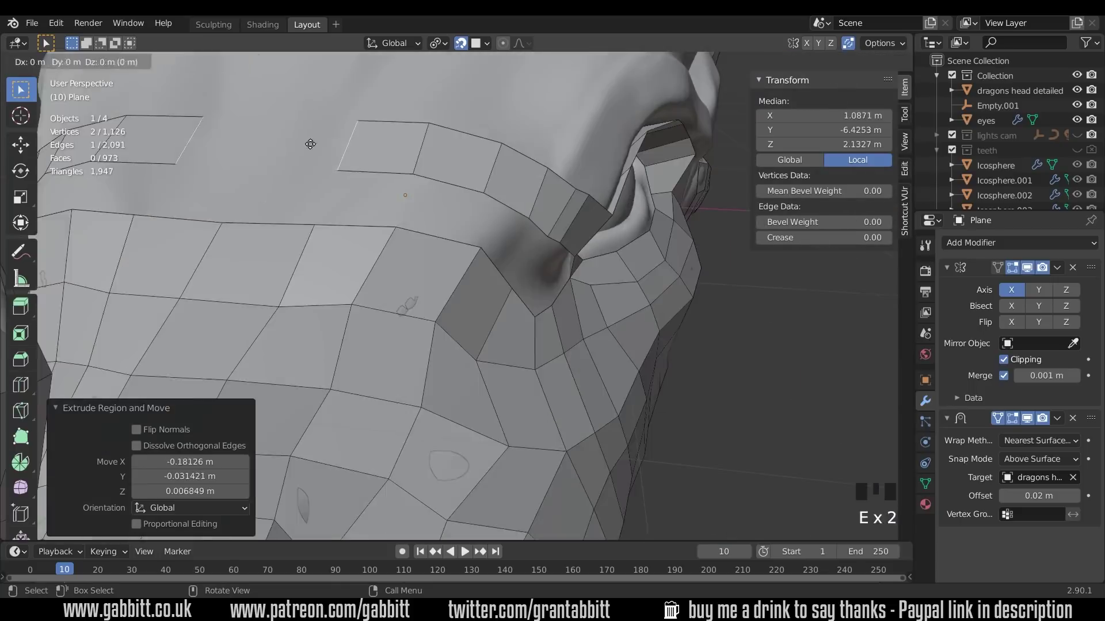
- Reposition a vertex near the inner eye corner and knife-cut the adjoining faces
key("1")
middle_click_drag(455, 230, 489, 253)
left_click(517, 269)
key("g")
left_click(513, 271)
key("k")
left_click(550, 277)
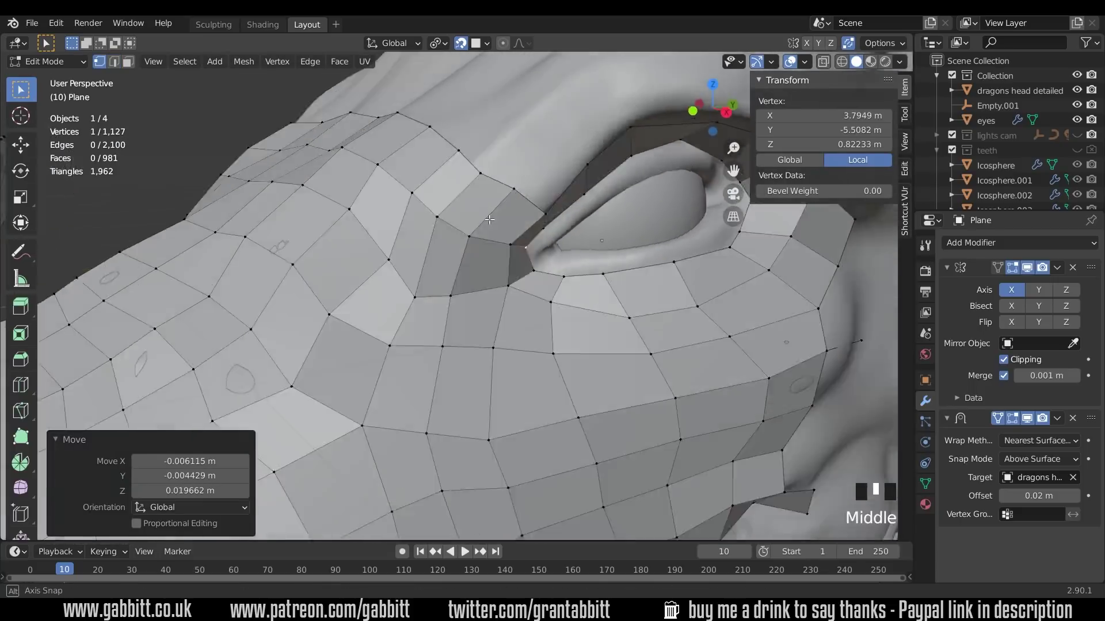
- Extrude edges around the eye opening inward to form eyelid faces, scaling down the edge at the outer corner
scroll(552, 276, "up", 2)
key("2")
left_click(396, 263)
left_click(653, 213, "ctrl")
key("e")
left_click(640, 235)
key("1")
key("g")
key("e")
key("s")
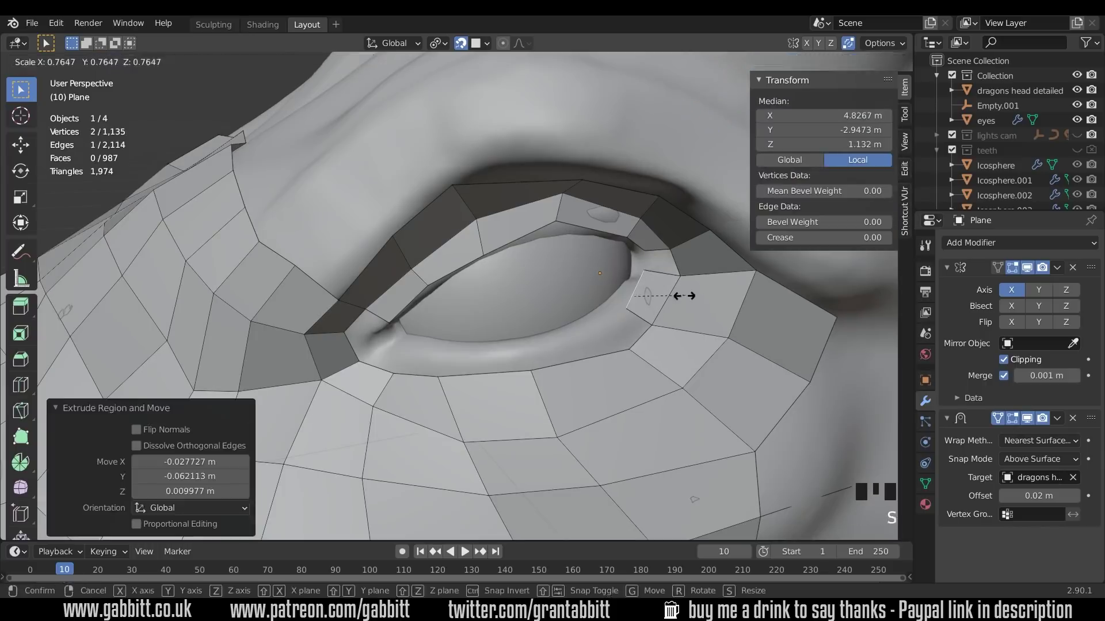
- Extrude and fill faces along the lower eyelid to continue the eyelid ring towards the inner eye corner
key("f")
scroll(391, 317, "up", 4)
key("e")
left_click(390, 315)
key("1")
key("g")
key("2")
key("f")
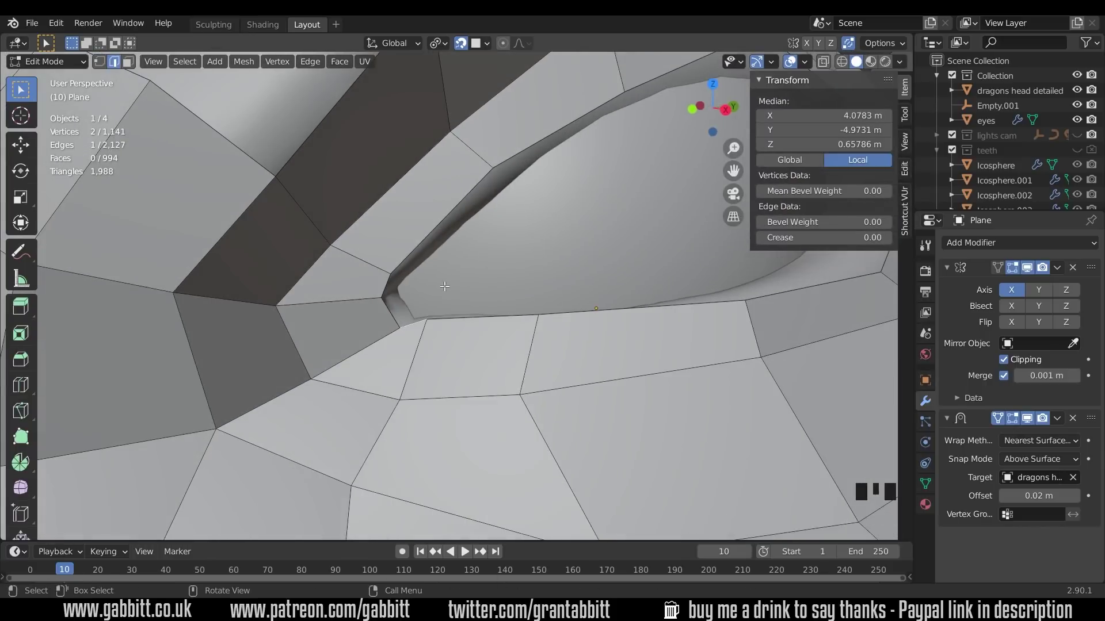
scroll(444, 288, "down", 4)
key("f")
scroll(537, 222, "up", 2)
middle_click_drag(536, 221, 553, 230)
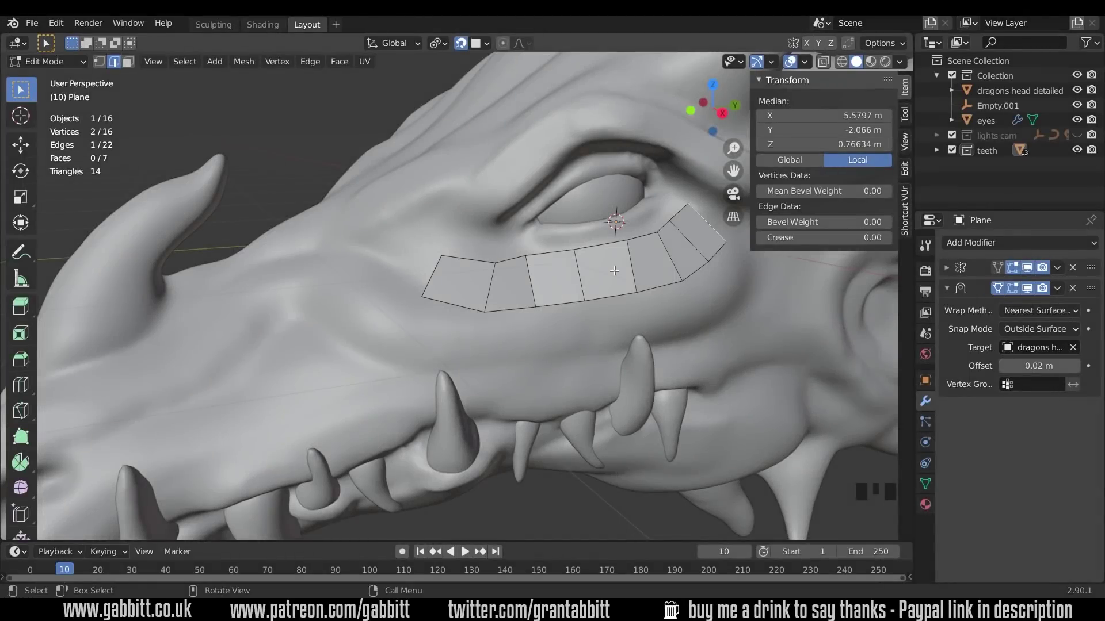
- Annotate the planned edge loops around the eye socket, along the mouth line and around the nostril
scroll(597, 287, "down", 3)
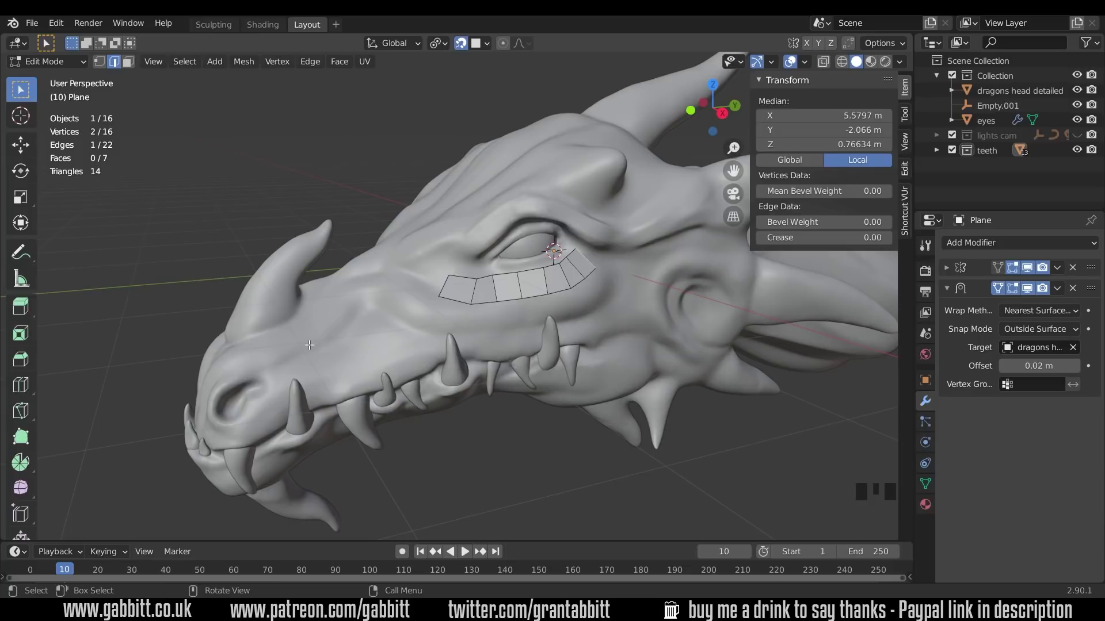
left_click(20, 251)
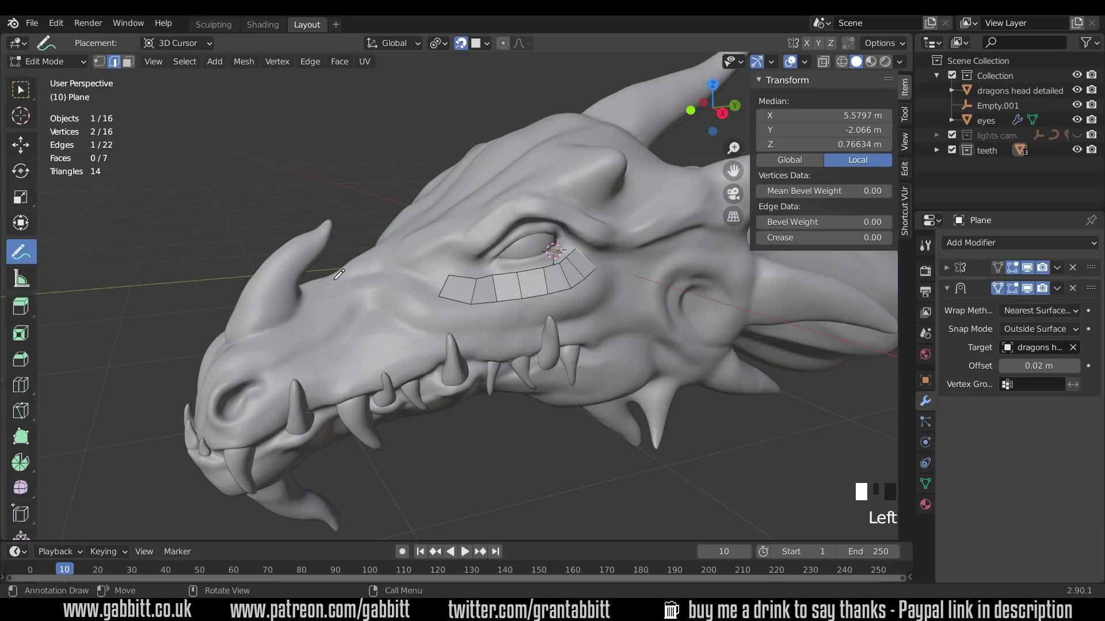
mouse_move(370, 305)
left_mouse_down()
mouse_move(413, 325)
mouse_move(513, 328)
mouse_move(598, 304)
mouse_move(614, 286)
mouse_move(621, 260)
mouse_move(607, 225)
mouse_move(584, 210)
mouse_move(507, 196)
mouse_move(474, 228)
left_mouse_up()
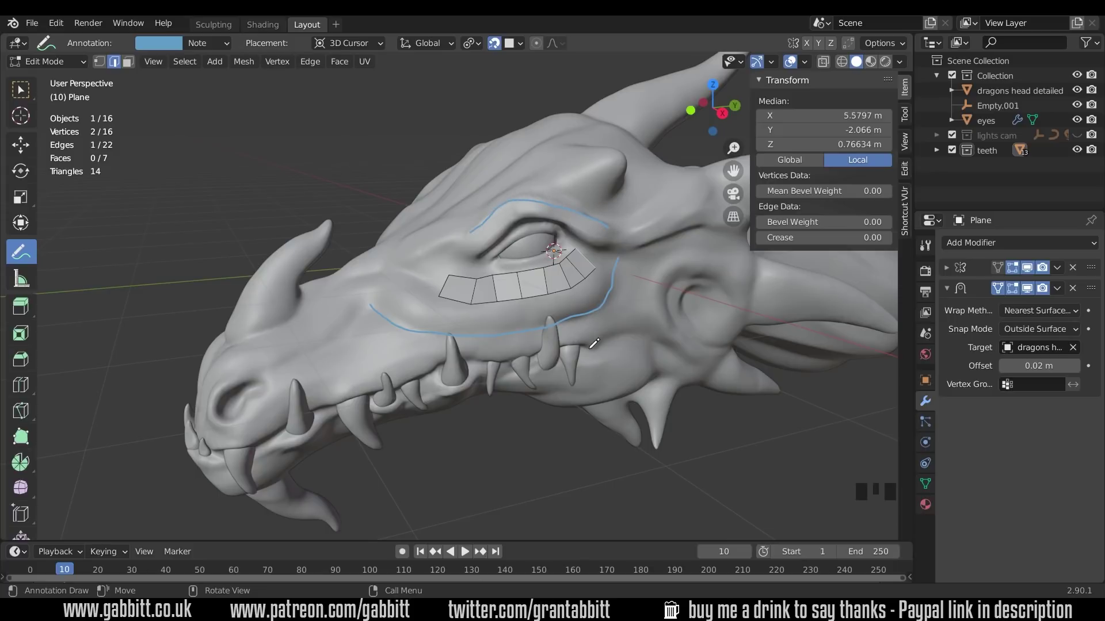
mouse_move(591, 345)
left_mouse_down()
mouse_move(442, 367)
mouse_move(212, 451)
left_mouse_up()
mouse_move(229, 381)
left_mouse_down()
mouse_move(230, 423)
mouse_move(271, 384)
mouse_move(248, 375)
left_mouse_up()
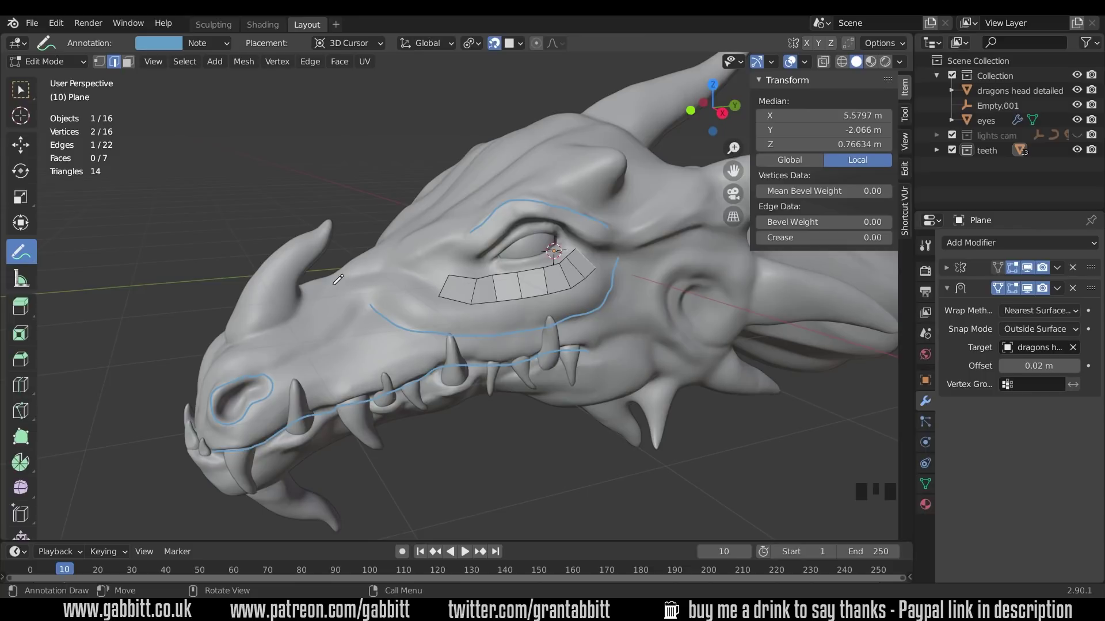
- Annotate two lines across the snout and face divisions between the lower eye loop and the mouth line
mouse_move(333, 278)
left_mouse_down()
mouse_move(385, 369)
mouse_move(394, 421)
left_mouse_up()
mouse_move(305, 285)
left_mouse_down()
mouse_move(351, 391)
mouse_move(351, 435)
left_mouse_up()
mouse_move(389, 324)
left_mouse_down()
mouse_move(368, 341)
mouse_move(408, 336)
mouse_move(401, 357)
mouse_move(362, 310)
left_mouse_up()
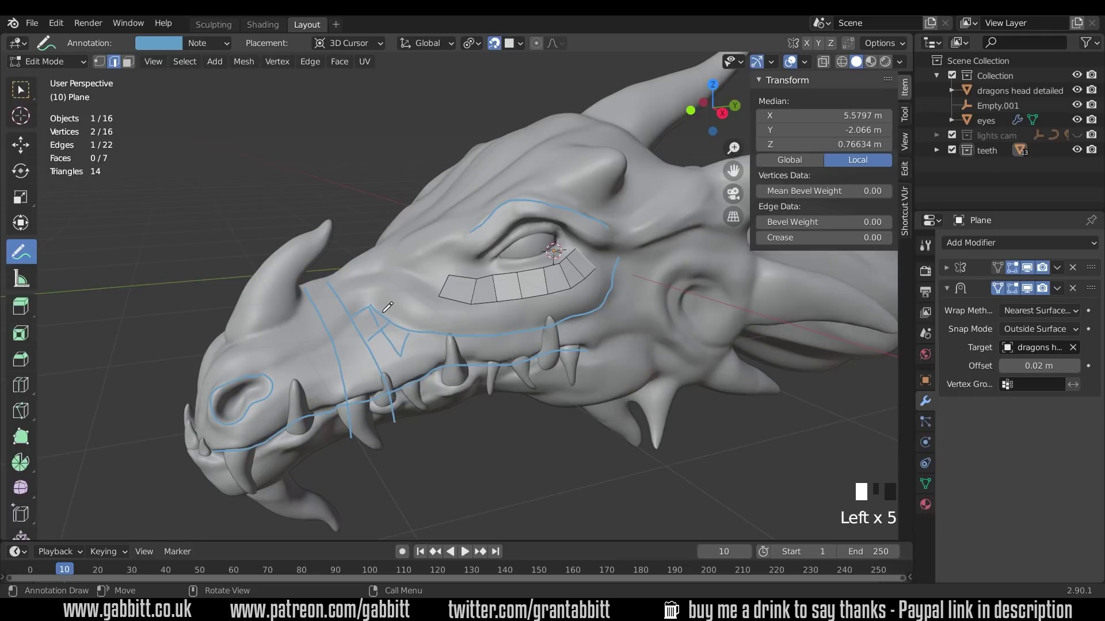
left_click_drag(401, 358, 409, 382)
left_click_drag(412, 336, 424, 373)
left_click_drag(440, 339, 446, 364)
left_click_drag(472, 340, 477, 362)
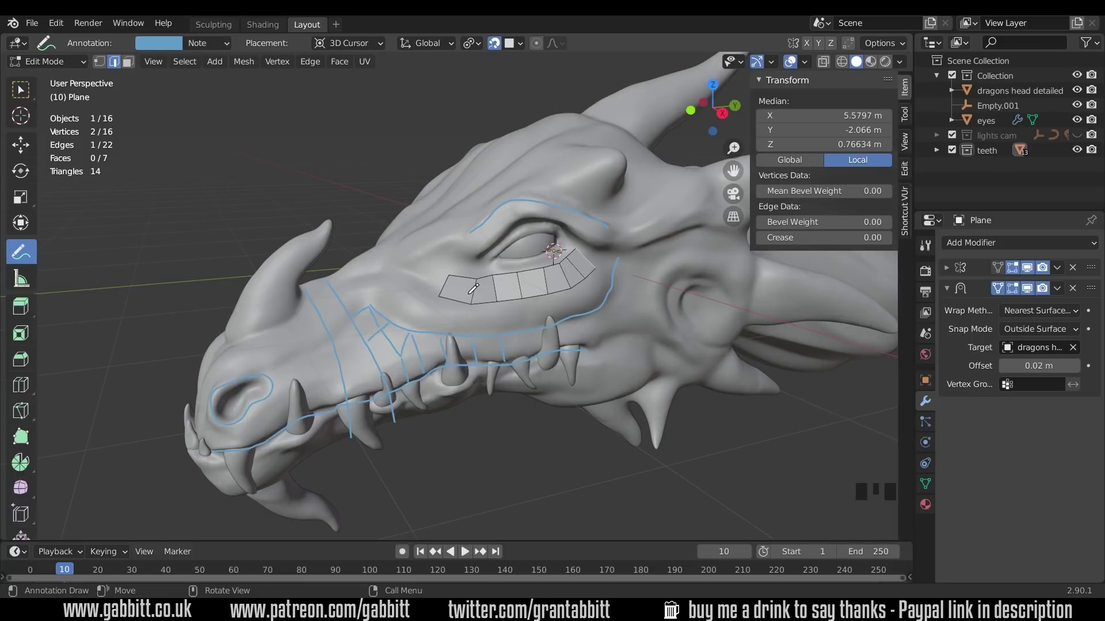
- Mark the junction face at the front of the eye loop and annotate cross divisions on the snout band
left_click(377, 319)
left_click(367, 308)
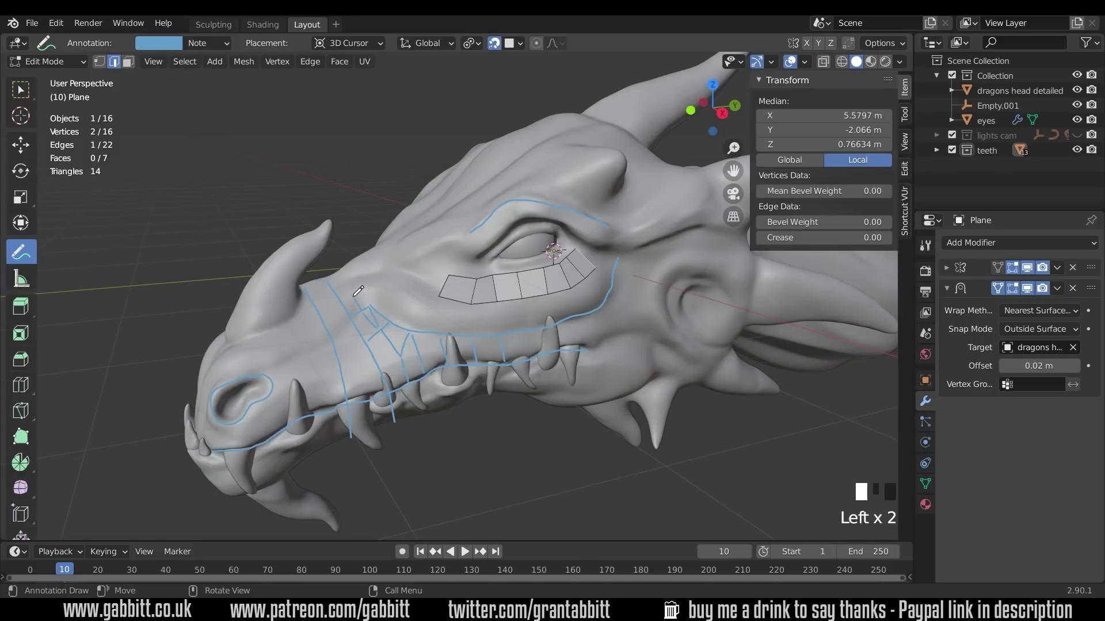
mouse_move(317, 305)
left_mouse_down()
mouse_move(364, 287)
mouse_move(355, 289)
mouse_move(374, 317)
mouse_move(393, 314)
left_mouse_up()
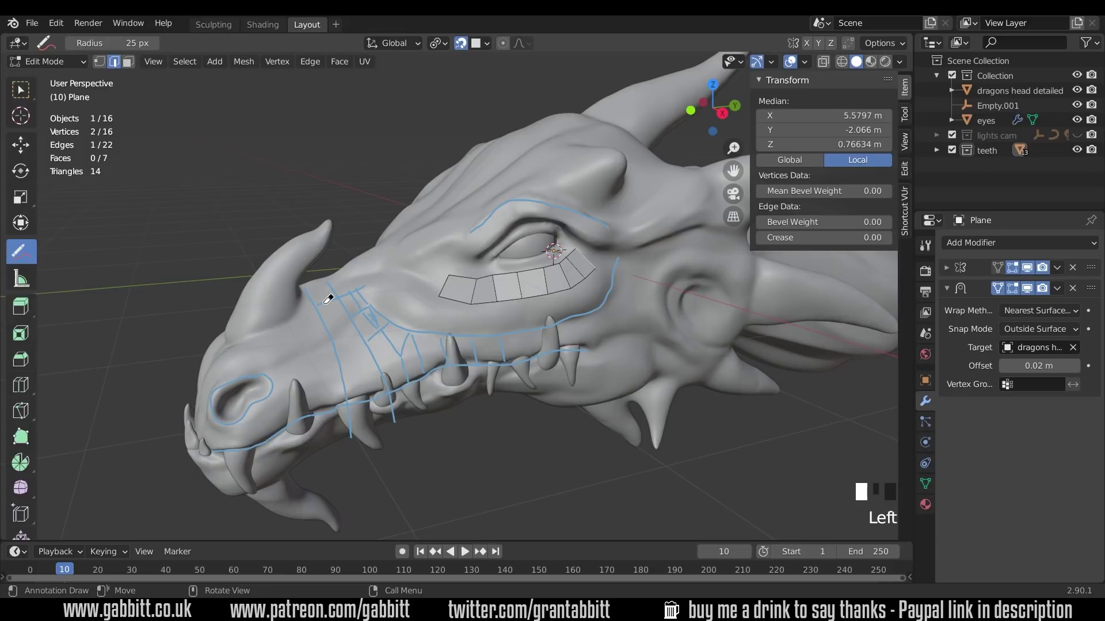
- Erase all annotation strokes from the dragon head and return to the selection tool
left_click_drag(331, 298, 222, 457)
scroll(572, 343, "up", 5)
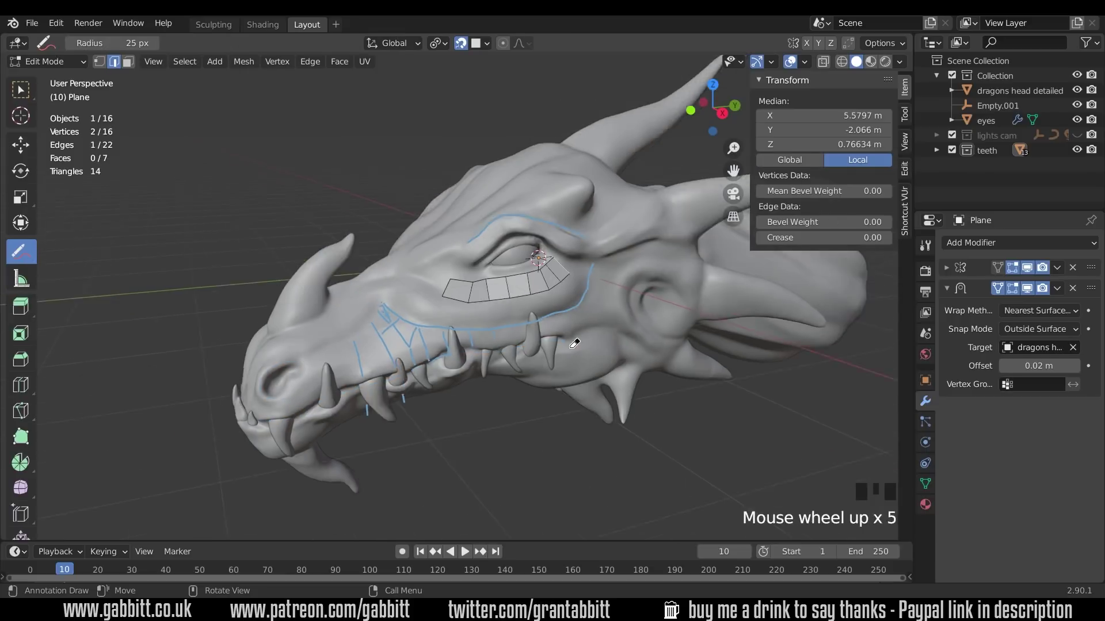
mouse_move(567, 322)
left_mouse_down()
mouse_move(511, 326)
mouse_move(431, 380)
left_mouse_up()
left_click(21, 90)
- Move and rotate the rear end edge of the face strip under the eye to follow the socket's curve
scroll(525, 299, "up", 5)
middle_click_drag(524, 299, 541, 335, "shift")
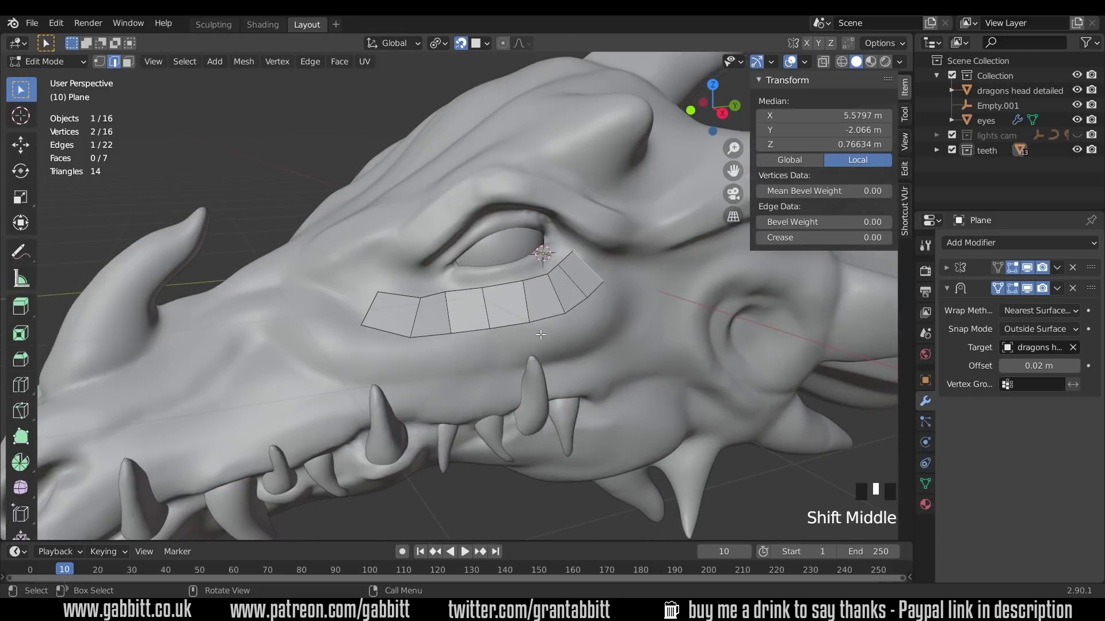
key("g")
left_click(602, 270)
key("r")
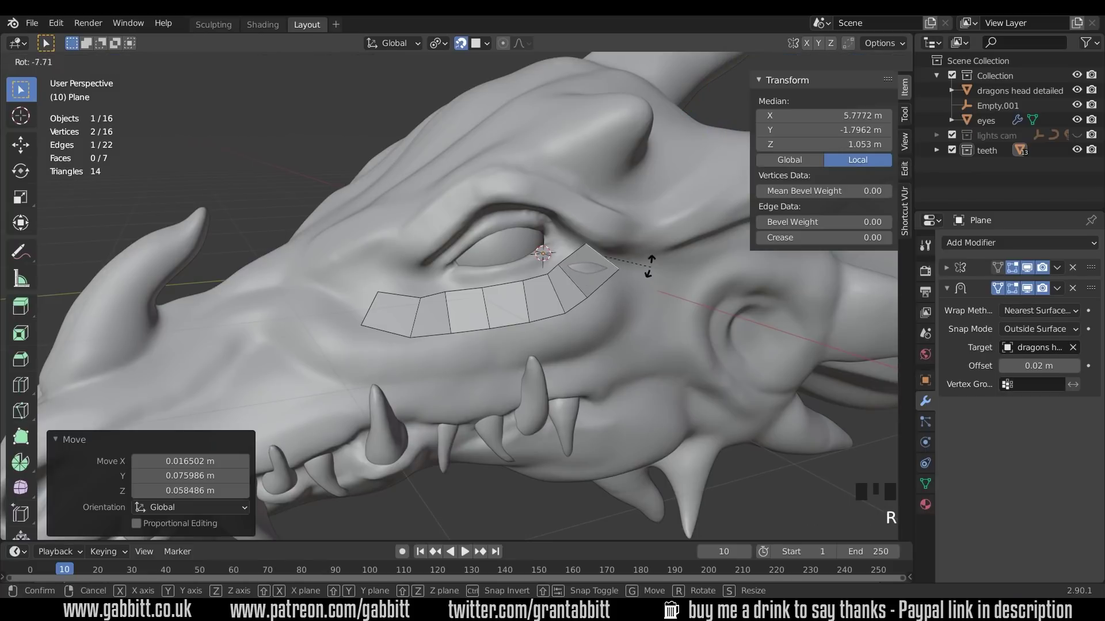
left_click(650, 259)
- Move the strip's remaining cross edges lower along the fold under the eye, up to its front end
left_click(577, 286)
key("g")
left_click(554, 304)
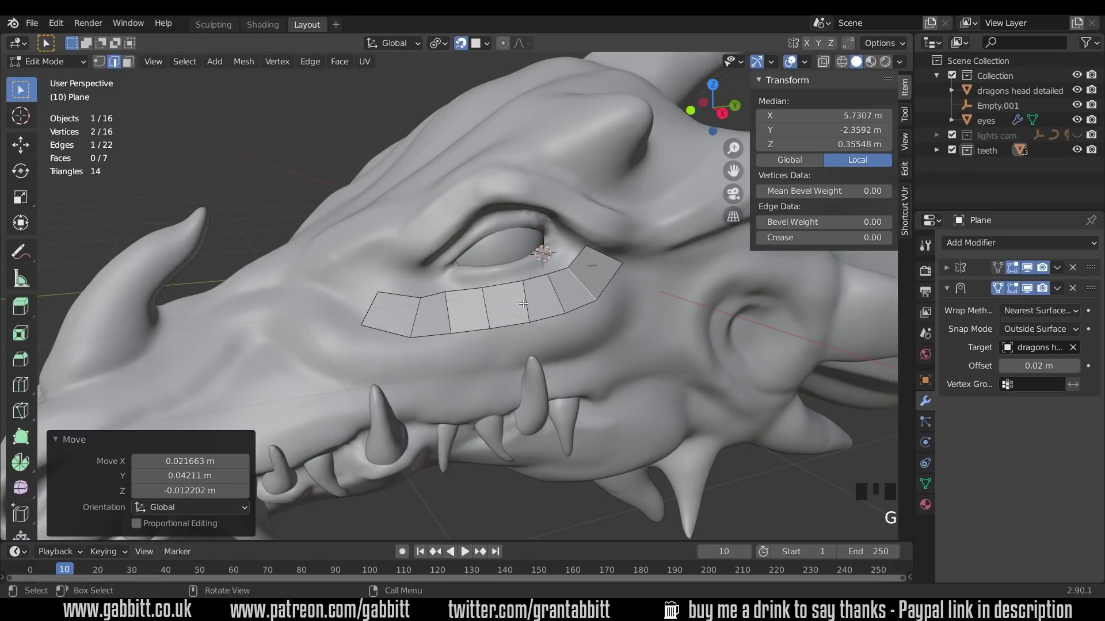
key("g")
left_click(523, 330)
key("g")
left_click(560, 314)
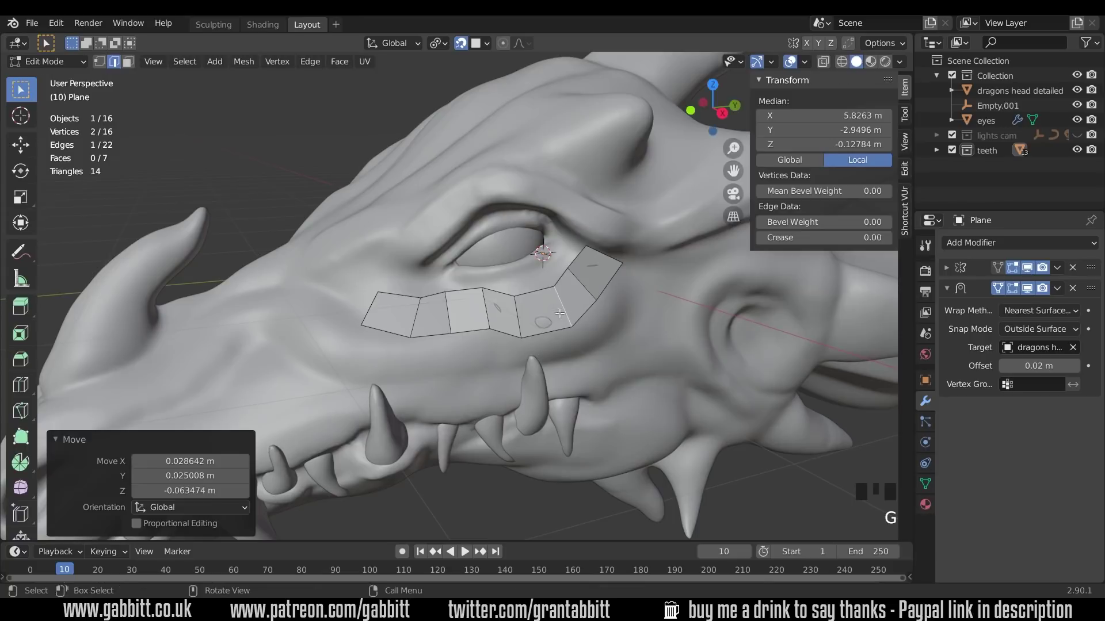
key("g")
left_click(392, 329)
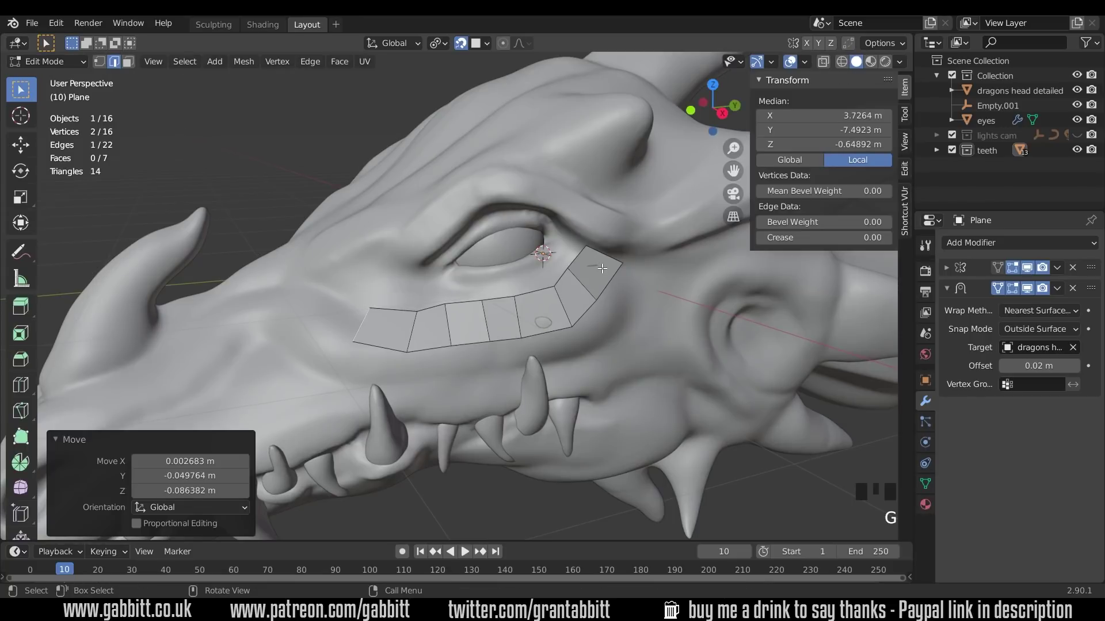
- Nudge the strip's rear end edge and fine-tune its two corner vertices behind the eye
middle_click_drag(611, 258, 616, 216)
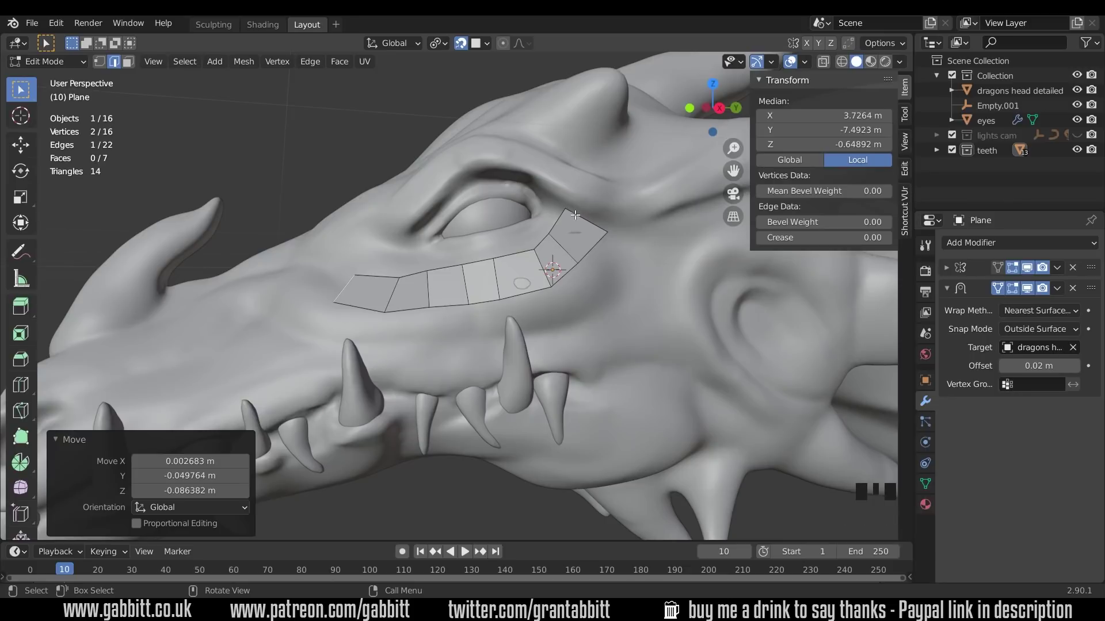
left_click(595, 226)
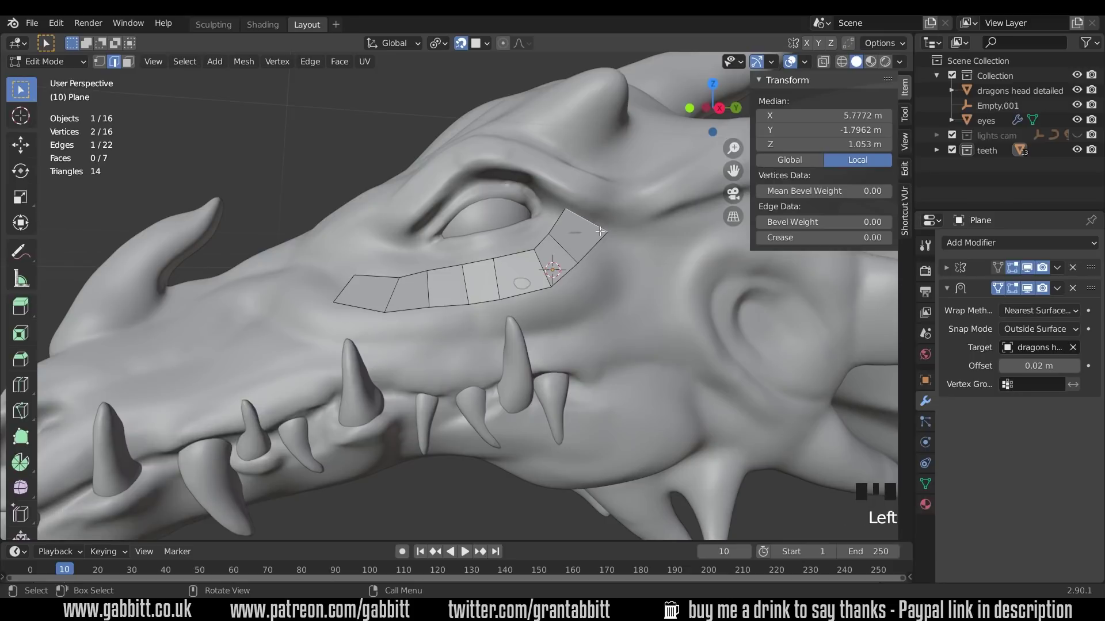
key("g")
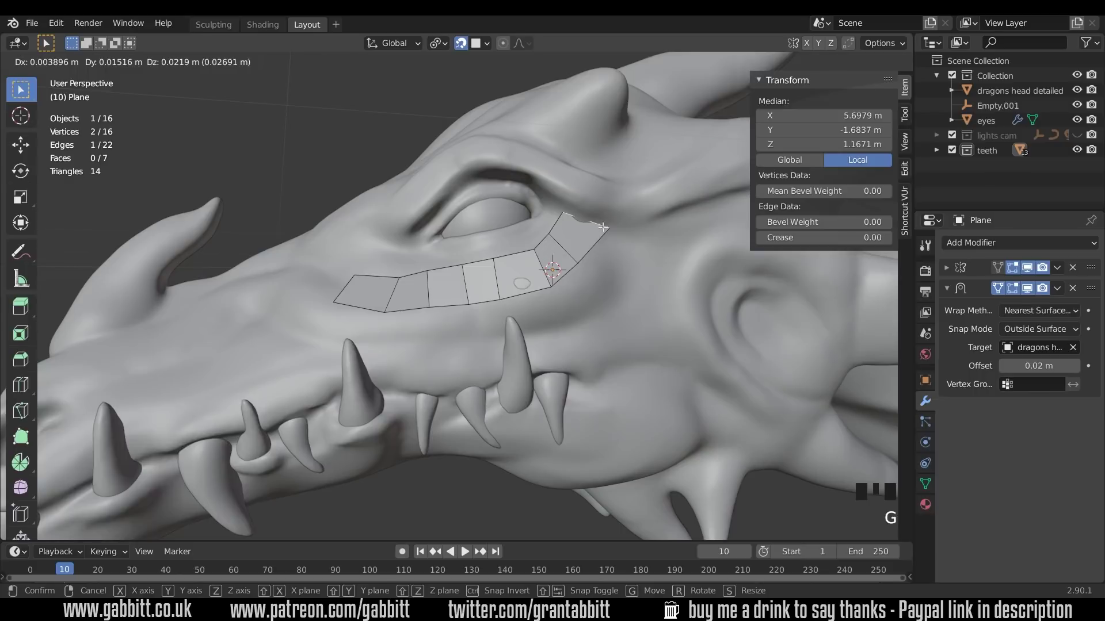
left_click(603, 228)
key("1")
left_click(564, 215)
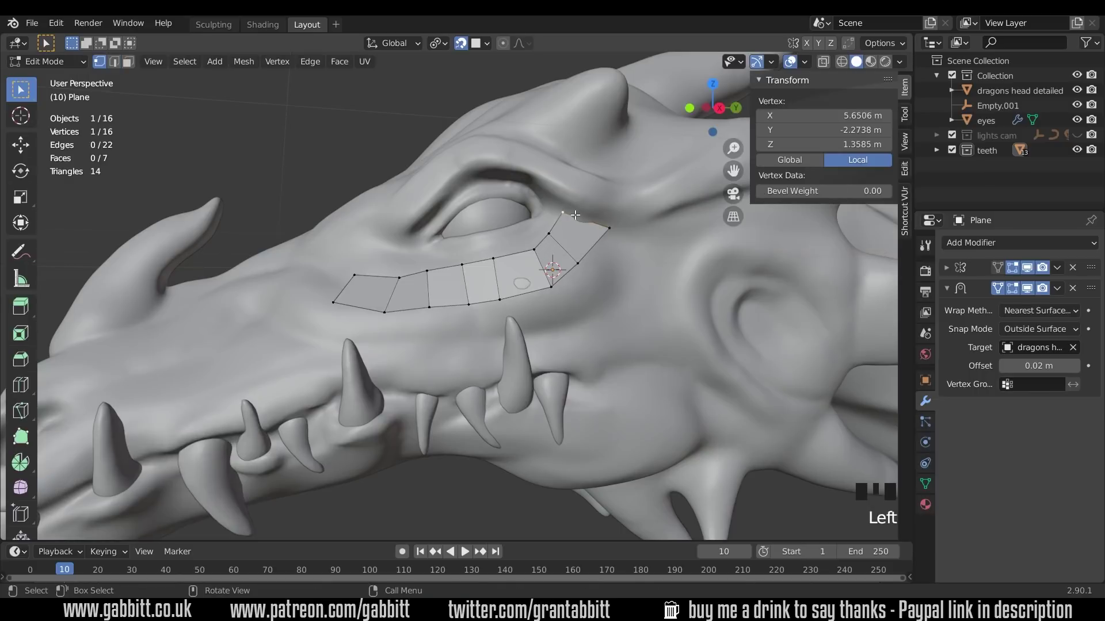
key("g")
left_click(569, 213)
left_click(608, 228)
key("g")
left_click(605, 227)
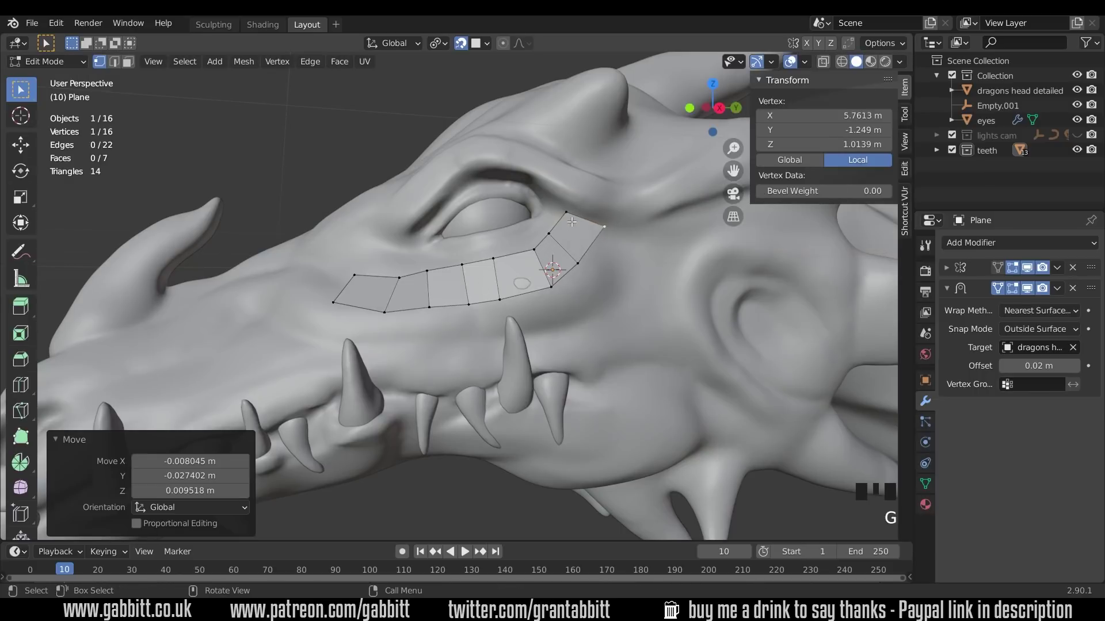
- Move the two vertices at the strip's bend slightly forward to even out the face widths
left_click(535, 249)
key("g")
left_click(527, 253)
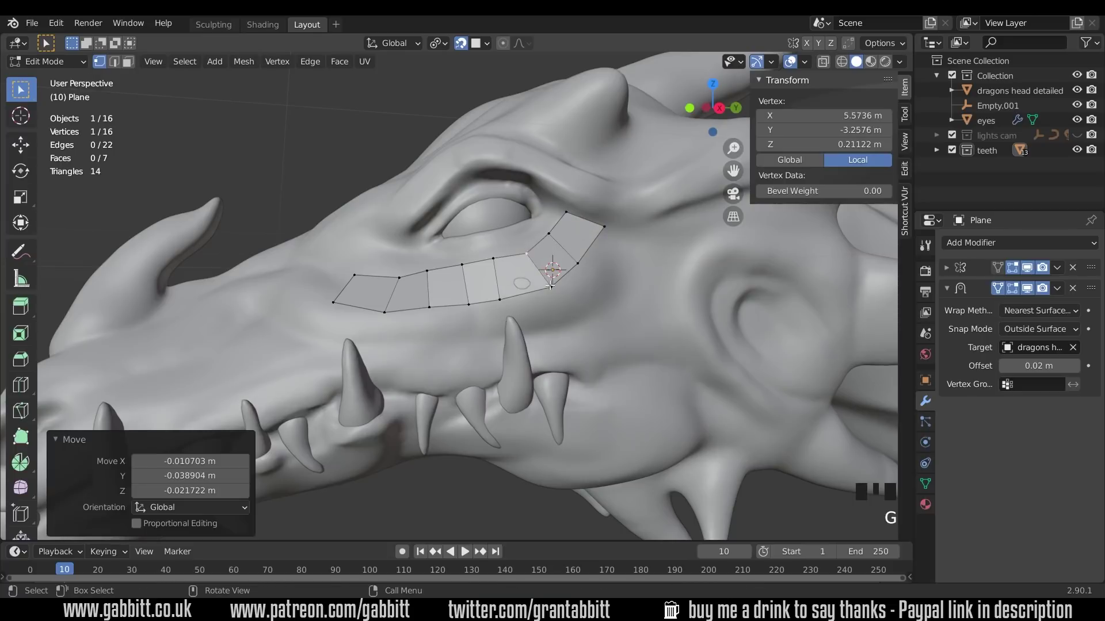
left_click(551, 287)
key("g")
left_click(540, 291)
- Extrude a chain of four vertices from the strip's upper rear corner along the crease above the eye
left_click(569, 212)
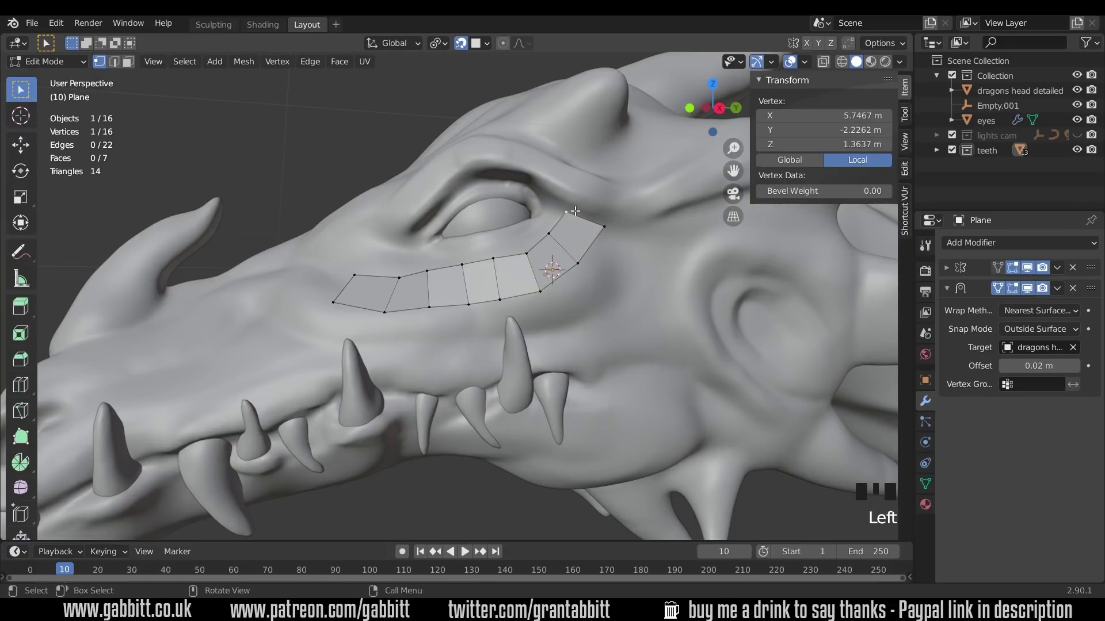
key("e")
left_click(543, 199)
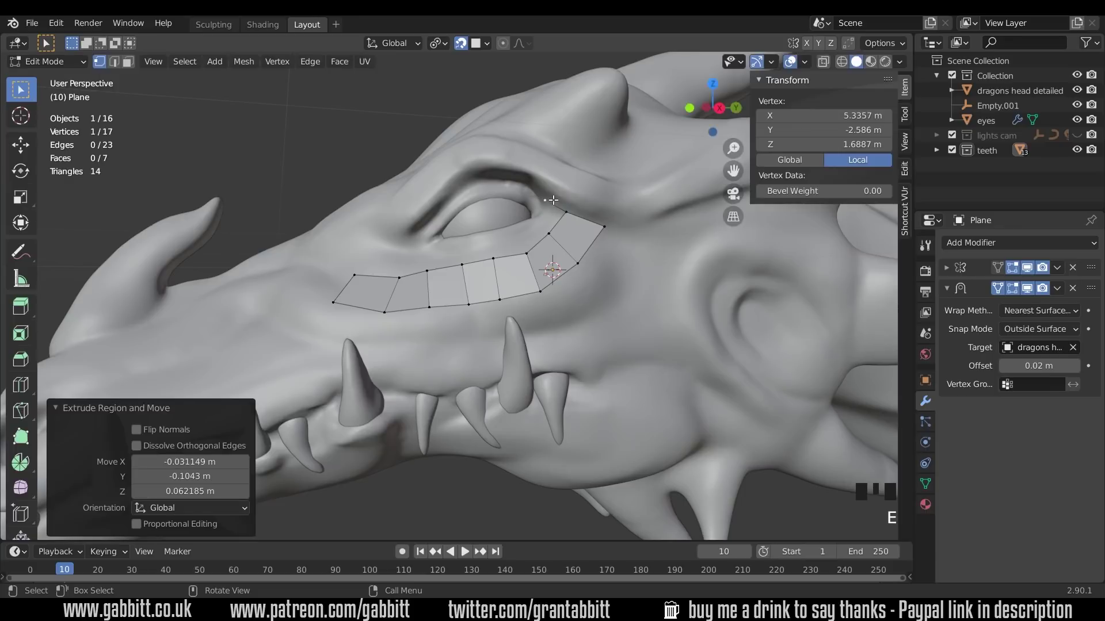
key("e")
left_click(527, 185)
key("e")
left_click(498, 180)
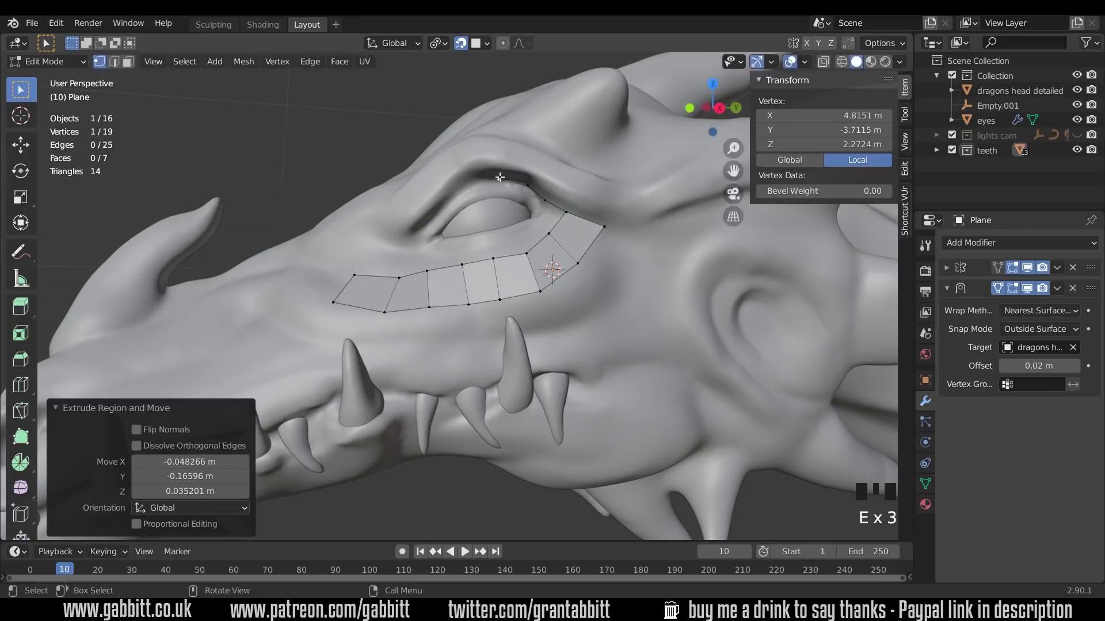
key("e")
left_click(470, 182)
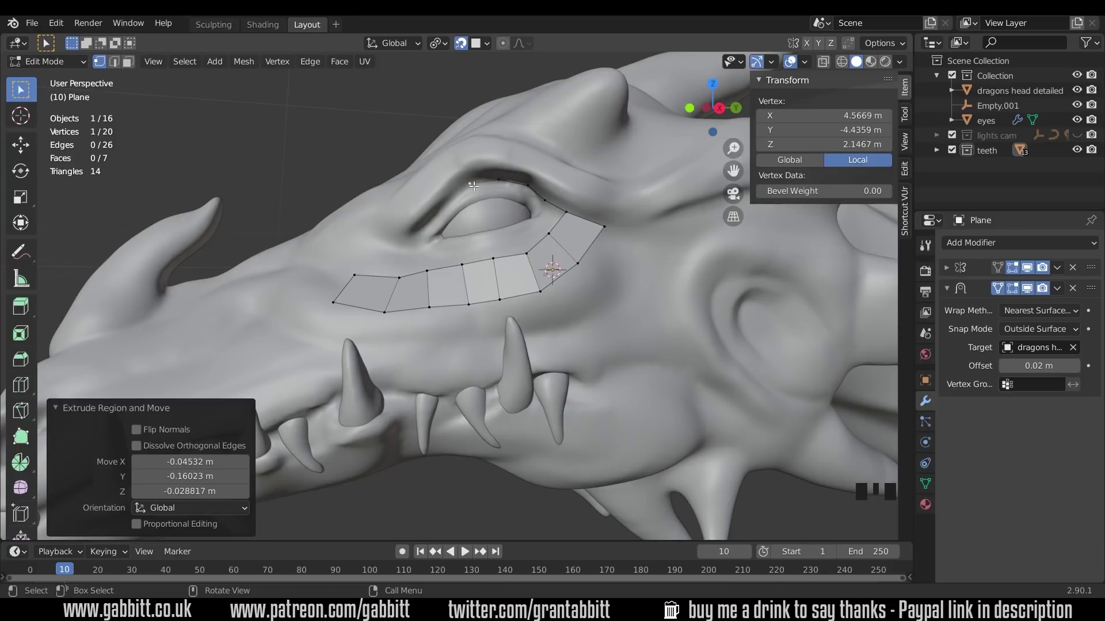
- Extrude three more vertices down the front of the upper eye crease to the inner eye corner
key("e")
left_click(450, 201)
key("e")
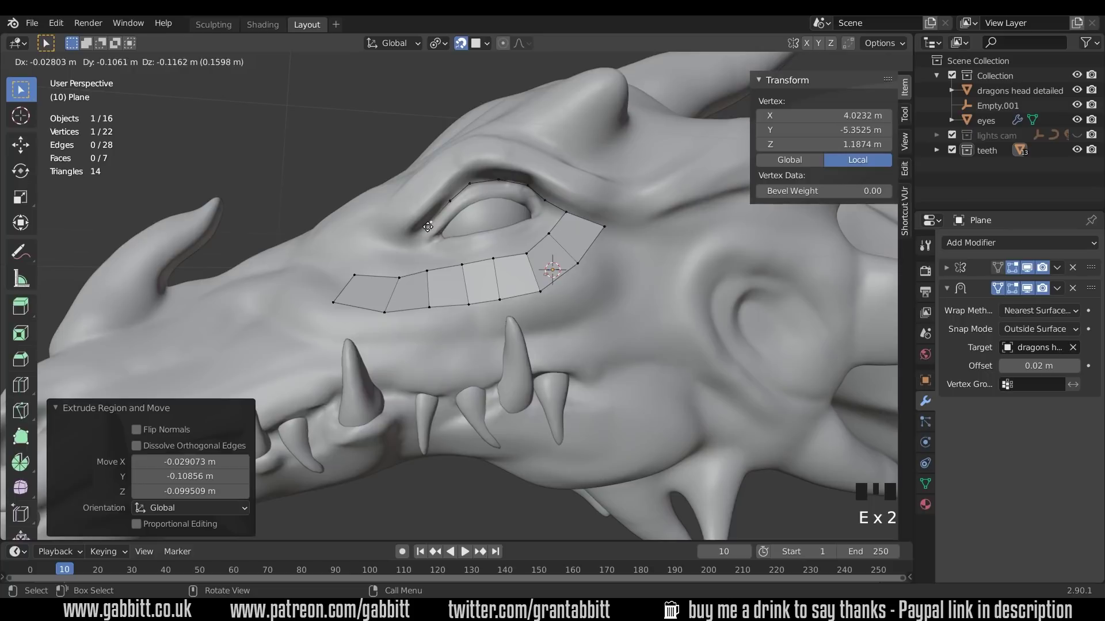
left_click(429, 224)
key("e")
left_click(409, 244)
- Move the strip's upper rear corner vertex and the neighbouring chain vertex closer to the outer eye corner
middle_click_drag(409, 244, 596, 209)
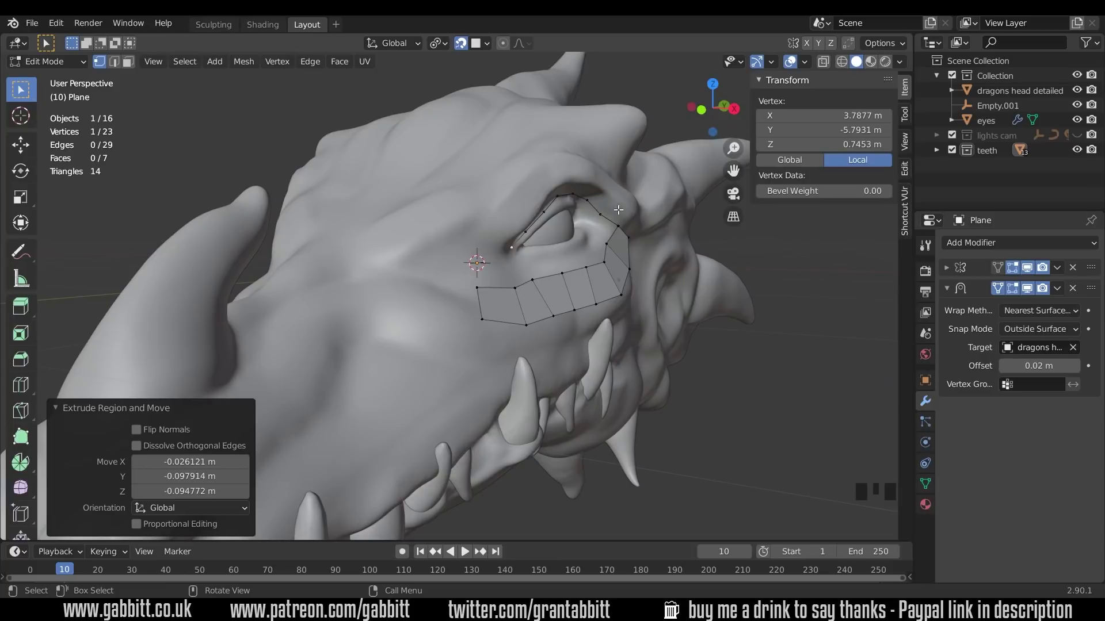
mouse_move(618, 209)
middle_mouse_down()
mouse_move(595, 228)
mouse_move(604, 224)
mouse_move(541, 239)
mouse_move(439, 197)
mouse_move(518, 249)
mouse_move(606, 208)
mouse_move(621, 228)
middle_mouse_up()
left_click(620, 229)
key("g")
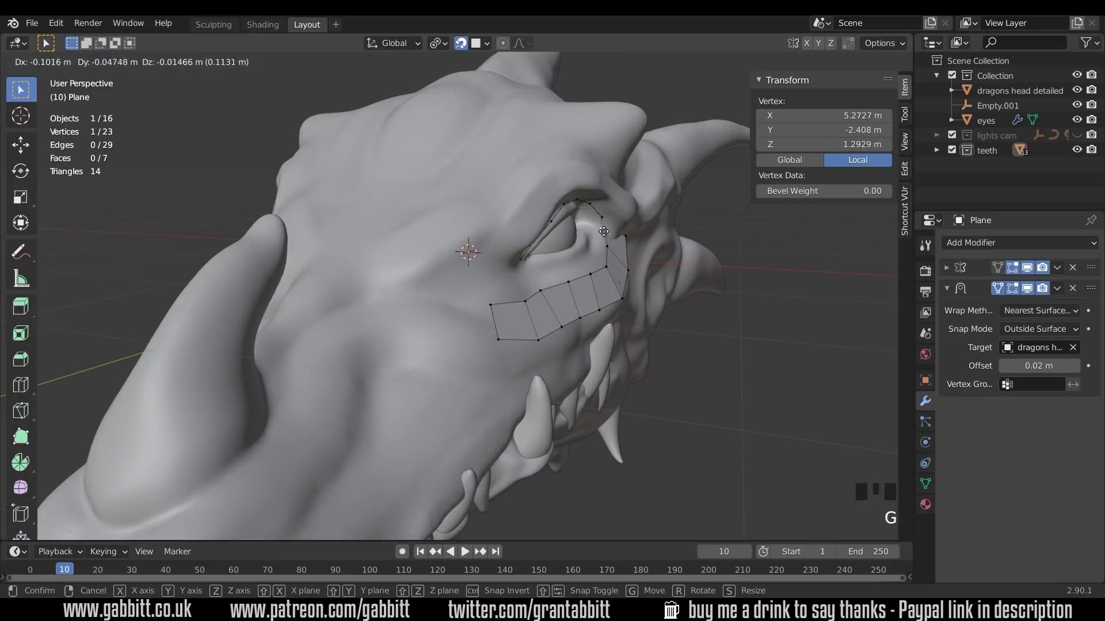
left_click(607, 229)
left_click(603, 219)
key("g")
left_click(600, 217)
middle_click_drag(638, 235, 606, 246)
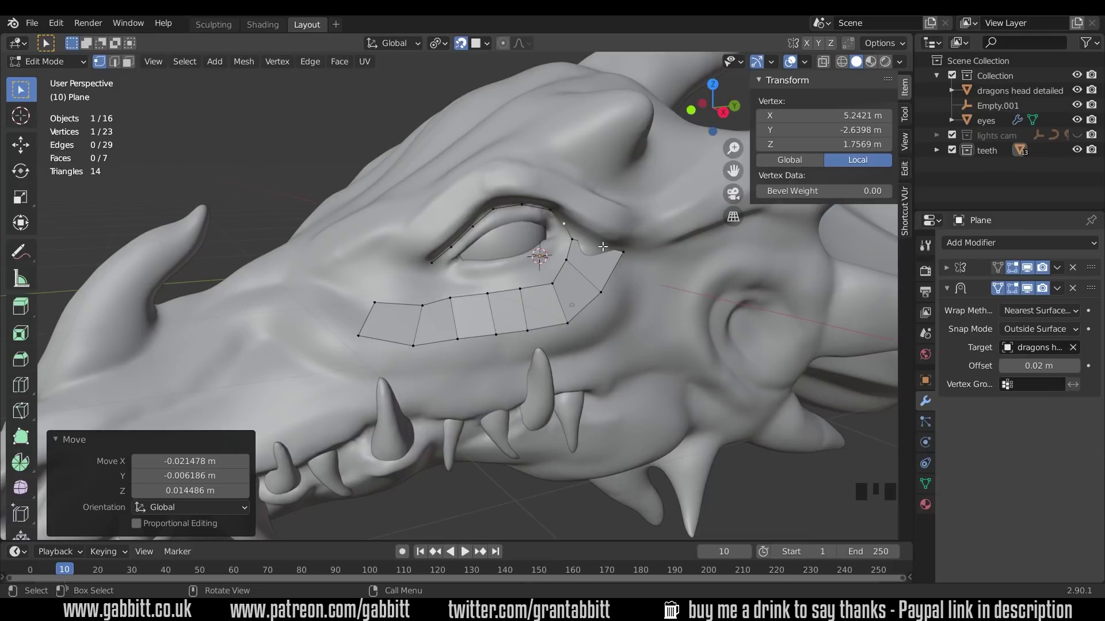
- Knife-cut the strip's rearmost face from its inner corner to the upper edge and move the new vertex slightly up
key("k")
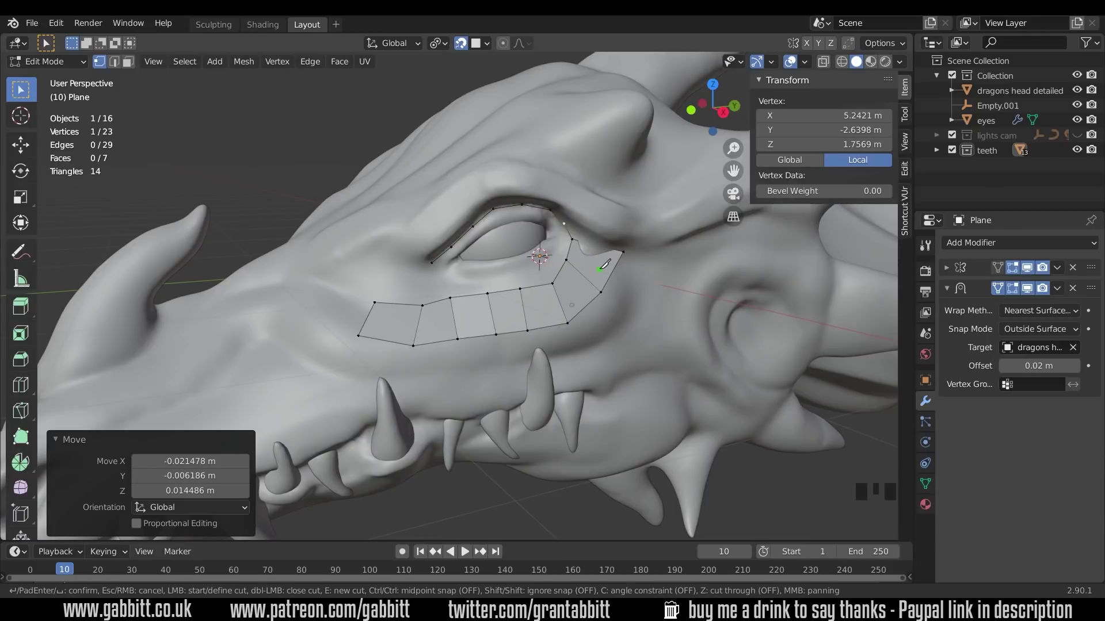
left_click(567, 259)
left_click(596, 245)
key("Return")
left_click(598, 249)
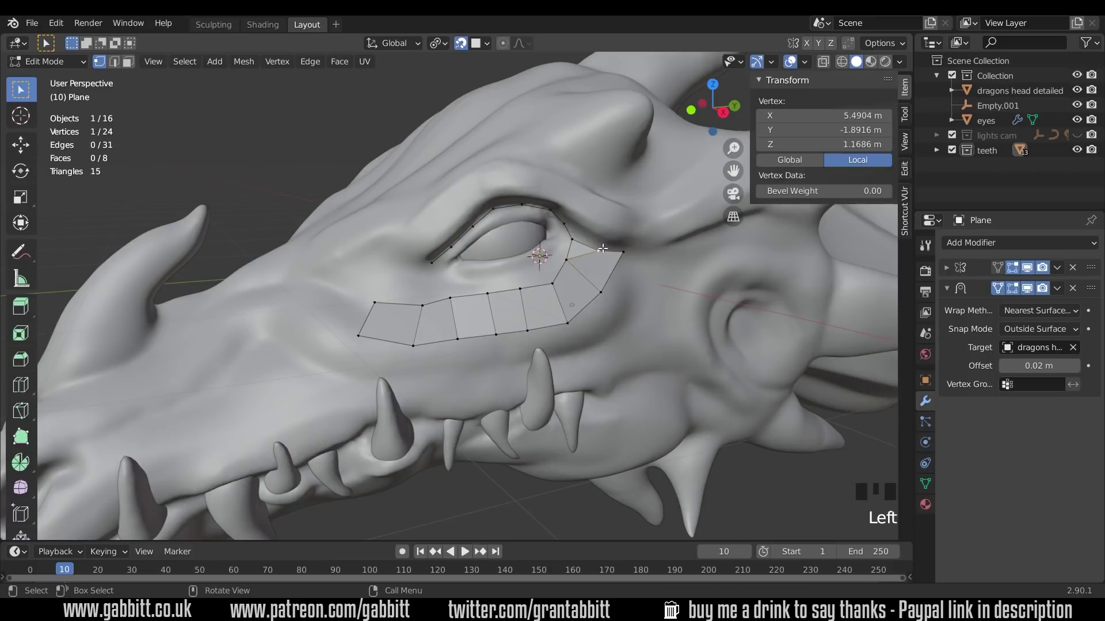
key("g")
left_click(608, 243)
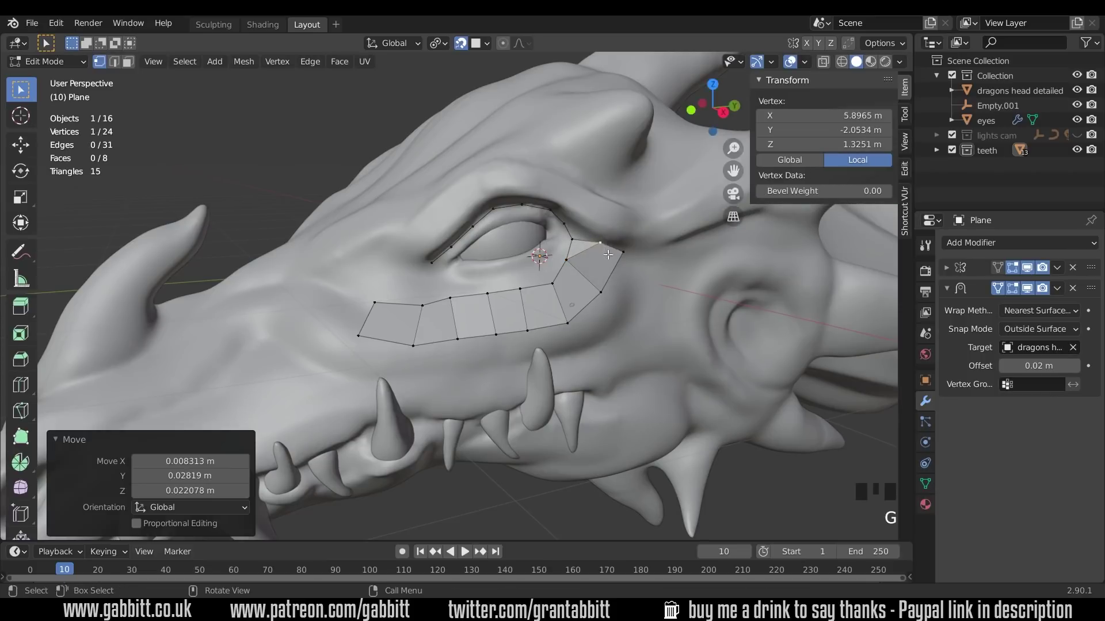
- Subdivide the upper edge of the small triangle behind the eye once and move the new middle vertex upward to shape a quad
middle_click_drag(609, 243, 550, 253)
scroll(622, 241, "up", 3)
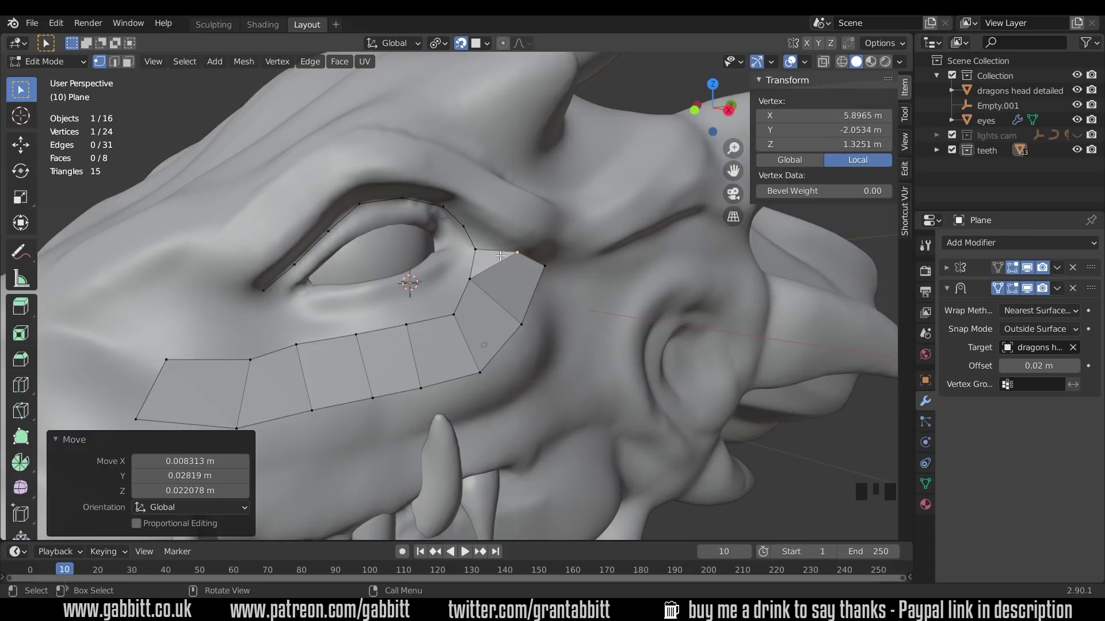
key("ctrl+z")
key("ctrl+z")
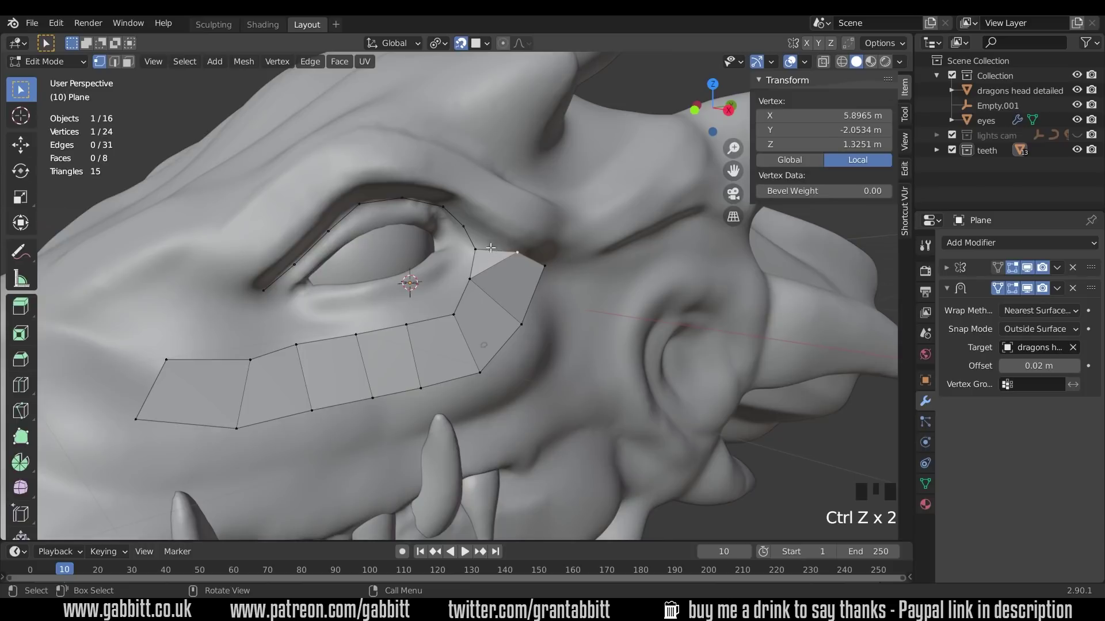
key("2")
left_click(497, 249)
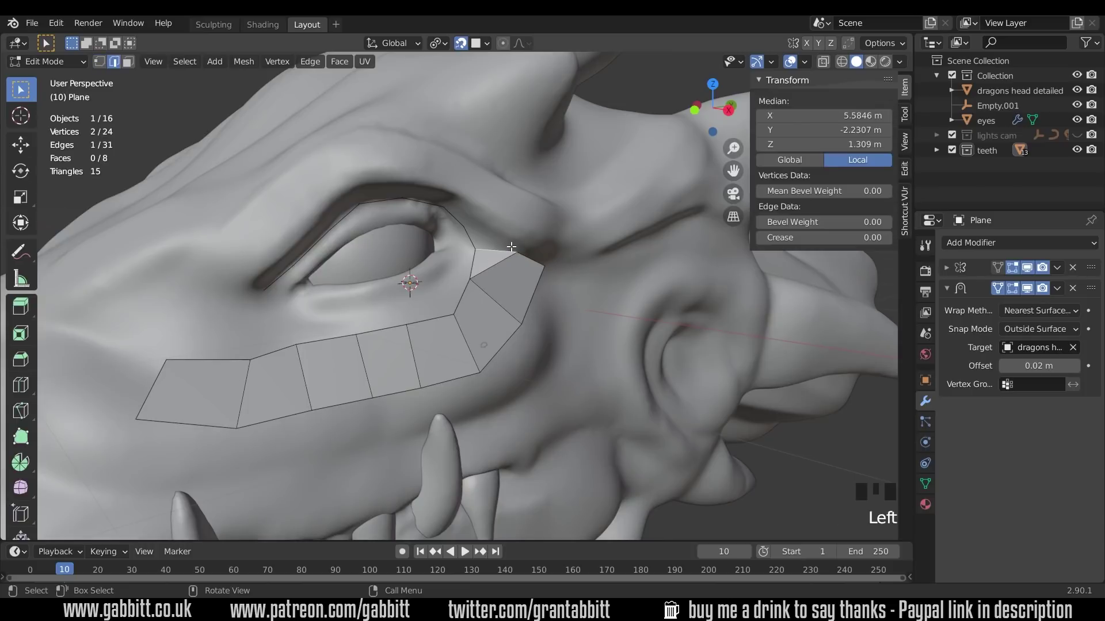
right_click(498, 251)
left_click(473, 185)
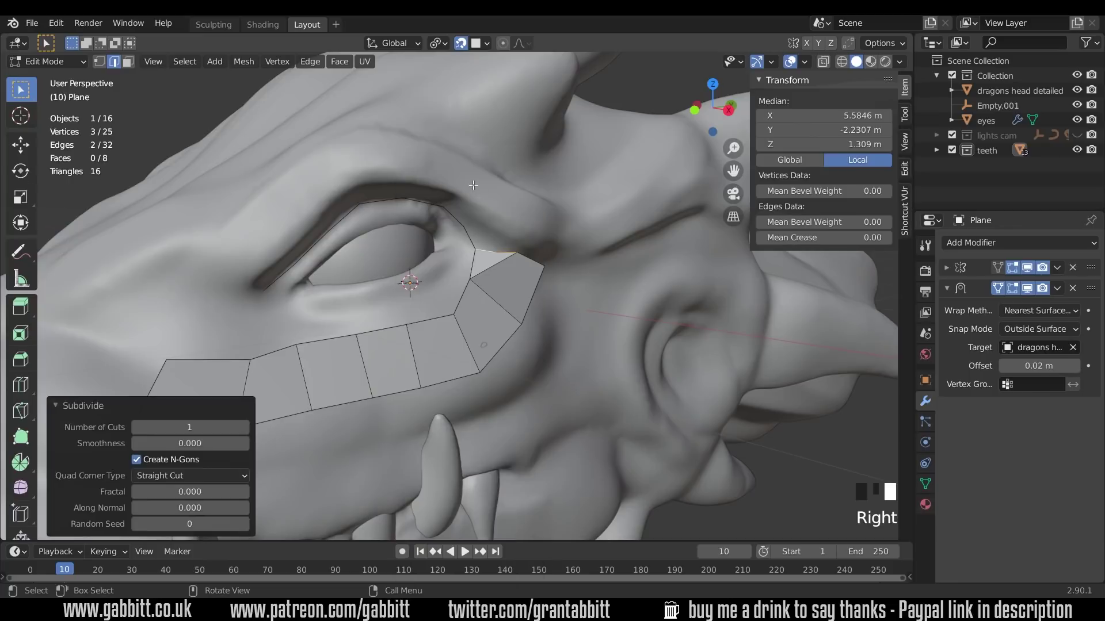
left_click(499, 253)
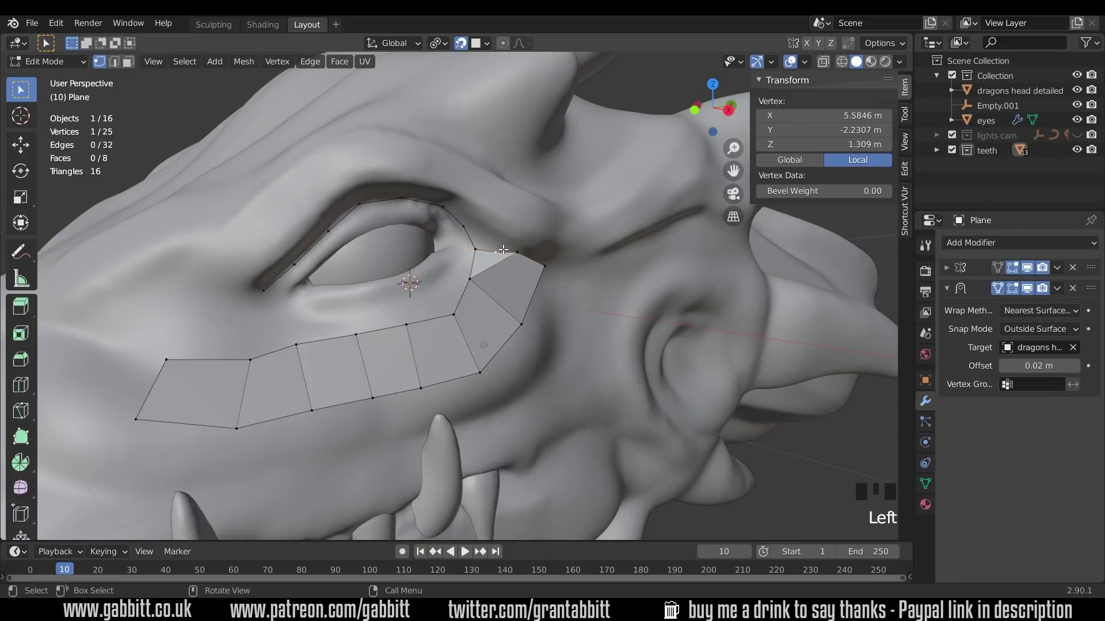
key("g")
left_click(498, 235)
middle_click_drag(499, 236, 473, 283)
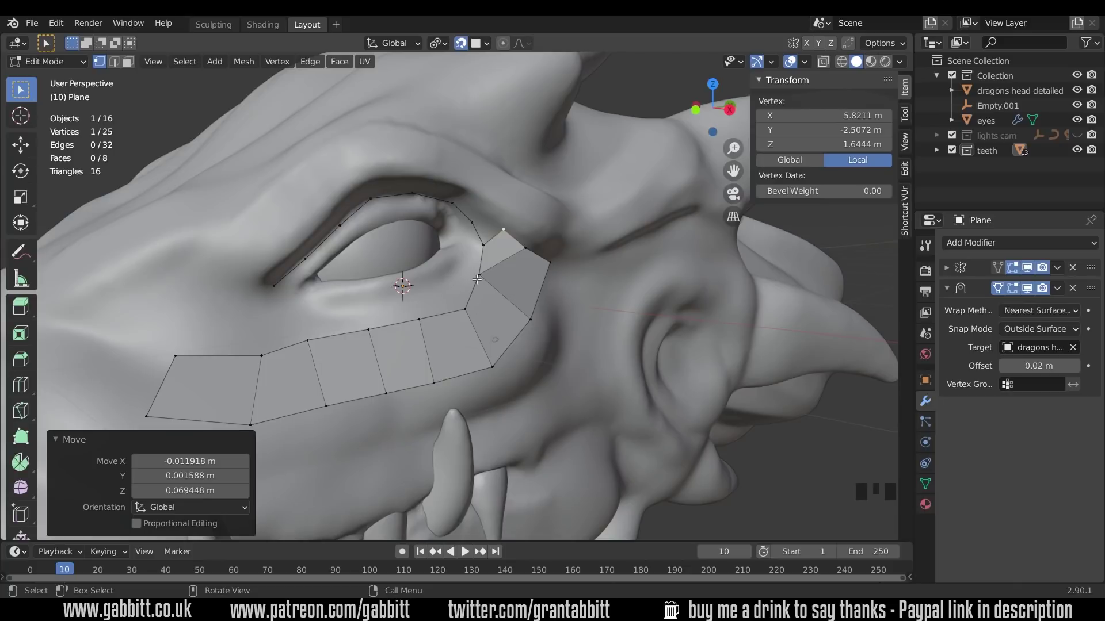
- Extrude four adjoining upper edges of the strip below the eye toward the lower eyelid as a second row of faces
key("2")
left_click(329, 334)
left_click(285, 347, "shift")
left_click(394, 324, "shift")
left_click(442, 314, "shift")
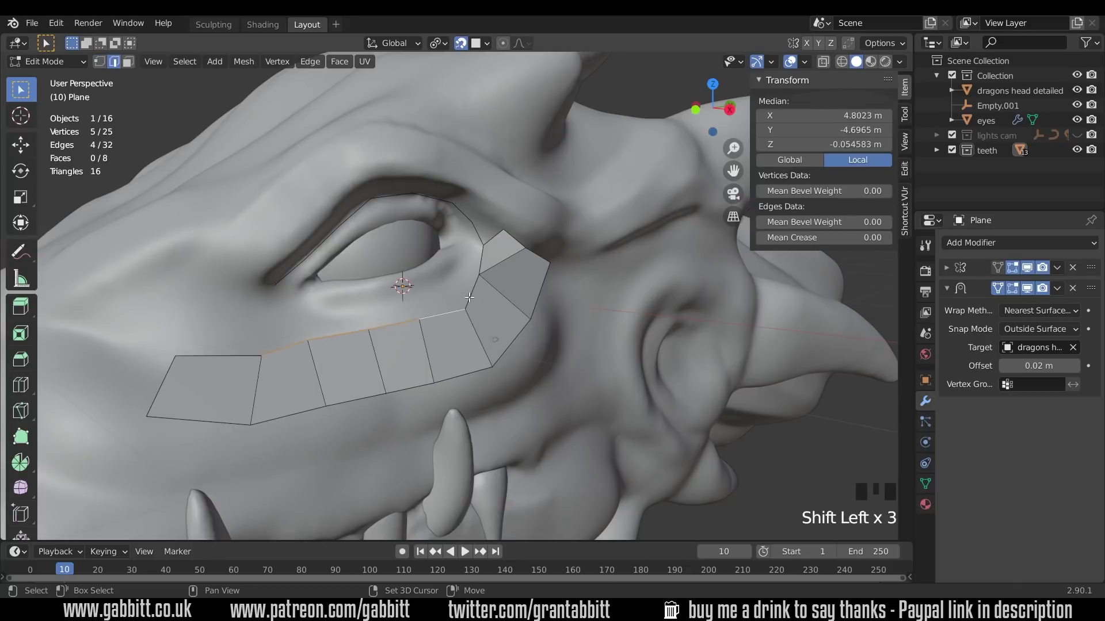
key("e")
left_click(464, 280)
- Extrude the three chain edges around the outer eye corner inward toward the eye and scale the new edges
left_click(480, 259)
left_click(477, 234, "shift")
left_click(462, 214, "shift")
key("e")
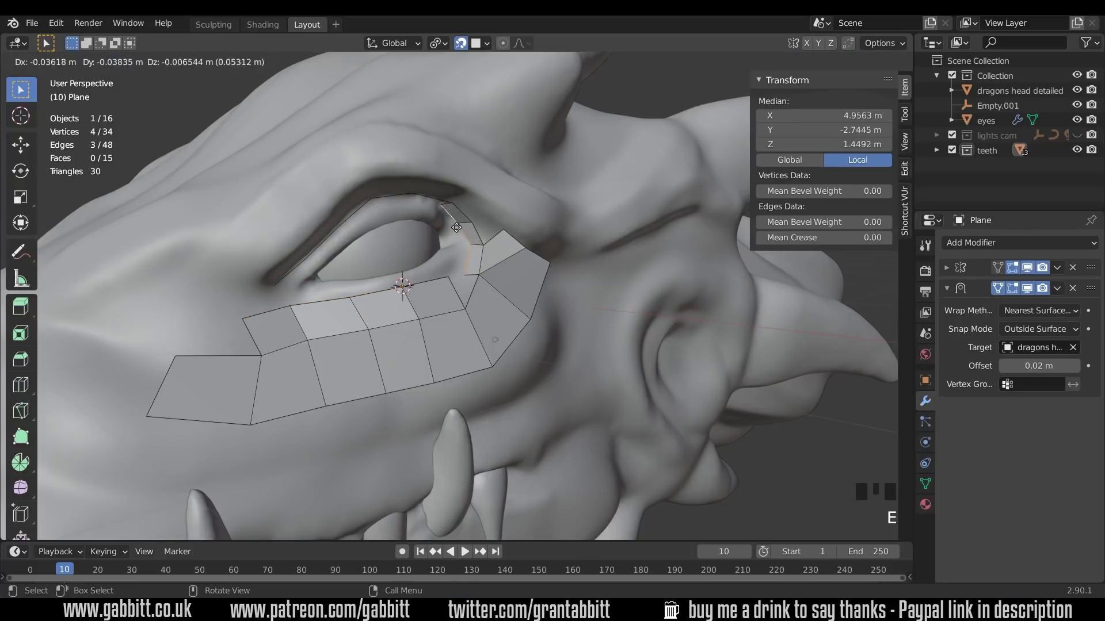
left_click(447, 219)
key("s")
- Fill the gap between the lower eyelid row and the outer corner row with a face
left_click(459, 270)
left_click(478, 285)
key("f")
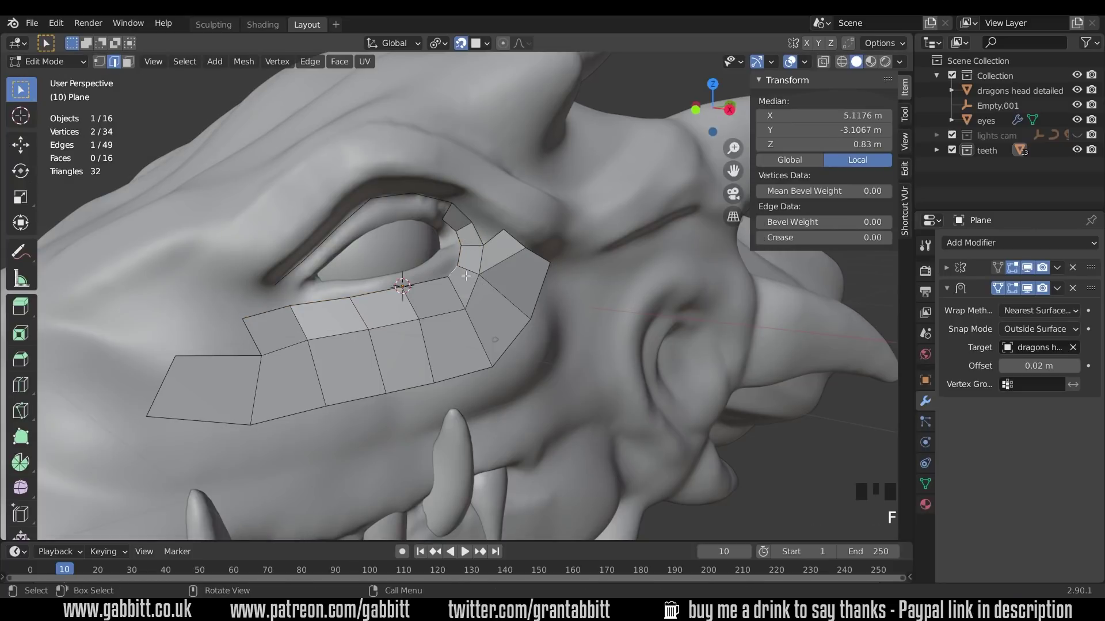
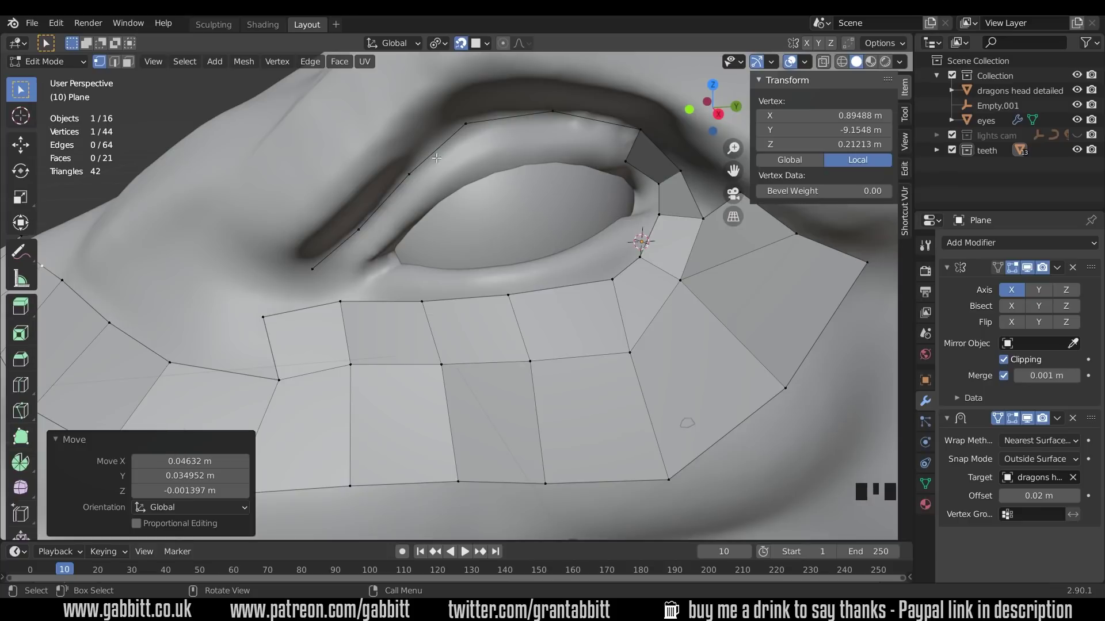
- Extrude a chain of five vertices along the upper eyelid from the inner vertex of the outer corner row, following the existing chain above
left_click(632, 159)
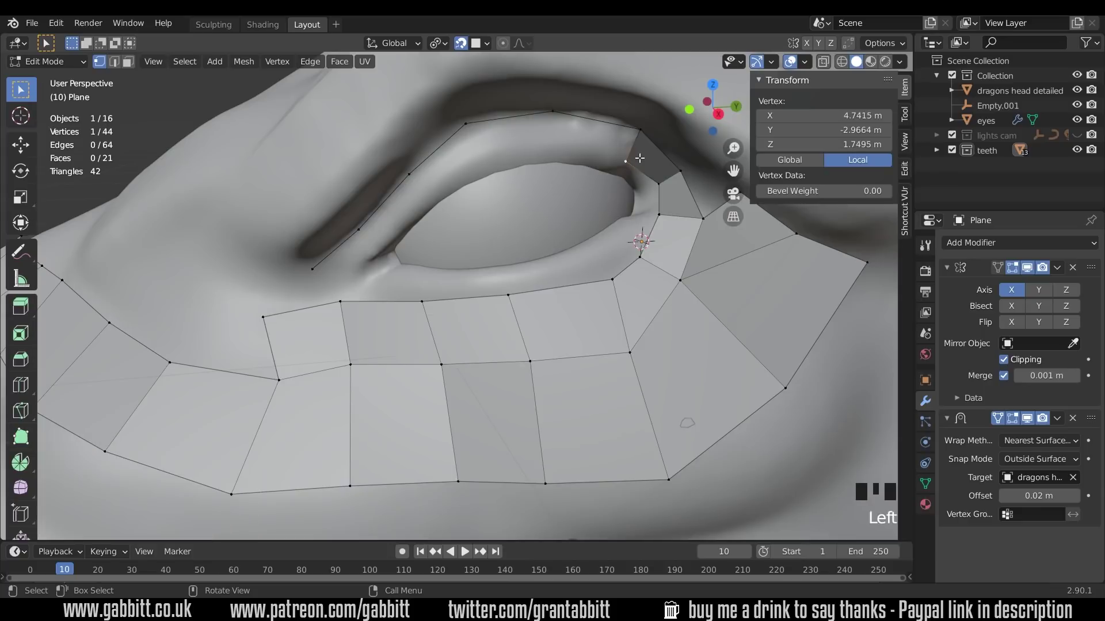
key("e")
left_click(558, 144)
key("e")
left_click(472, 168)
key("e")
left_click(415, 201)
key("e")
left_click(381, 253)
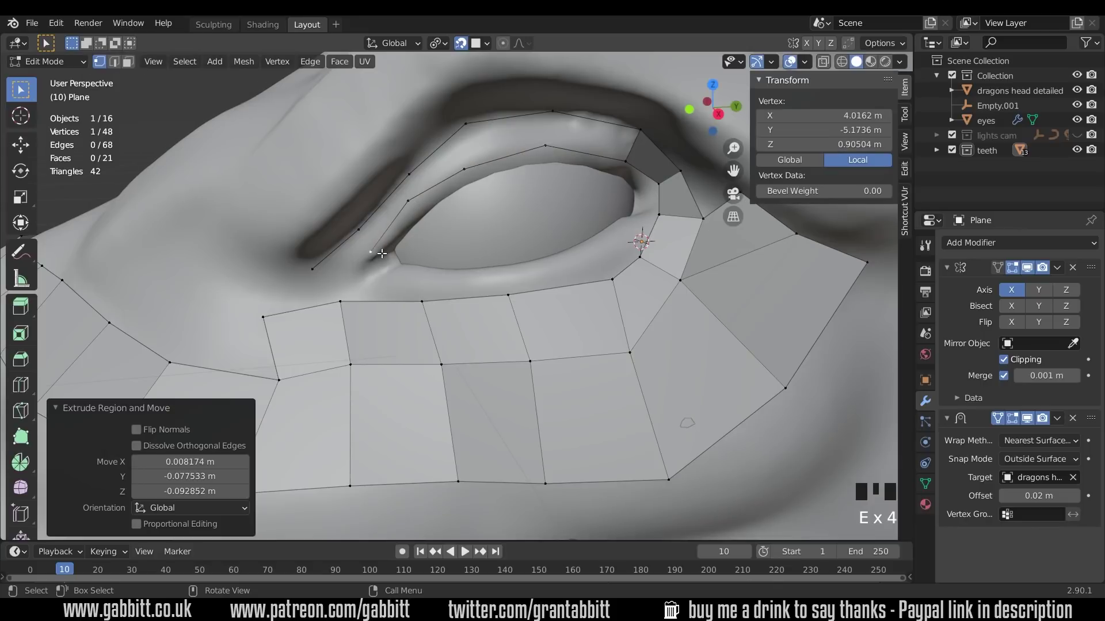
key("e")
left_click(349, 280)
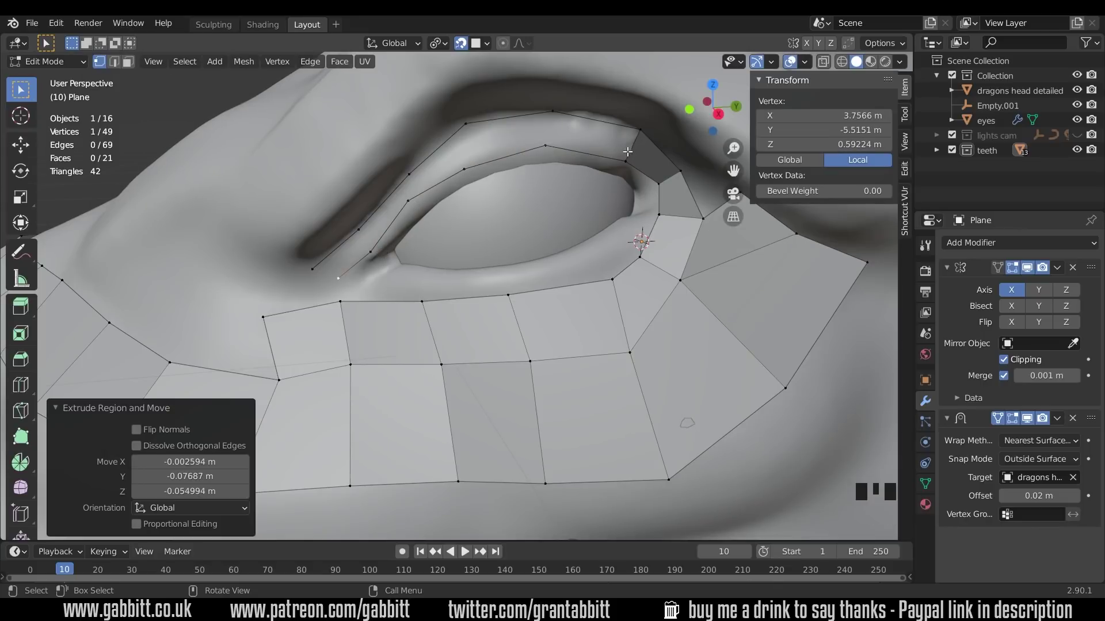
- Fill the space between the two upper eyelid chains with five quads, starting from the short edge at the outer eye corner
key("2")
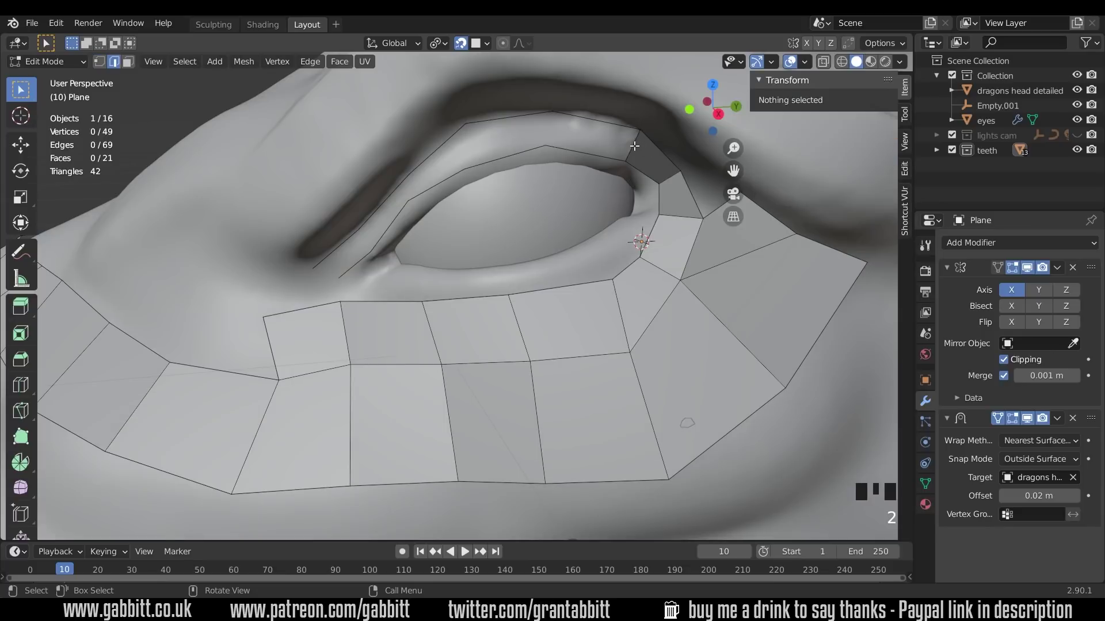
left_click(634, 146)
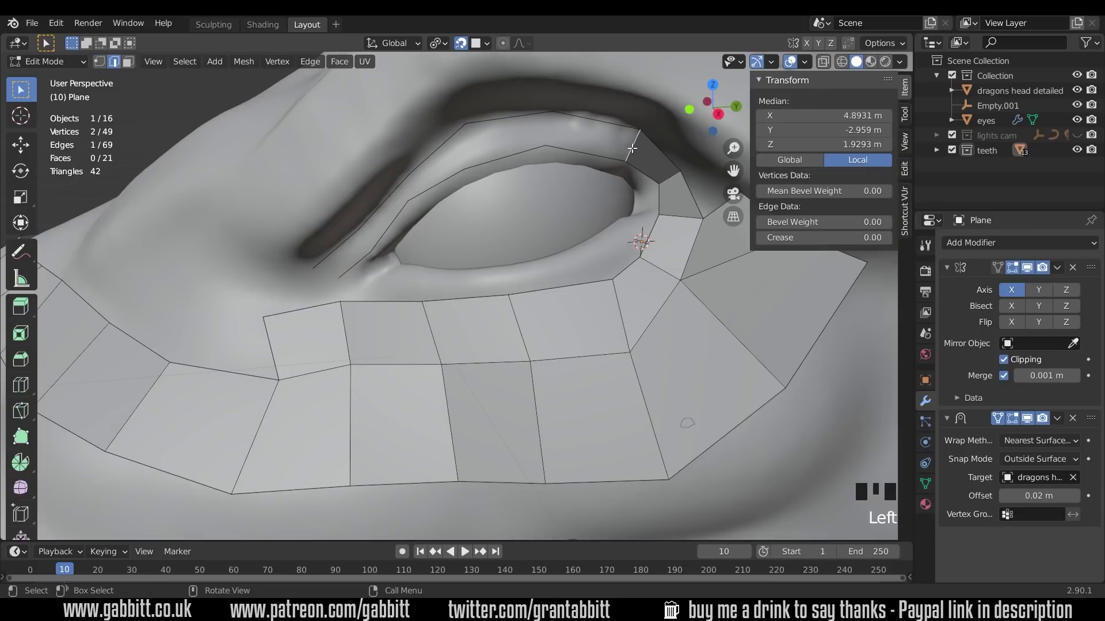
key("f")
key("f")
key("f")
key("f")
key("f")
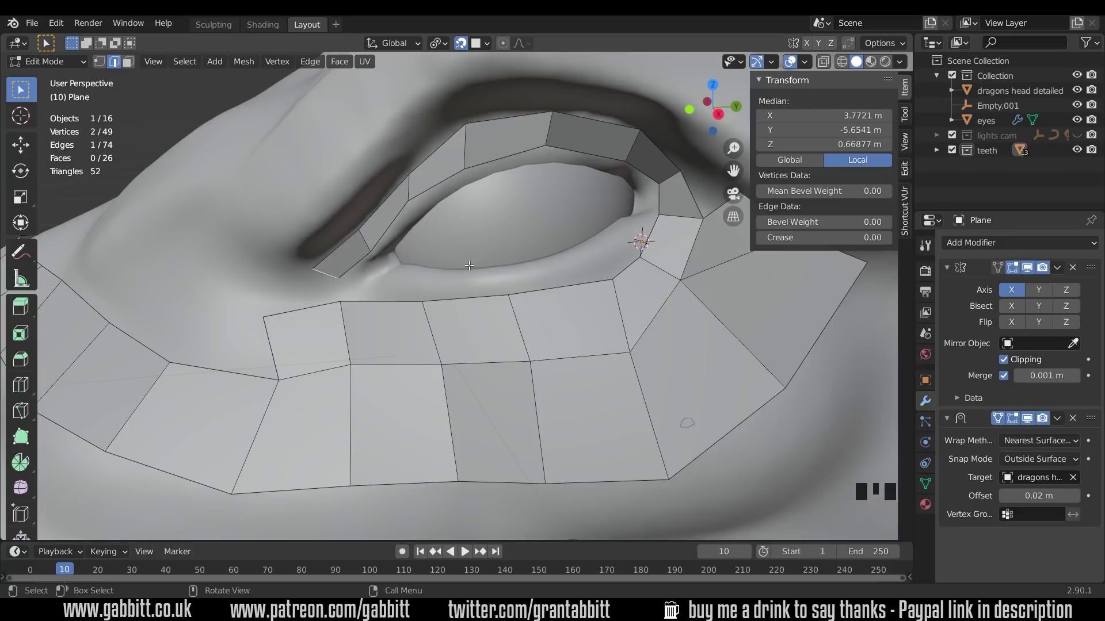
- Extrude the five upper edges of the strip between the centreline and the front of the eye upward as a second row of faces
scroll(665, 255, "down", 4)
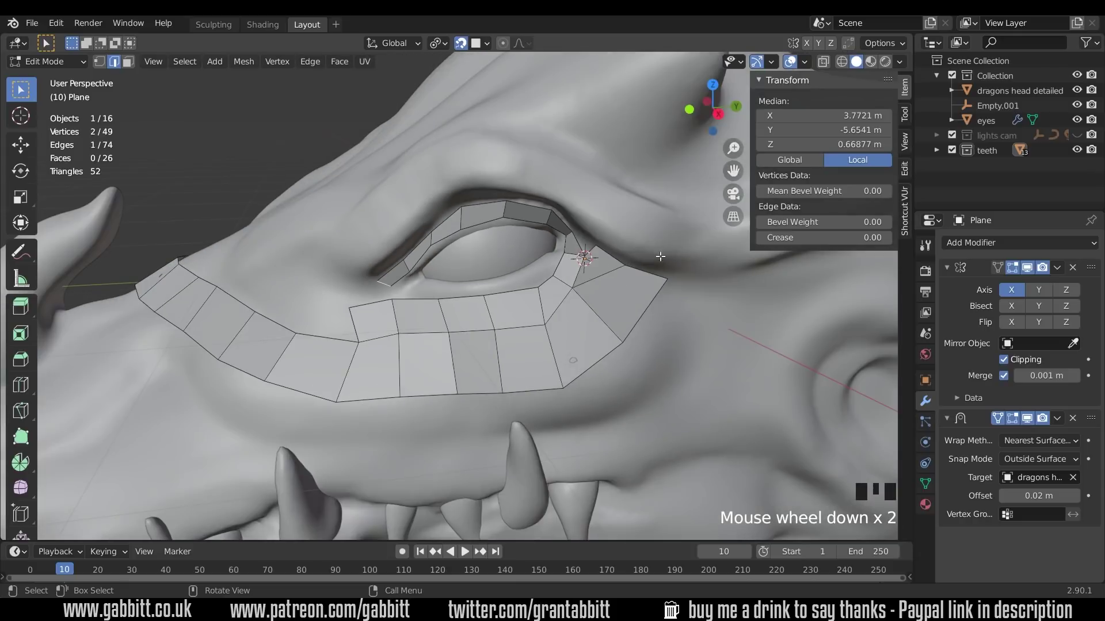
left_click(351, 258)
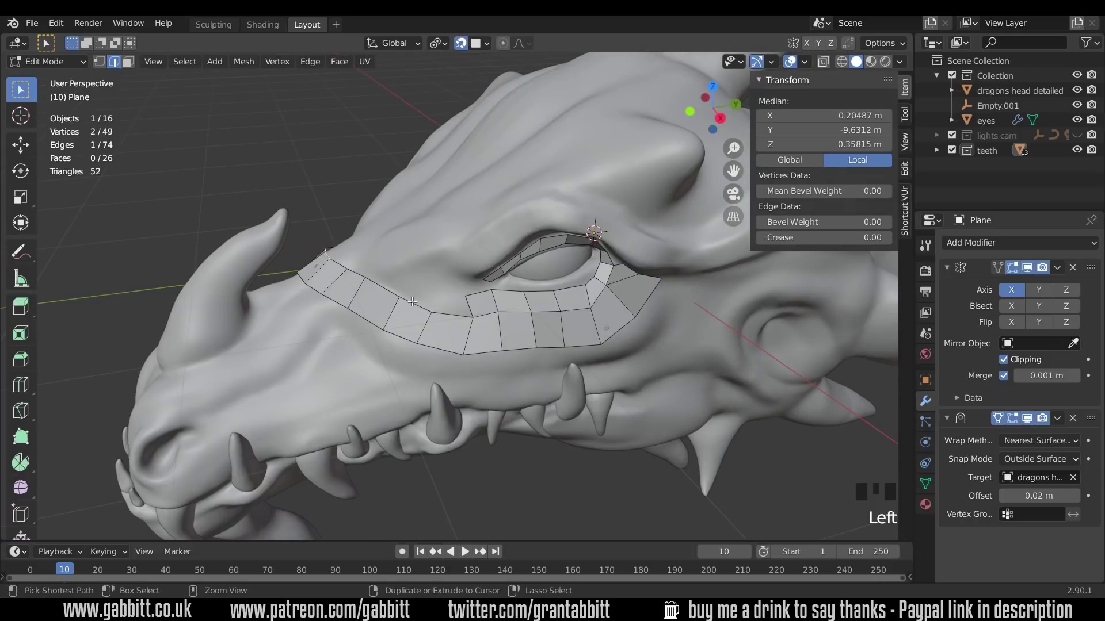
left_click(431, 311, "ctrl")
key("e")
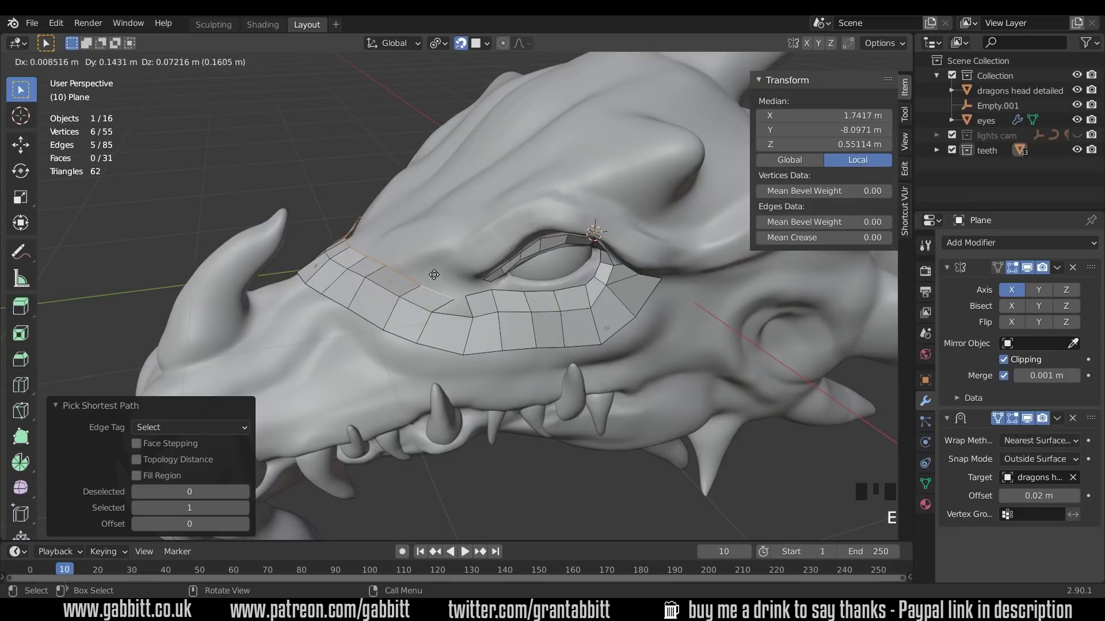
left_click(458, 293)
scroll(458, 293, "up", 3)
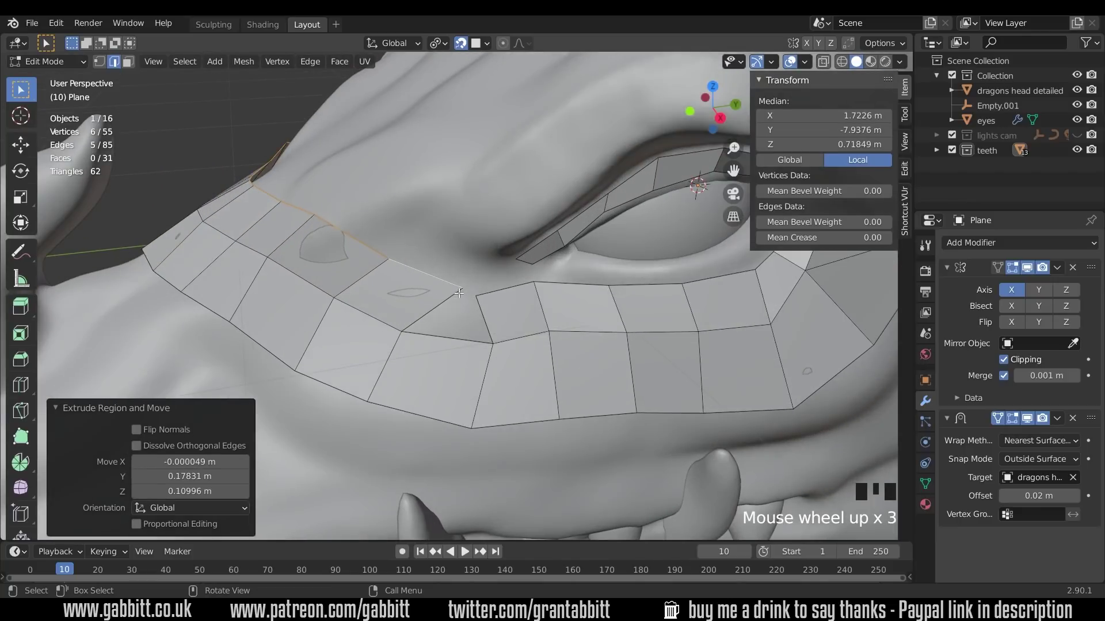
- Move the facing end vertices of the new row and the lower eyelid row apart to widen the gap between them
key("1")
left_click(459, 292)
key("g")
left_click(439, 290)
left_click(476, 295)
key("g")
left_click(490, 294)
- Fill the gap between the new row and the lower eyelid row with a face
key("2")
left_click(454, 339)
key("f")
mouse_move(454, 339)
middle_mouse_down()
mouse_move(477, 334)
mouse_move(464, 334)
middle_mouse_up()
scroll(477, 335, "down", 4)
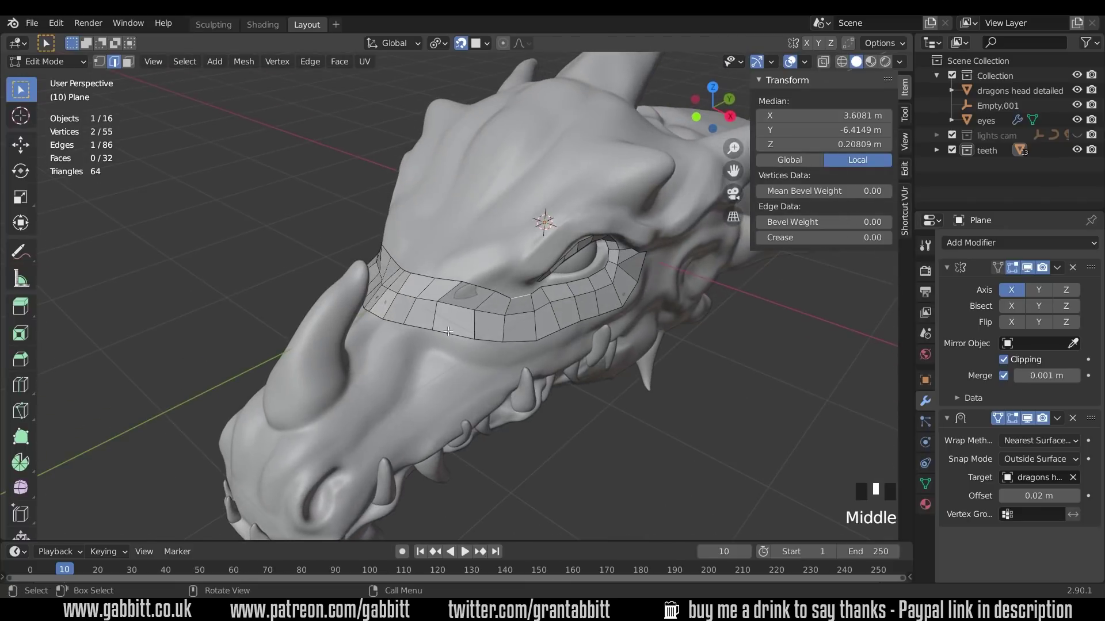
- Select the eight faces of the double strip across the snout bridge and move them back toward the eye
scroll(431, 323, "up", 2)
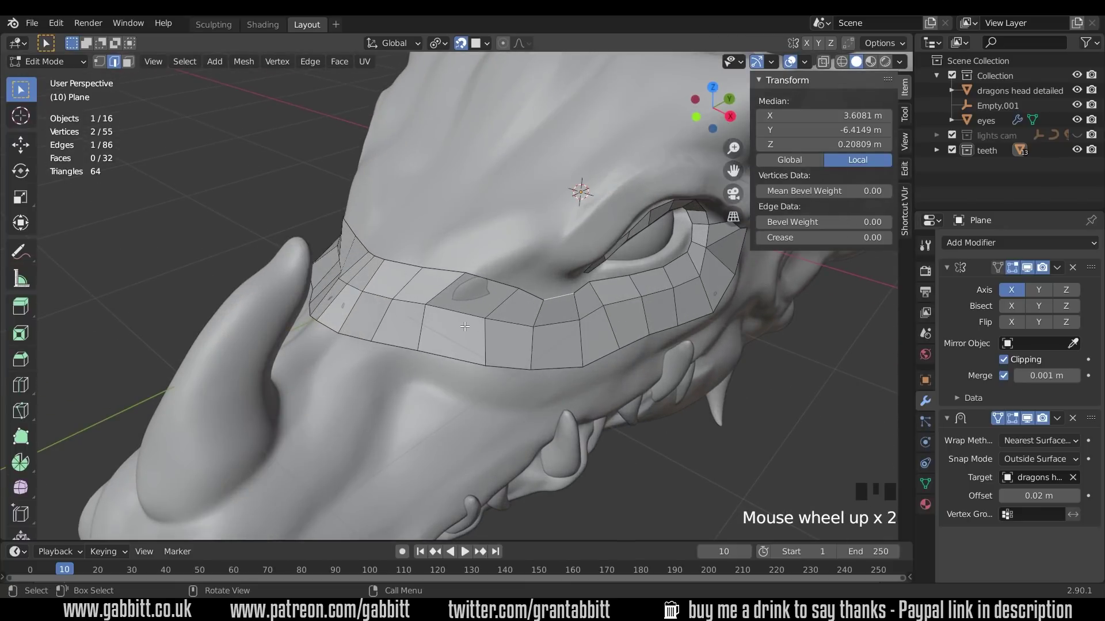
key("3")
left_click_drag(344, 248, 468, 364)
key("g")
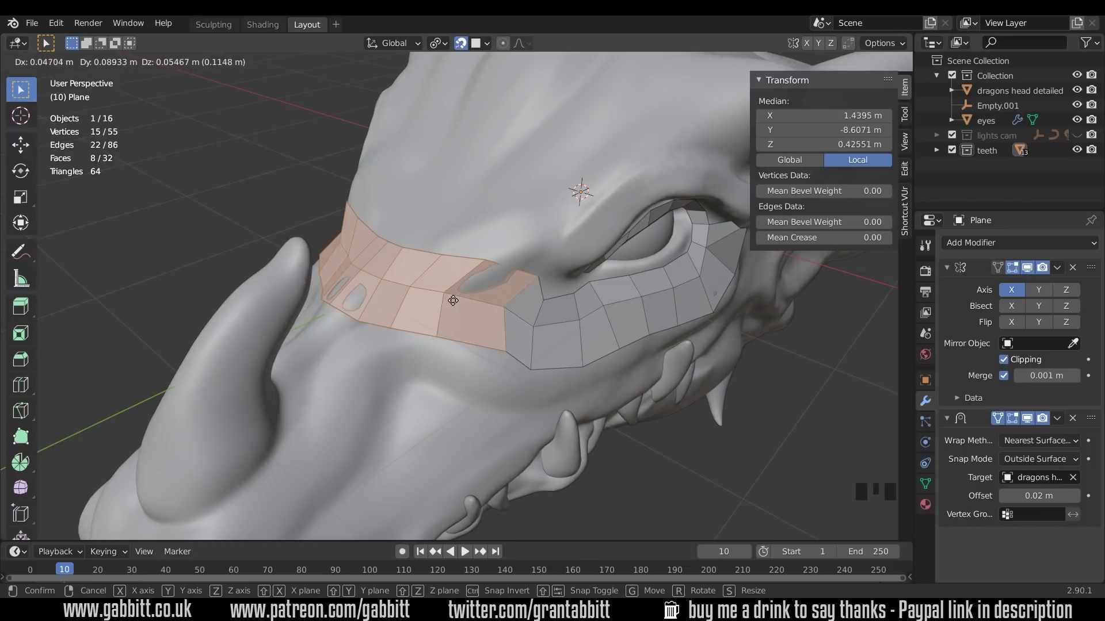
left_click(540, 279)
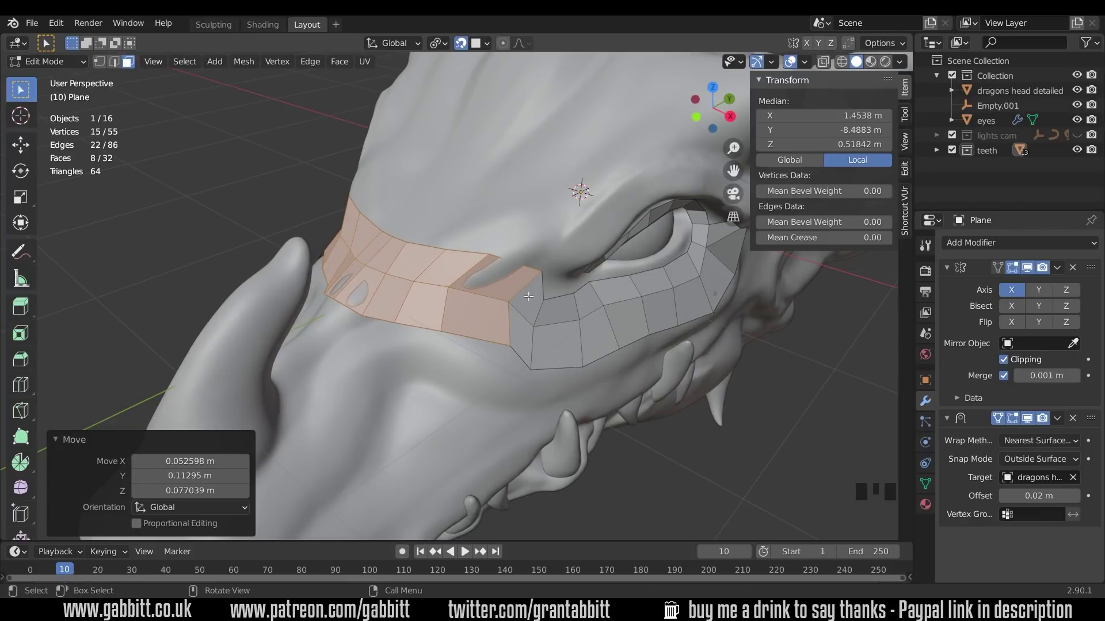
- Reposition two neighbouring cross edges of the upper row in front of the eye to even out the quads
key("2")
left_click(525, 291)
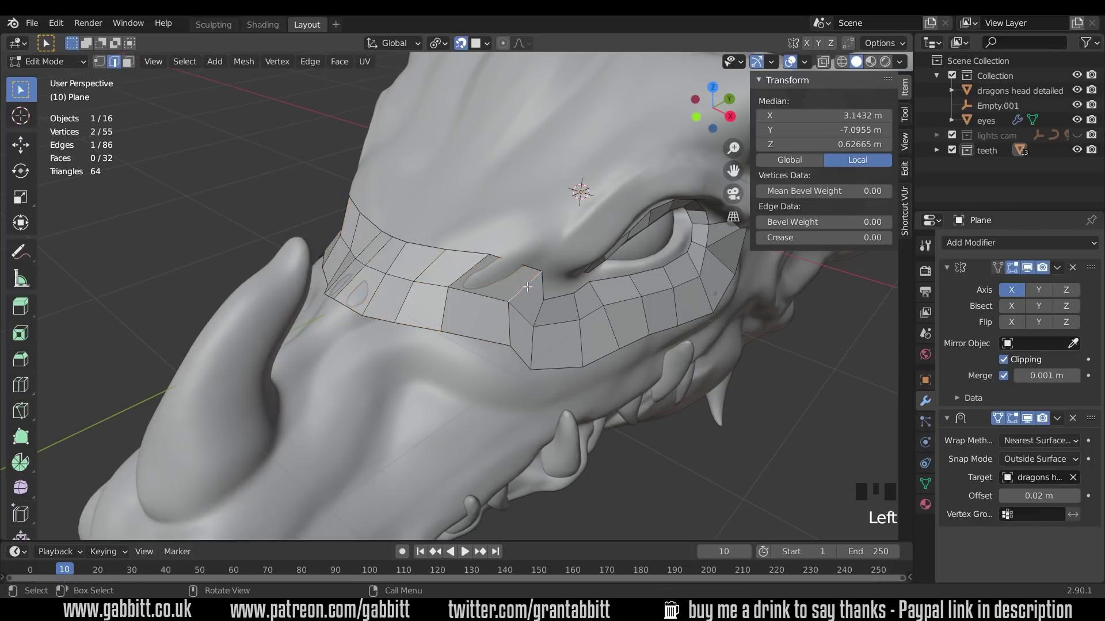
key("g")
left_click(511, 316)
left_click(468, 272)
key("g")
left_click(482, 281)
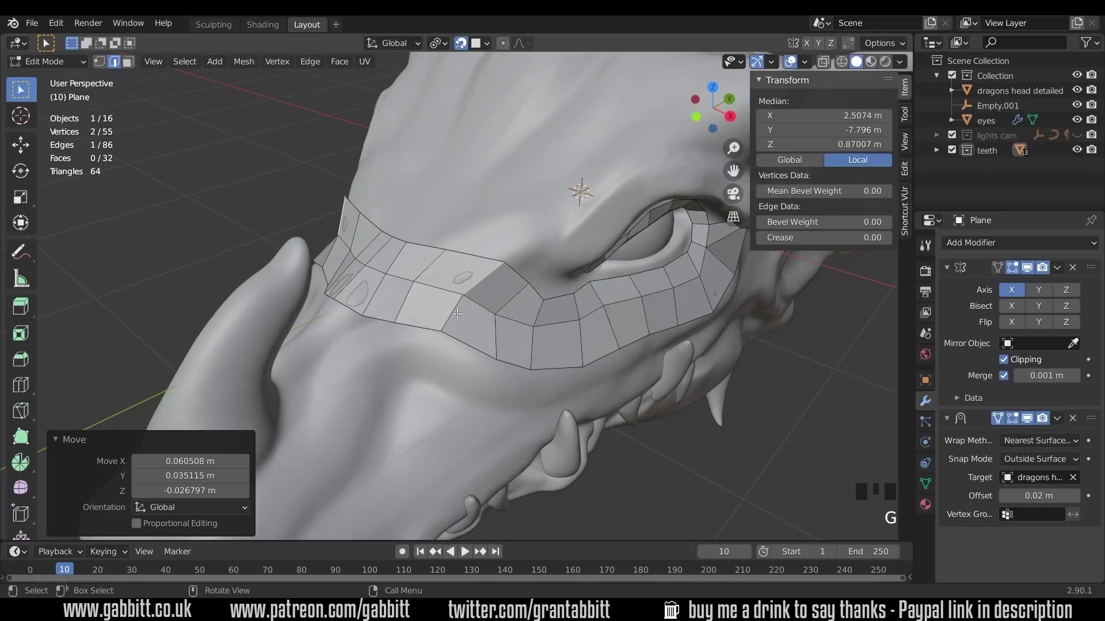
- Turn on proportional editing and move two upper-row vertices between the bridge and the eye with a proportional size of about 0.75
left_click(506, 45)
key("1")
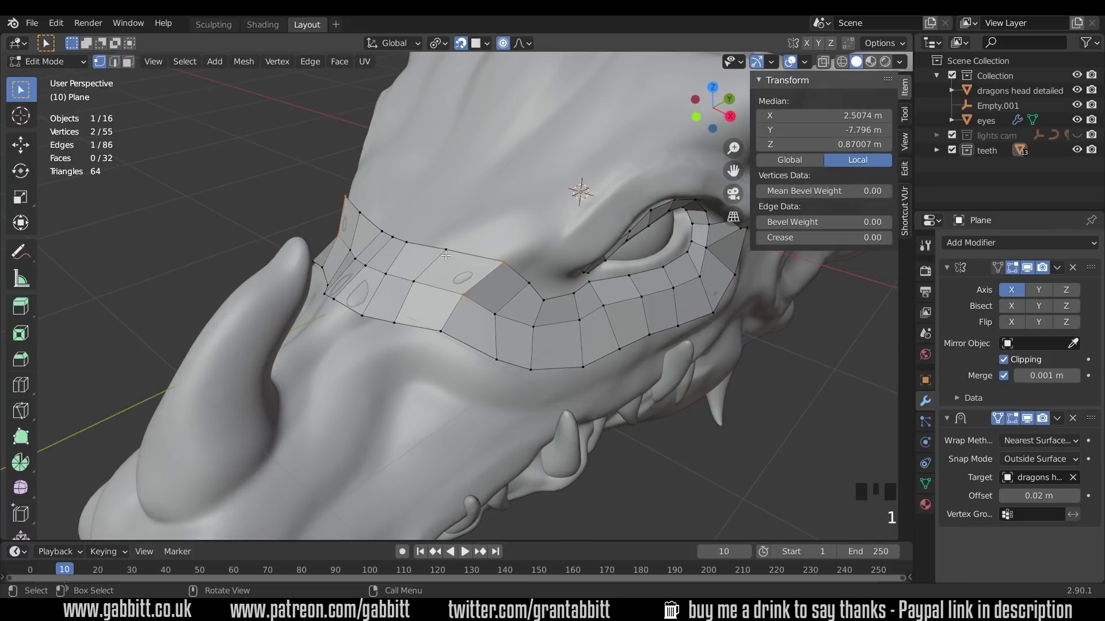
left_click(413, 243)
key("g")
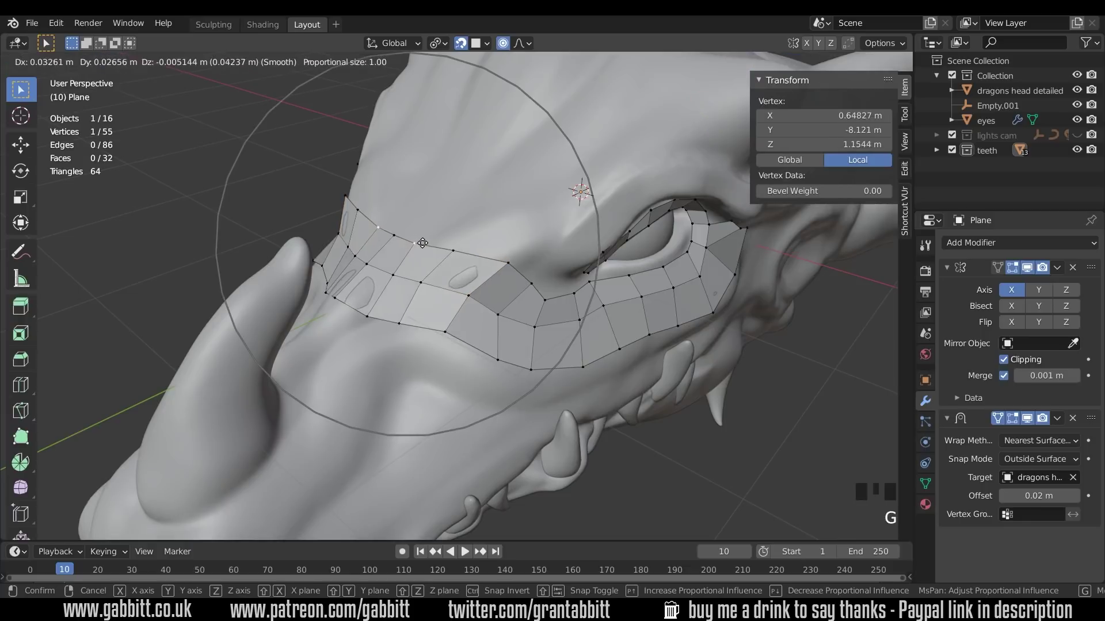
scroll(436, 234, "up", 5)
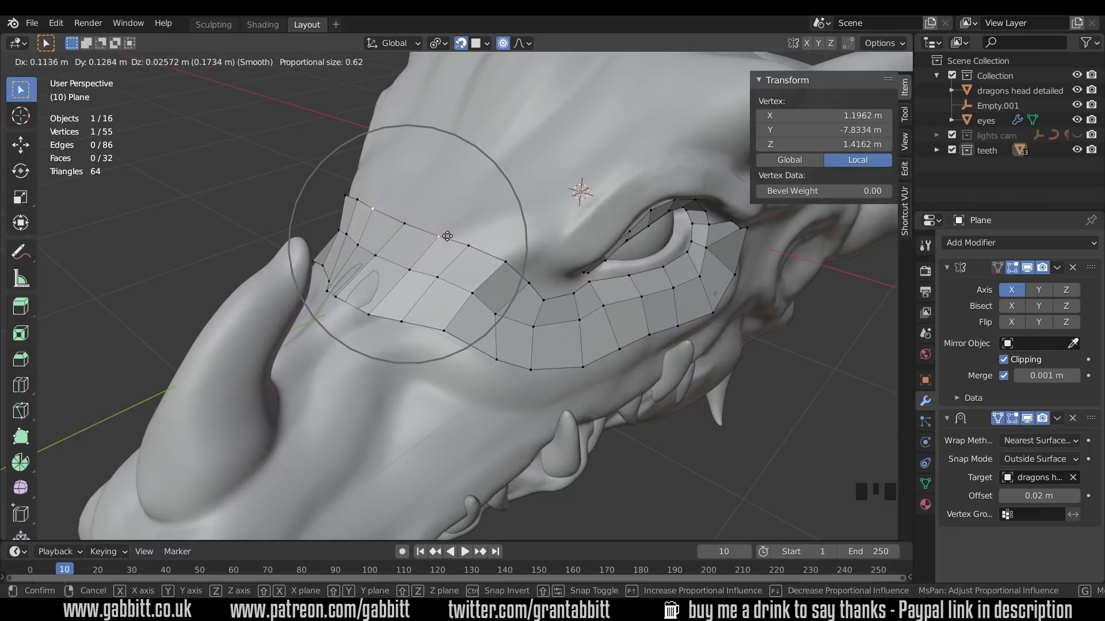
scroll(444, 231, "down", 2)
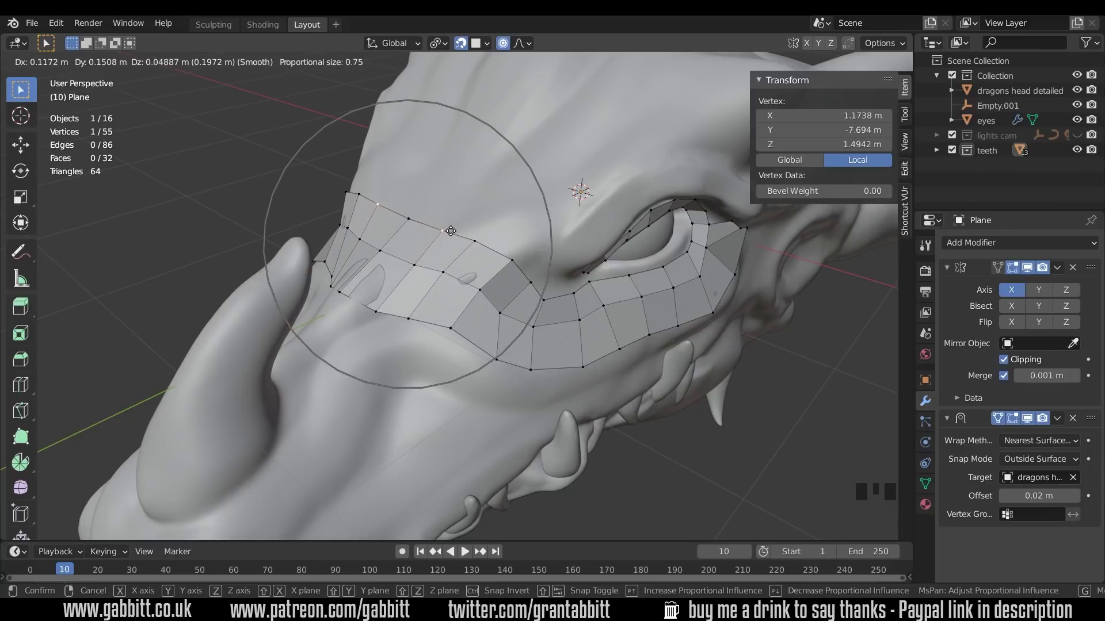
left_click(450, 230)
left_click(512, 260)
key("g")
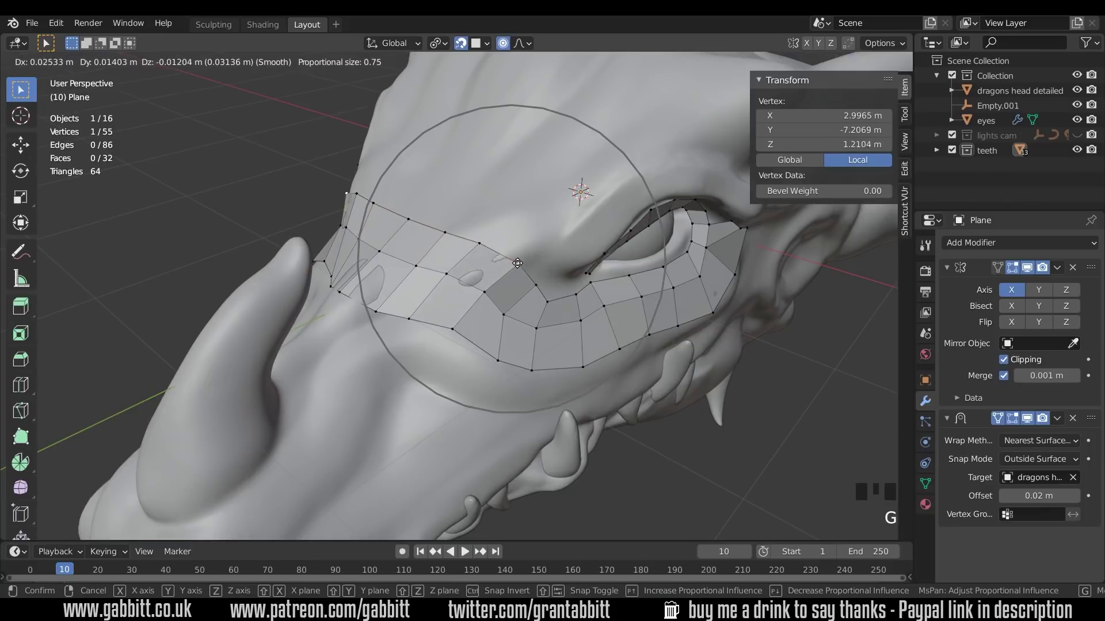
left_click(538, 287)
- Duplicate one face of the lower strip in front of the eye onto the side of the snout and rotate the copy
scroll(538, 287, "down", 5)
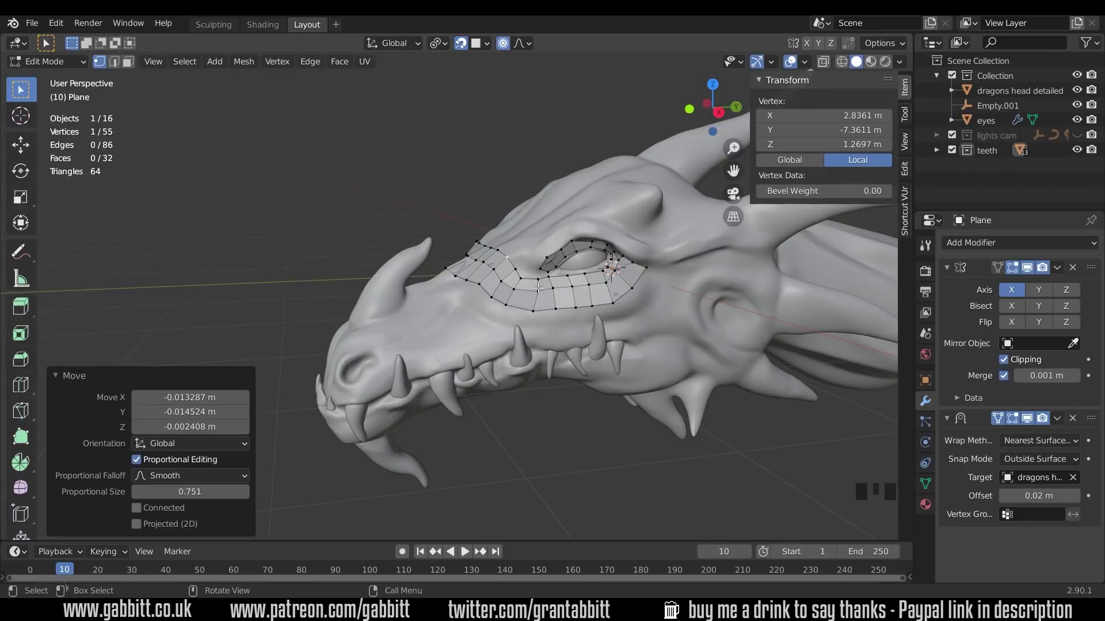
key("3")
left_click(527, 305)
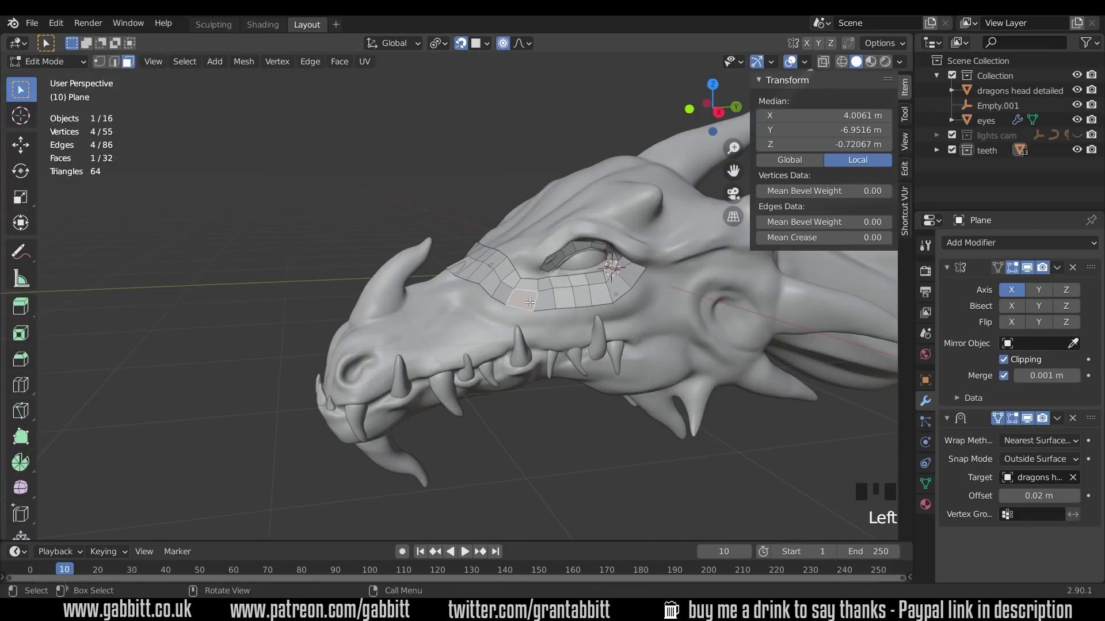
key("shift+d")
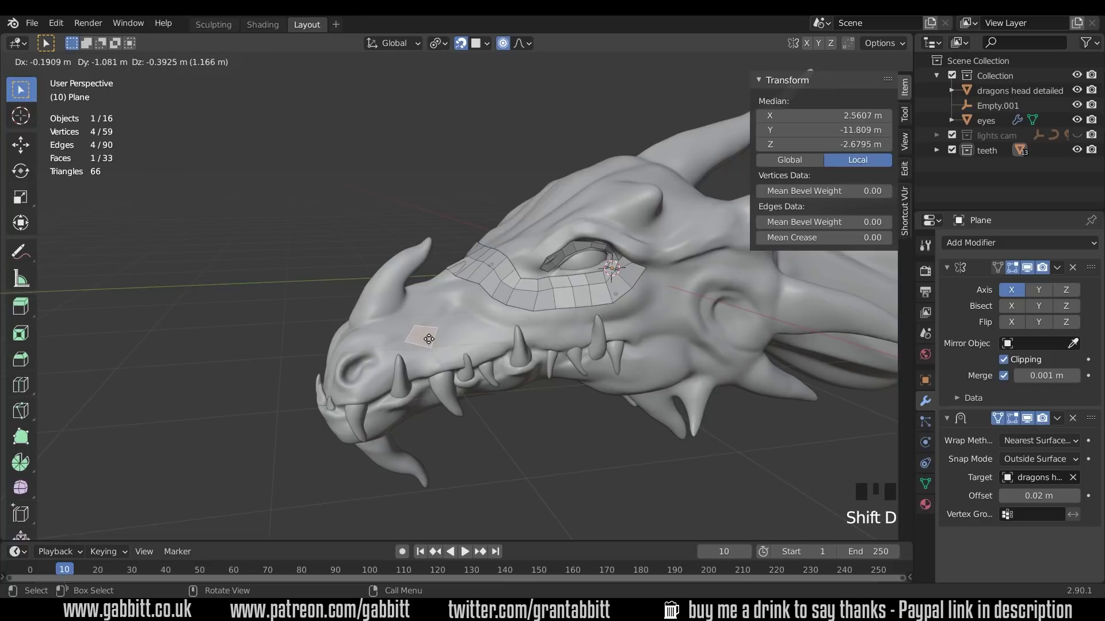
left_click(438, 332)
key("r")
left_click(440, 340)
- Extrude the upper edge of the duplicated face twice up the side of the snout toward the base of the horn
key("2")
left_click(421, 325)
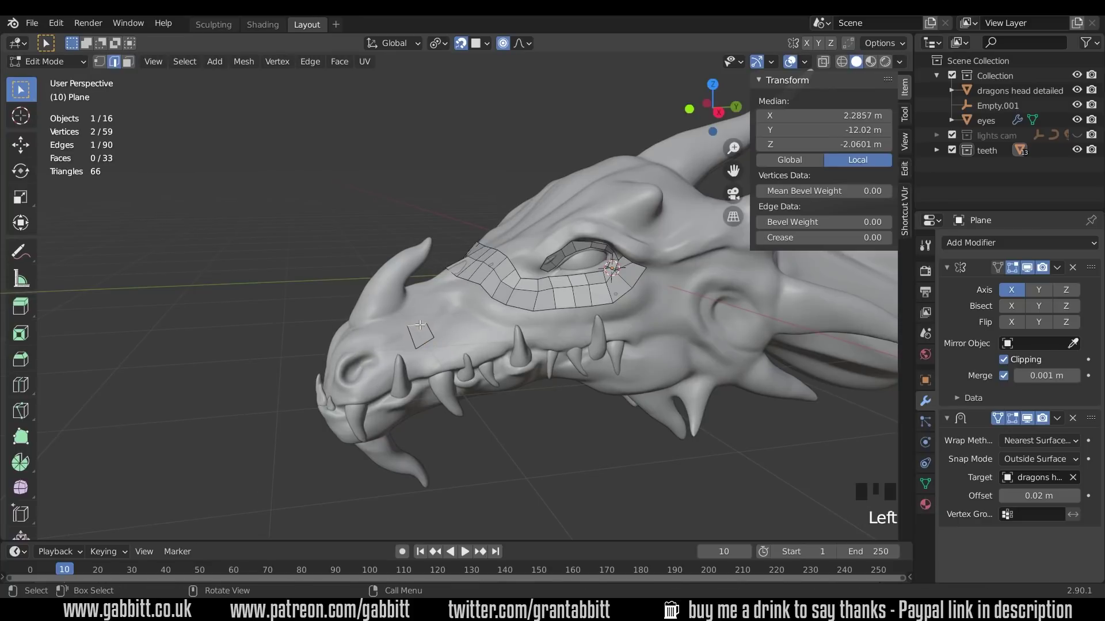
key("e")
left_click(420, 304)
key("e")
left_click(419, 296)
middle_click_drag(419, 297, 413, 311)
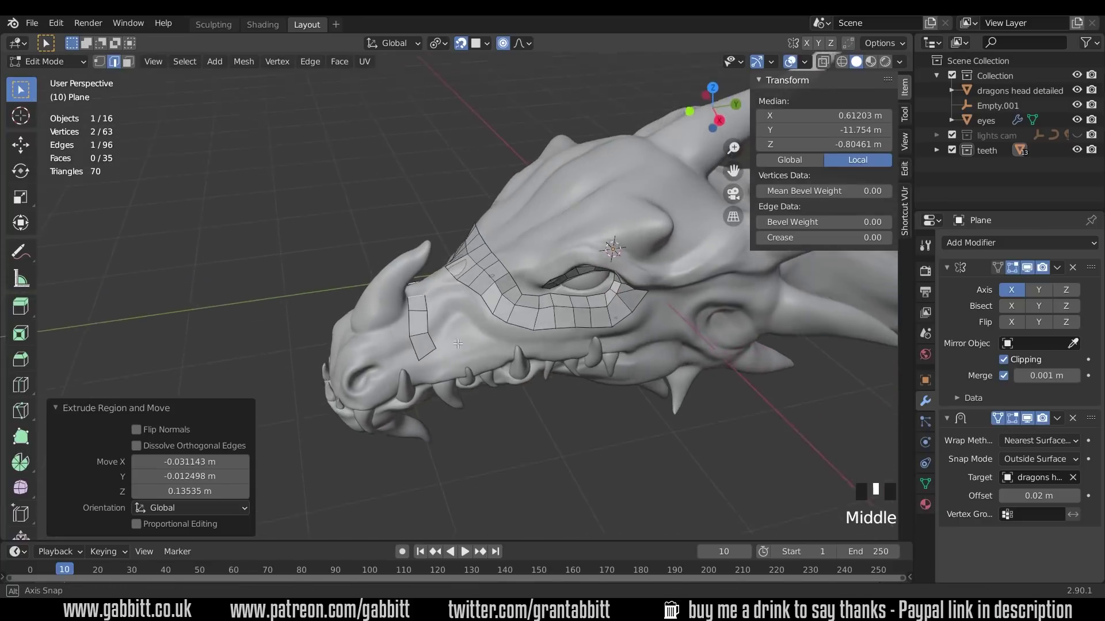
- Try adding two loop cuts across the uppermost face of the snout strip
scroll(411, 316, "up", 4)
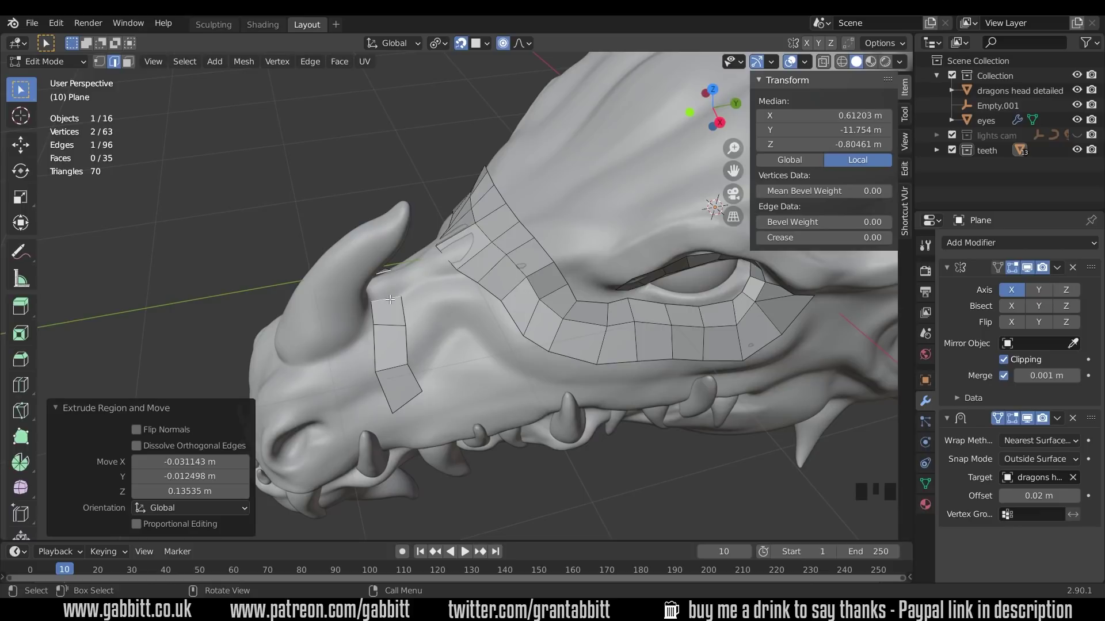
middle_click_drag(390, 300, 642, 248)
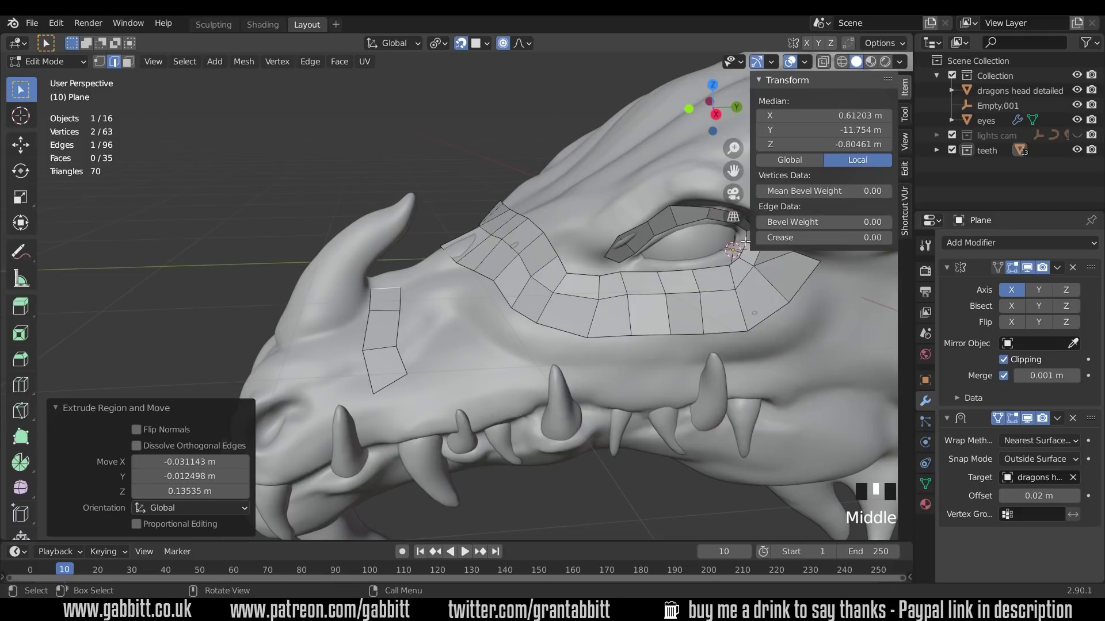
middle_click_drag(461, 286, 406, 320)
key("ctrl+r")
left_click(400, 306)
right_click(400, 306)
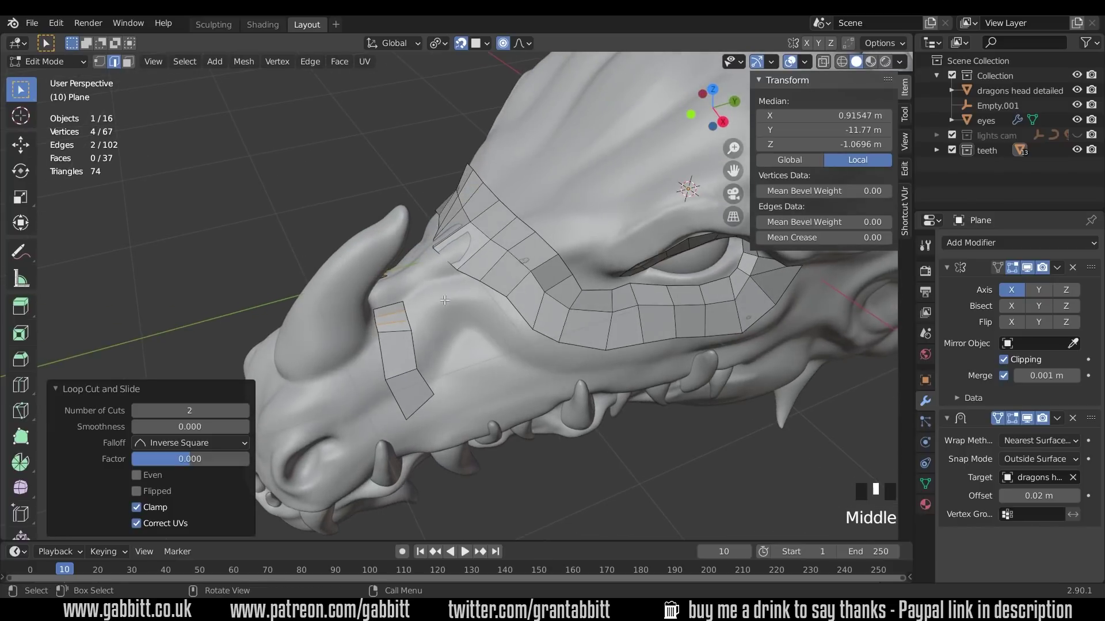
key("ctrl+z")
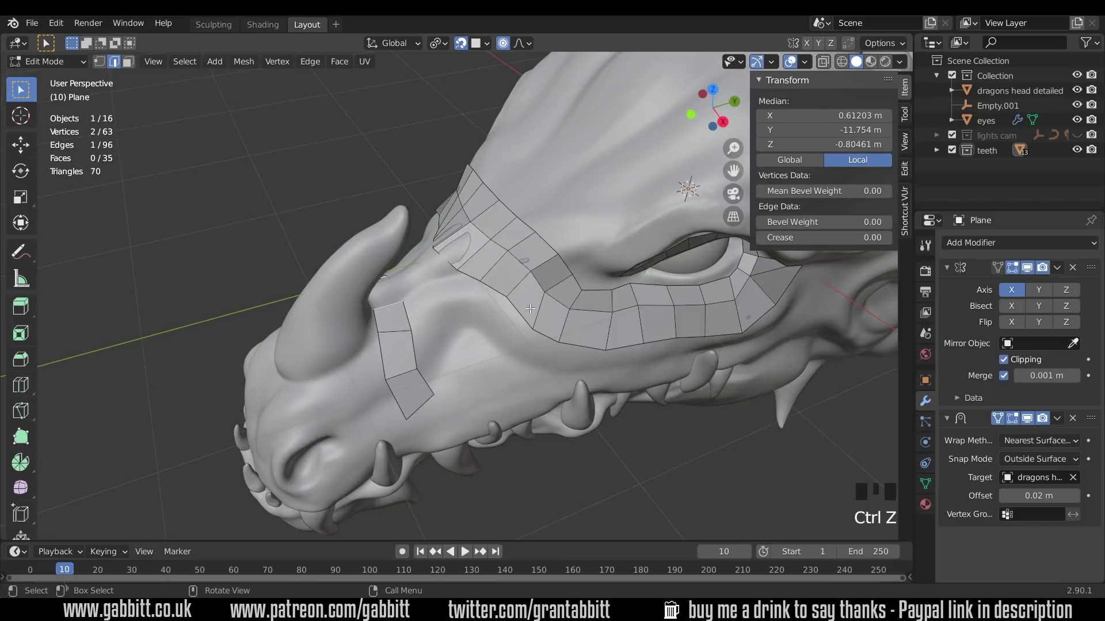
- Extrude the snout strip's upper end edge by one more face behind the horn toward the centreline
scroll(424, 363, "up", 3)
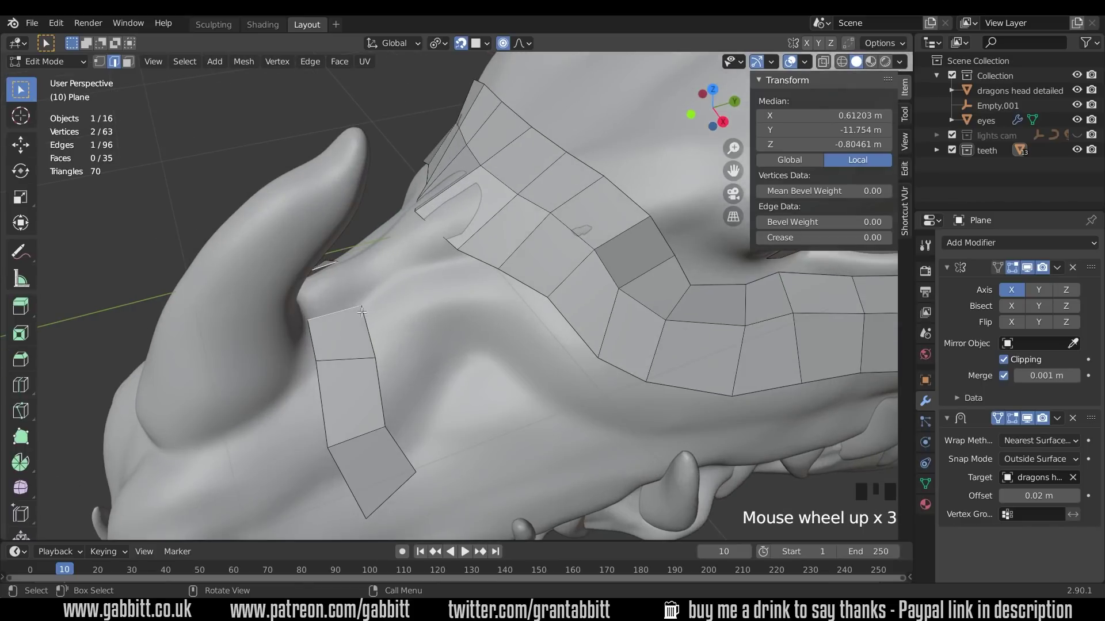
key("e")
left_click(343, 283)
middle_click_drag(343, 284, 380, 214)
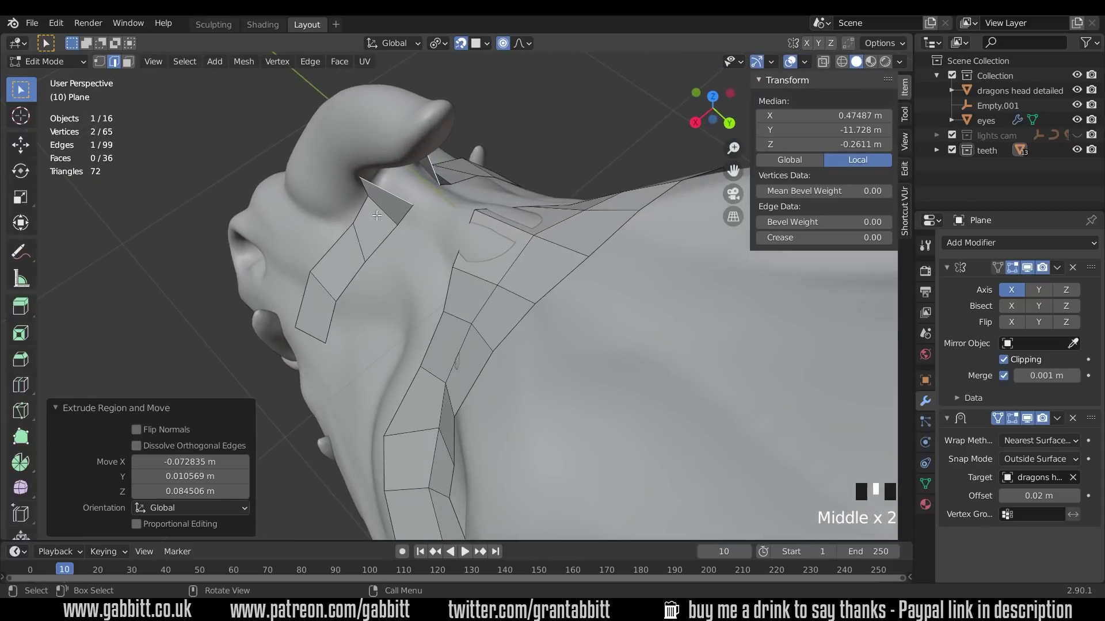
- Try extruding another face from the snout strip's end edge behind the horn
scroll(392, 195, "up", 3)
middle_click_drag(399, 176, 412, 286, "shift")
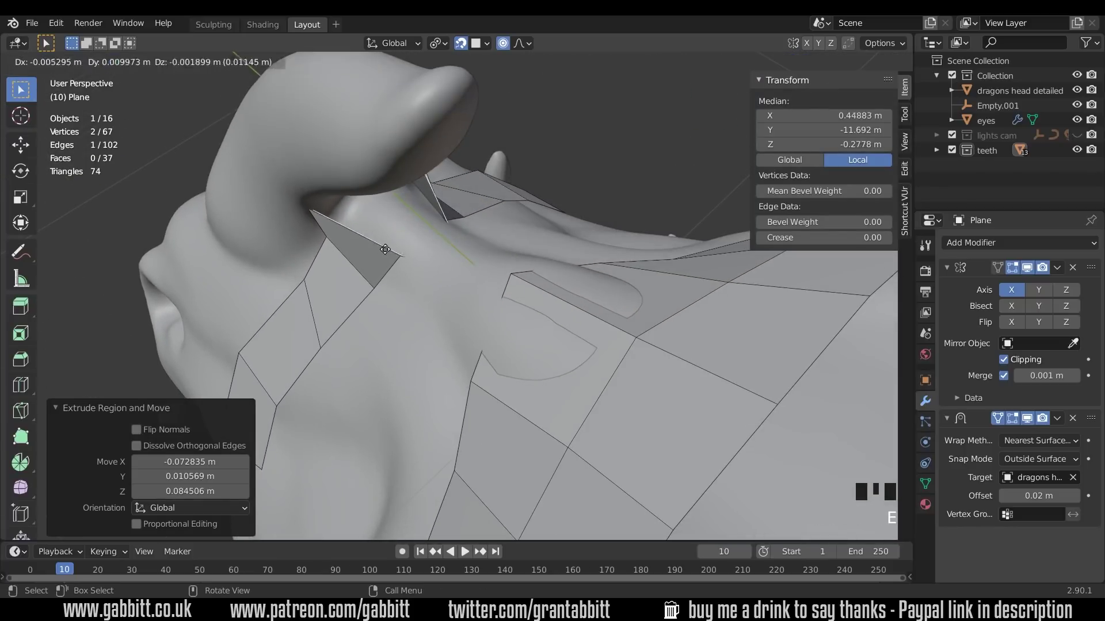
key("ctrl+z")
- Turn off proportional editing and move the snout strip's end edge to the mirror centreline
left_click(502, 43)
key("g")
left_click(427, 250)
middle_click_drag(405, 279, 427, 290)
- Move the rear end vertex of the snout strip forward along the centreline toward the horn to square up the last quad
key("1")
left_click(444, 257)
key("g")
left_click(402, 262)
key("g")
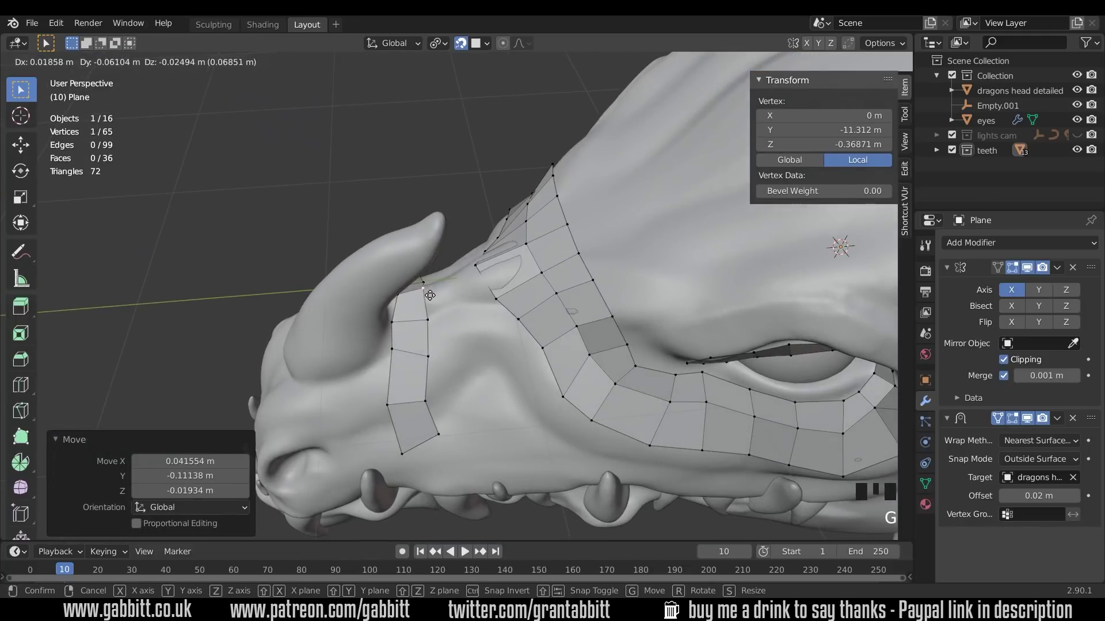
left_click(430, 295)
- Duplicate the lowest face of the snout strip, scale it down and place it at the nostril's upper rim
scroll(430, 295, "down", 3)
key("3")
left_click(433, 374)
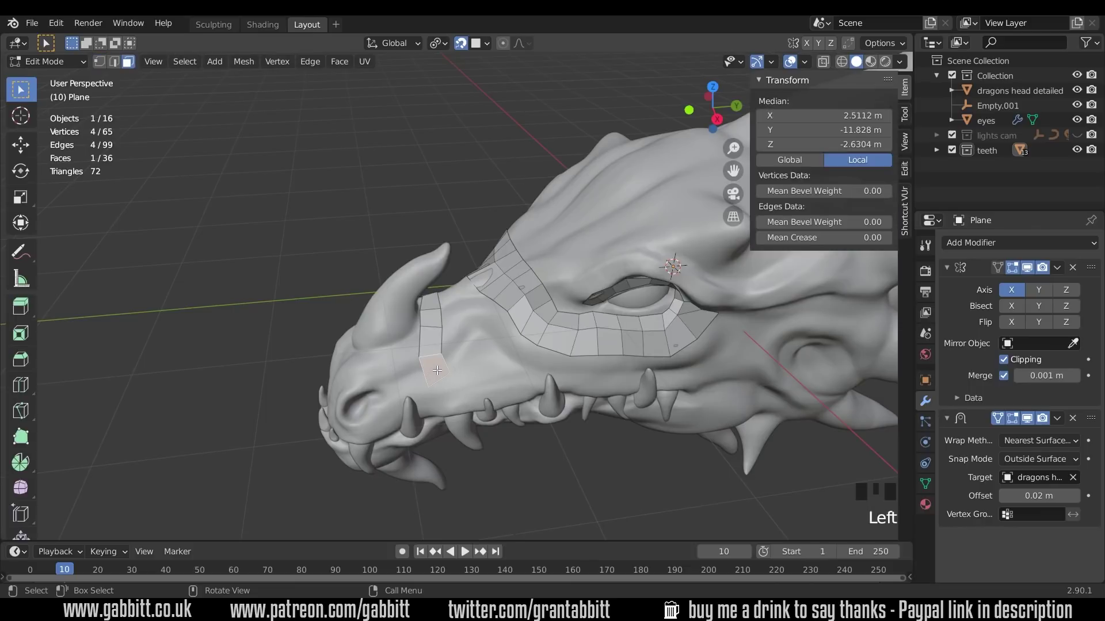
key("shift+d")
left_click(388, 394)
key("s")
left_click(396, 393)
key("g")
left_click(397, 393)
middle_click_drag(397, 393, 423, 385)
- Adjust a corner vertex of the nostril face and extrude its front edge into three more faces around the upper rim
scroll(423, 384, "up", 4)
key("1")
left_click(555, 364)
key("g")
left_click(548, 376)
key("e")
left_click(507, 358)
key("e")
key("r")
key("s")
key("e")
key("g")
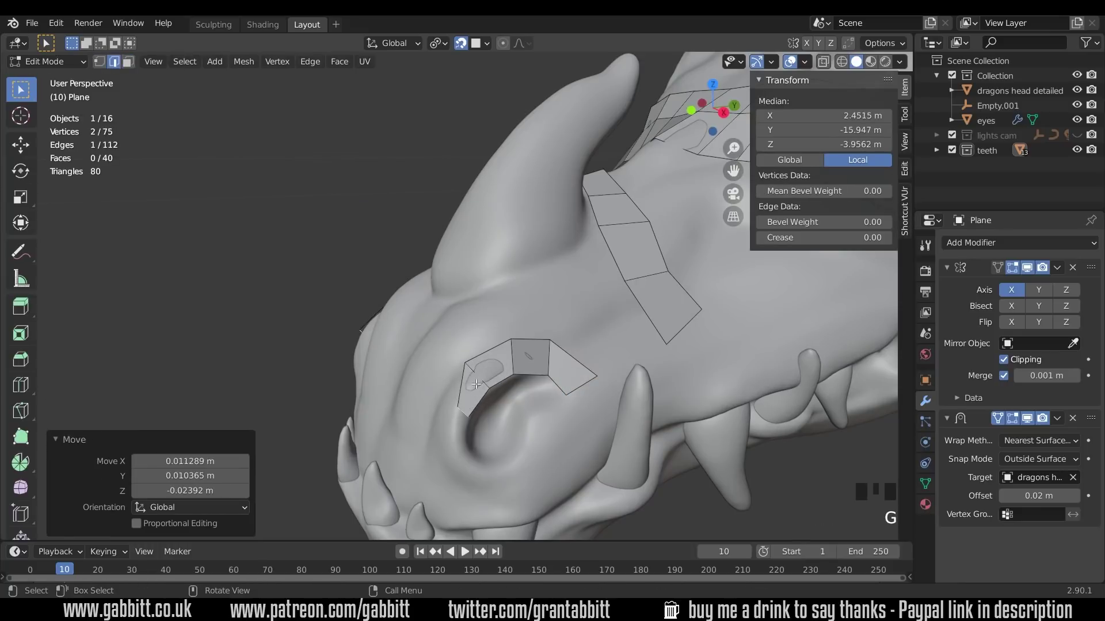
- Tidy the nostril strip's vertices and extrude two more faces down the front of the rim, rotating and scaling the edges to fit
key("g")
left_click(499, 386)
key("g")
key("2")
left_click(462, 414)
key("e")
key("r")
key("e")
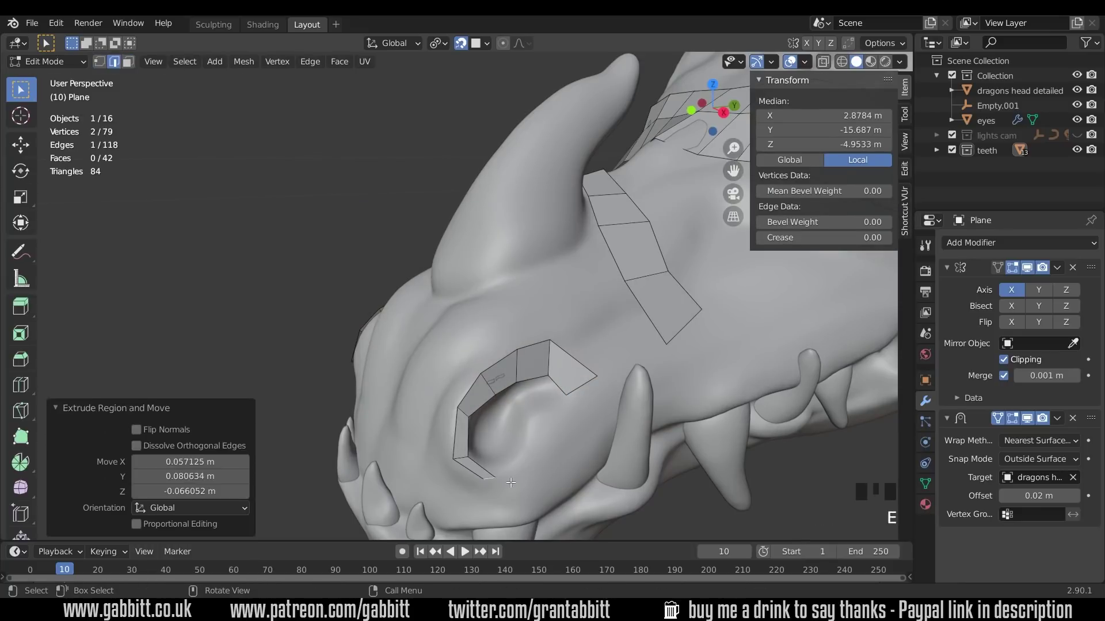
key("r")
key("s")
left_click(463, 413)
key("s")
- Extrude the nostril strip's end edge by two more faces back along the lower rim
left_click(489, 477)
key("e")
key("r")
key("e")
- Reposition the lower strip's end and extrude both open ends of the nostril loop toward each other at the rear
key("e")
left_click(572, 401)
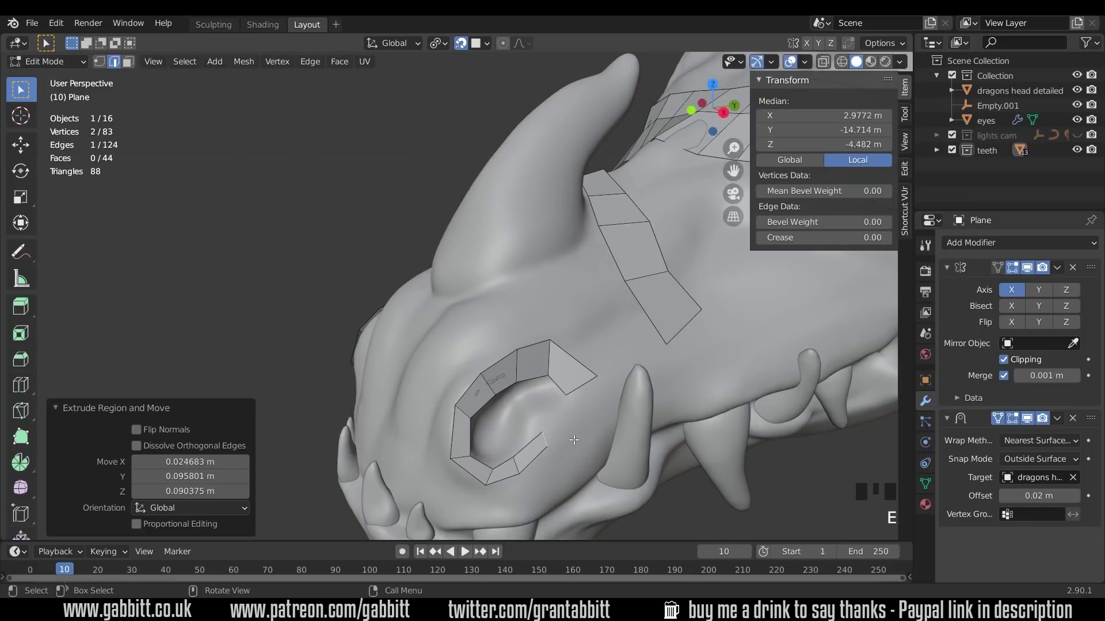
left_click(544, 441)
key("g")
left_click(534, 427)
left_click(578, 392)
key("e")
left_click(579, 382)
- Merge the inner and outer pairs of end vertices at center to close the nostril loop
scroll(576, 413, "up", 2)
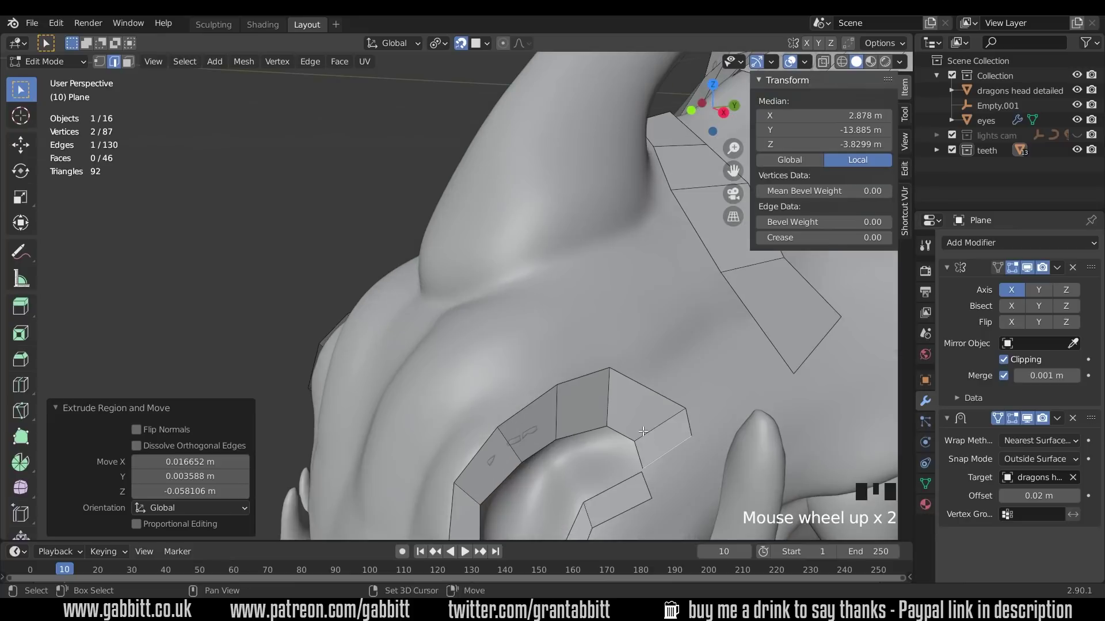
middle_click_drag(575, 413, 522, 264, "shift")
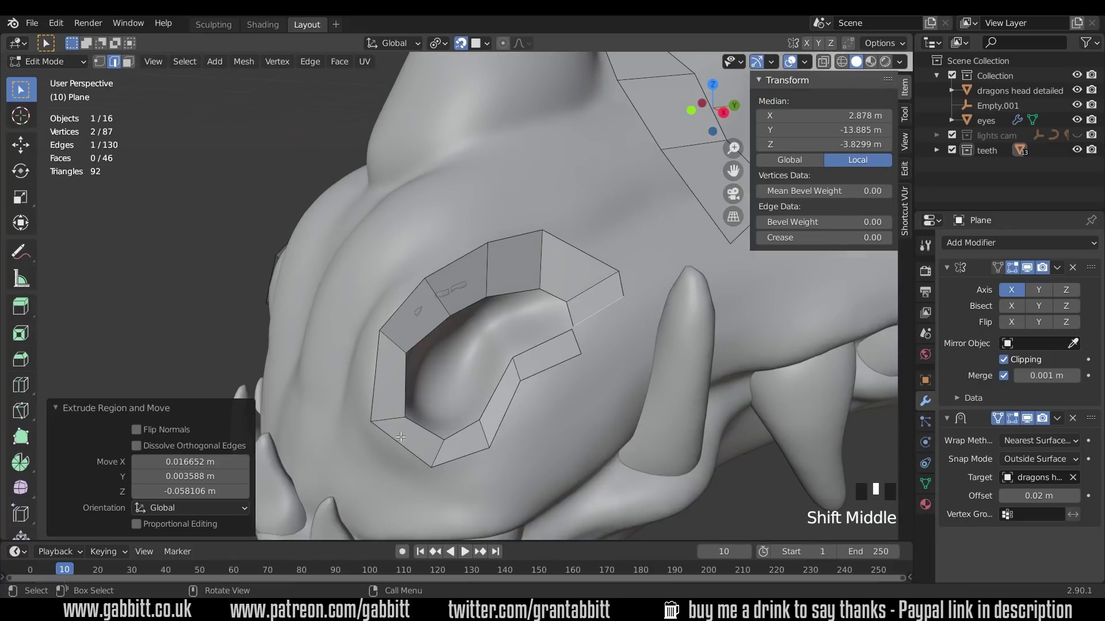
key("1")
left_click(573, 328)
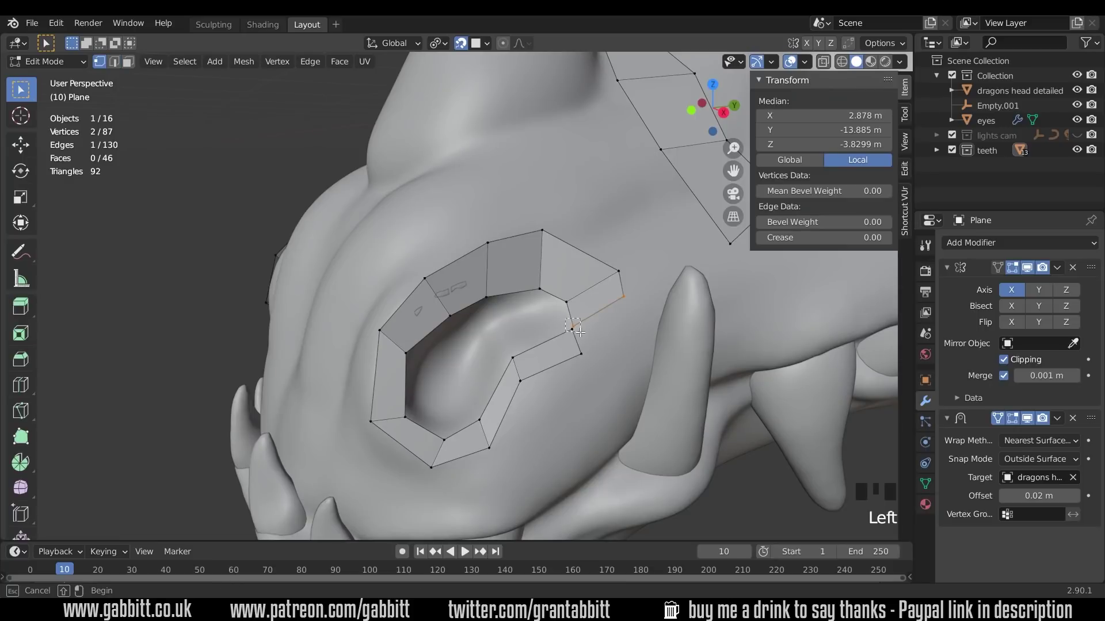
key("m")
left_click(609, 334)
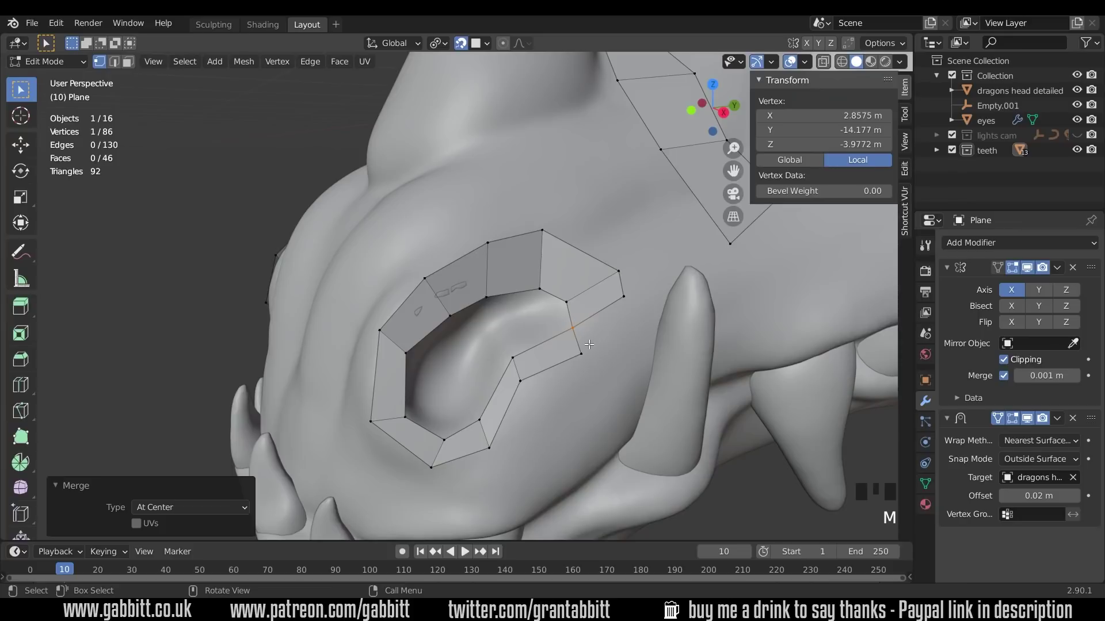
left_click(588, 348)
left_click(638, 305, "shift")
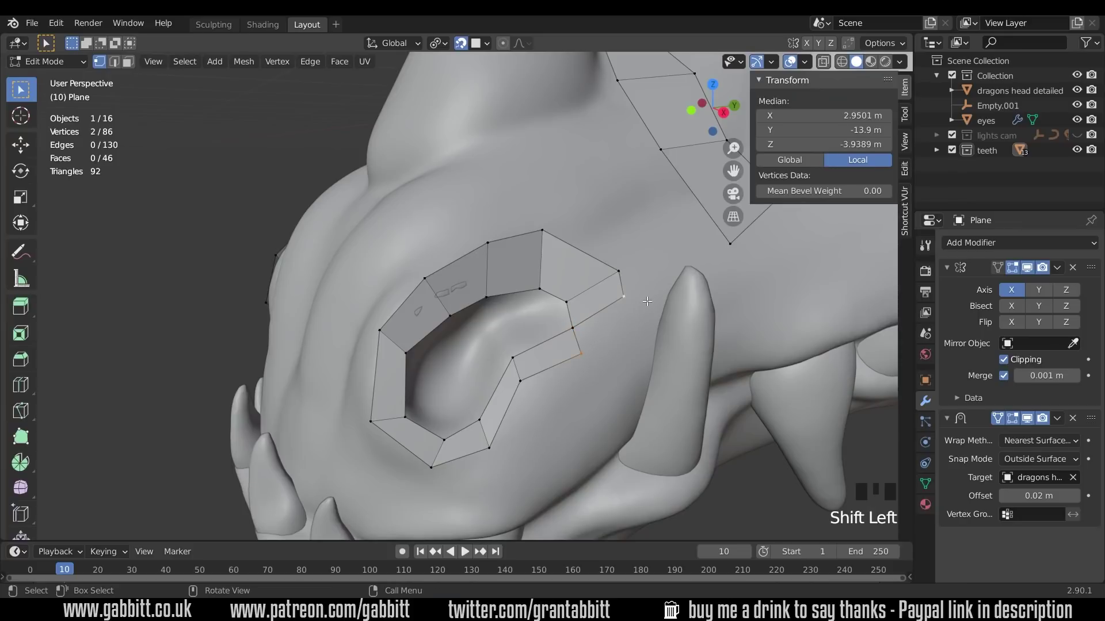
key("m")
left_click(644, 302)
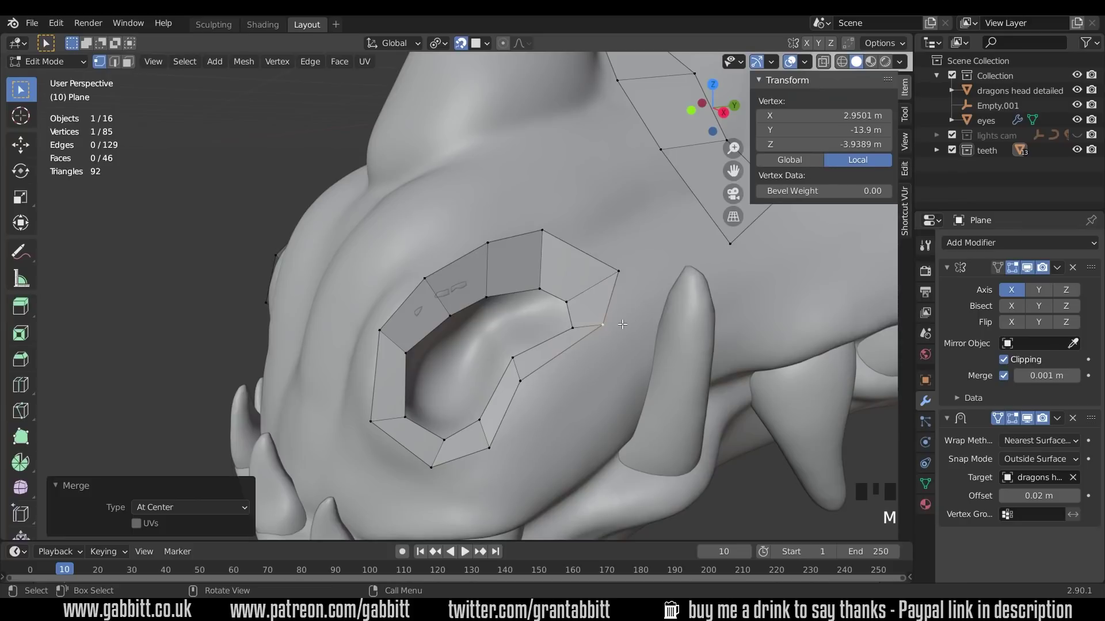
- Switch snapping to Vertex and try moving the nostril loop's outer rear corner vertex onto a neighbouring vertex
left_click(486, 43)
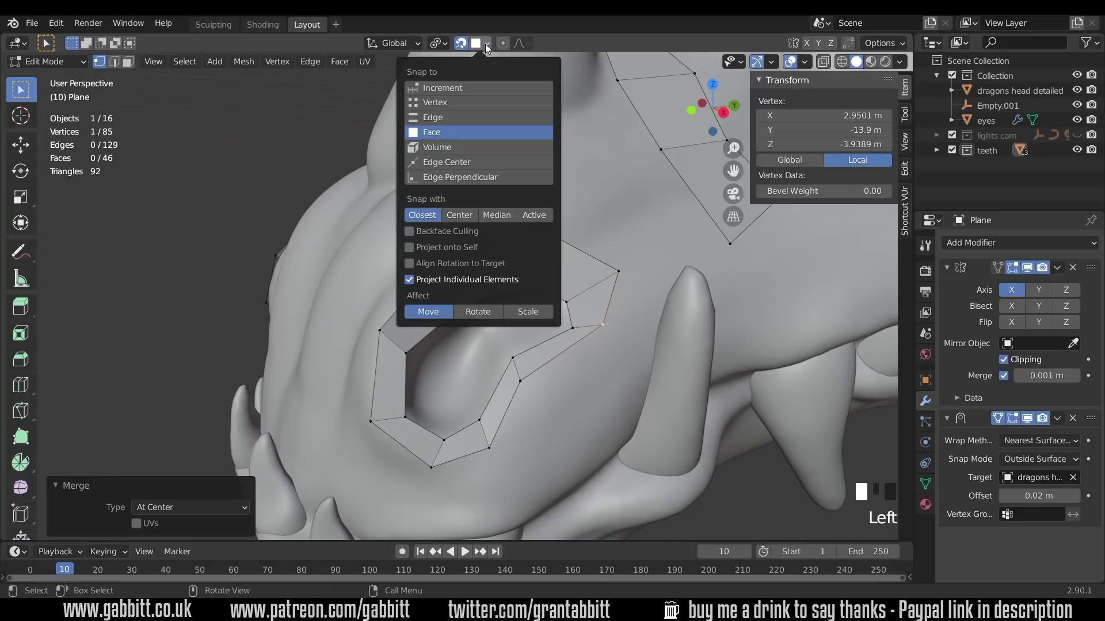
left_click(451, 102)
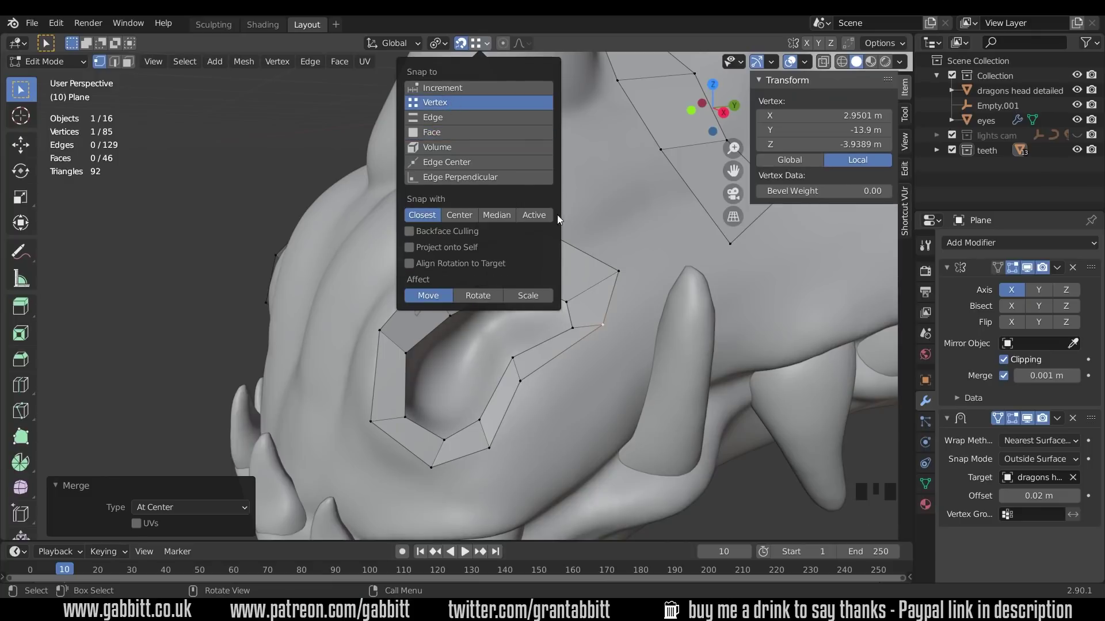
left_click(625, 274)
key("g")
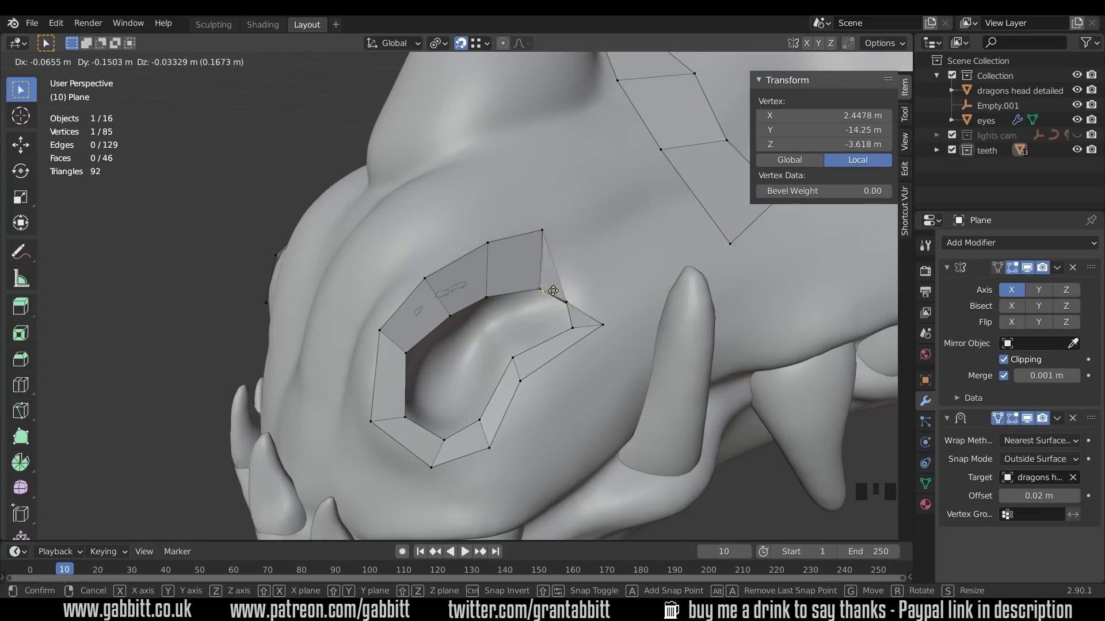
right_click(578, 301)
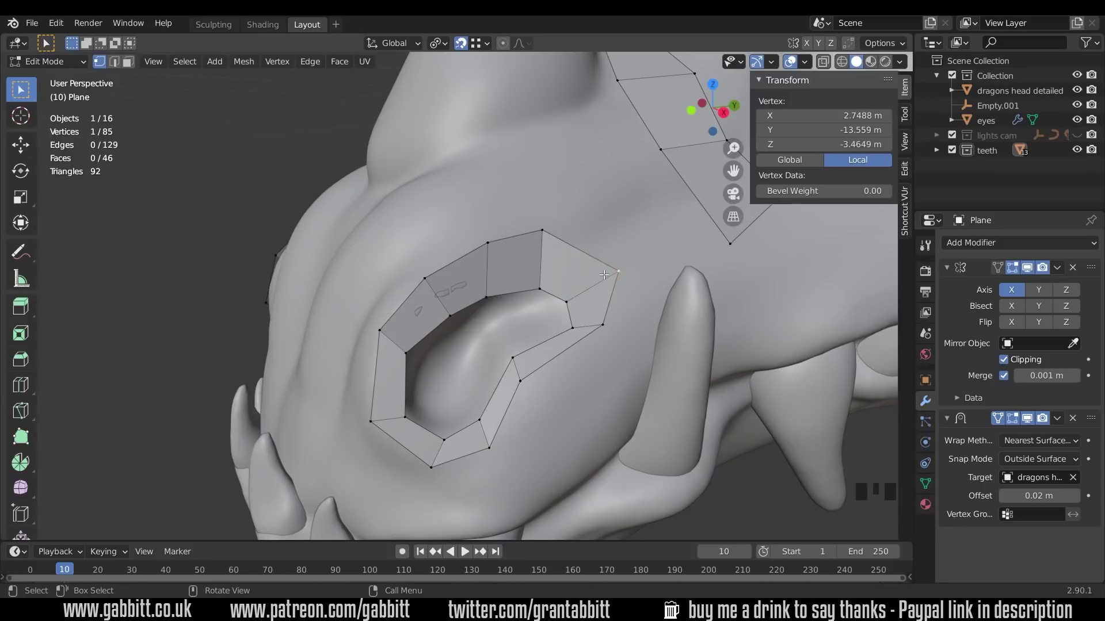
- Turn on Auto Merge Vertices and move the nostril loop's outer rear corner vertex onto the outer vertex below it
left_click(848, 44)
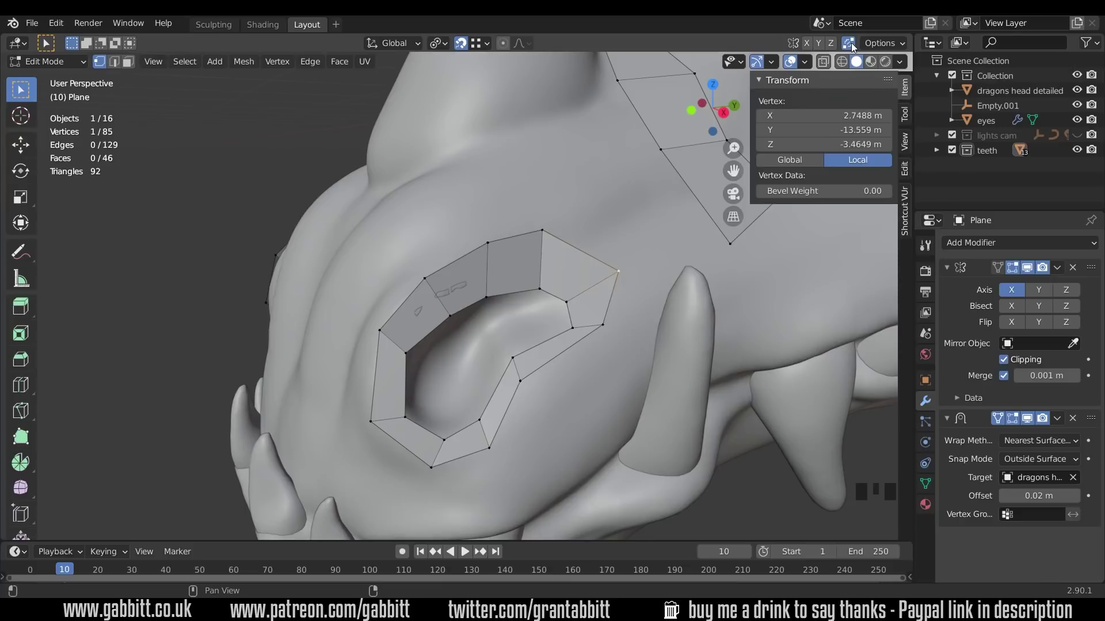
key("g")
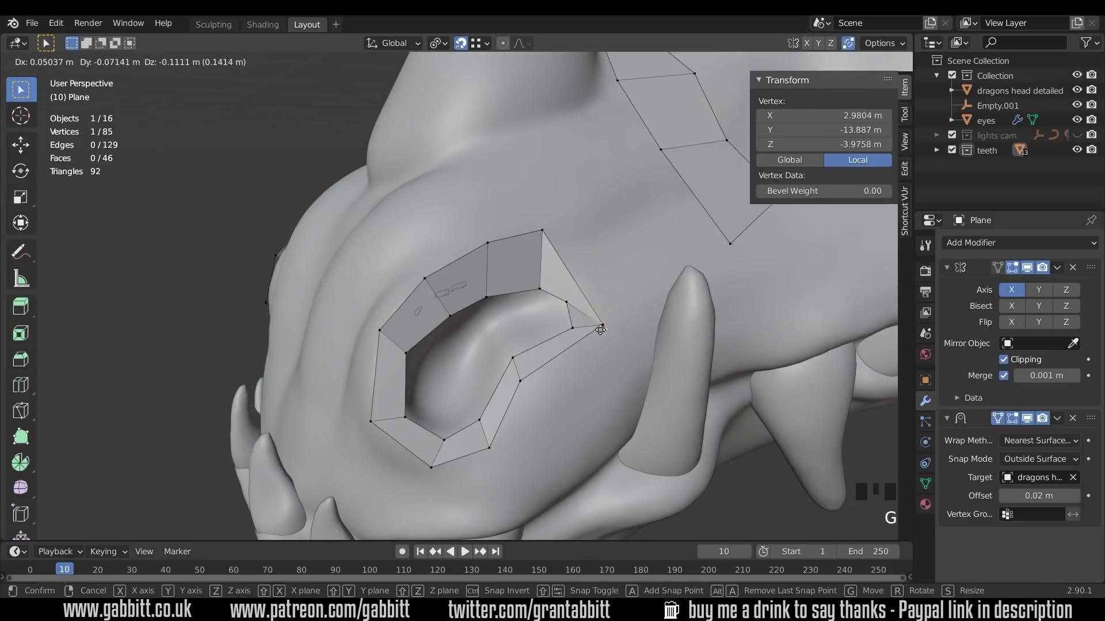
left_click(602, 326)
key("g")
left_click(602, 326)
- Snap the corner vertex exactly onto its neighbour again and test the merge by moving the joined vertex
middle_click_drag(625, 328, 578, 323)
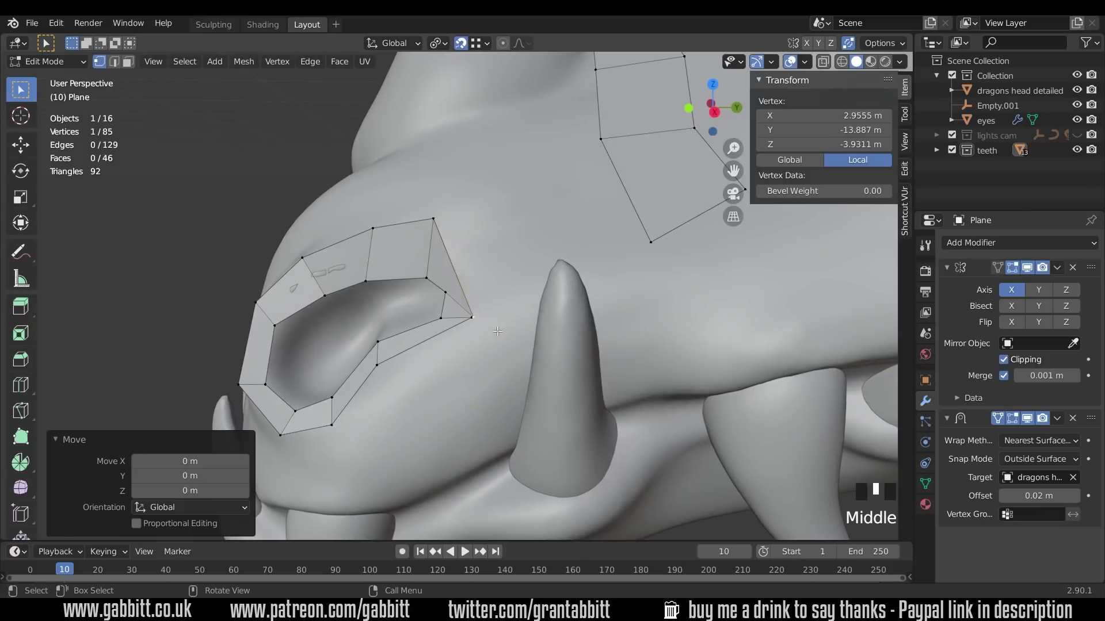
left_click(467, 317)
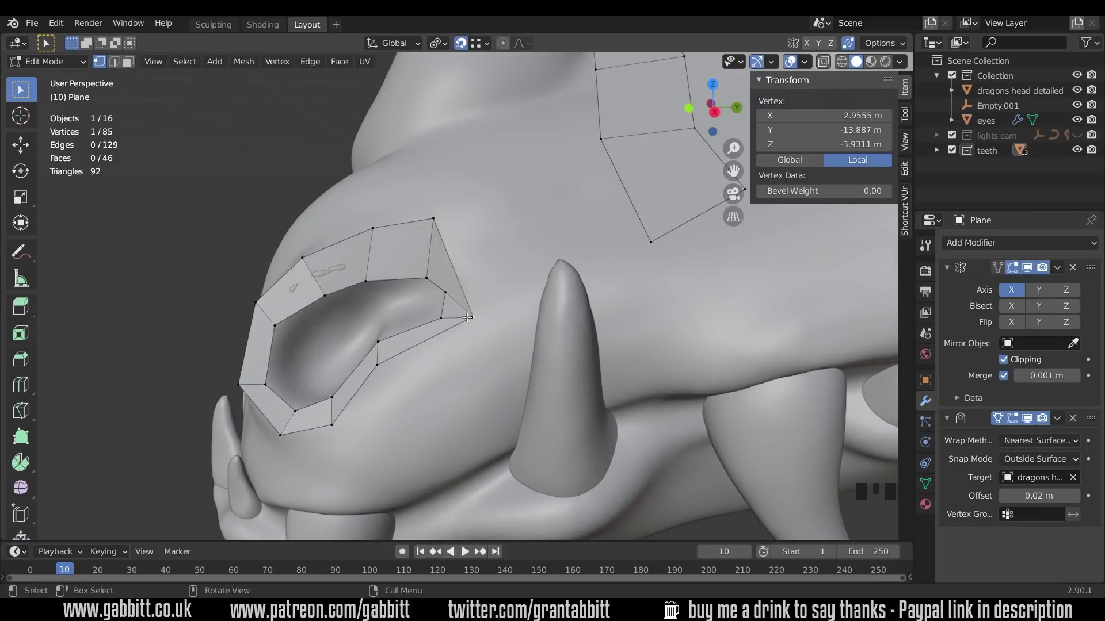
left_click(482, 44)
key("g")
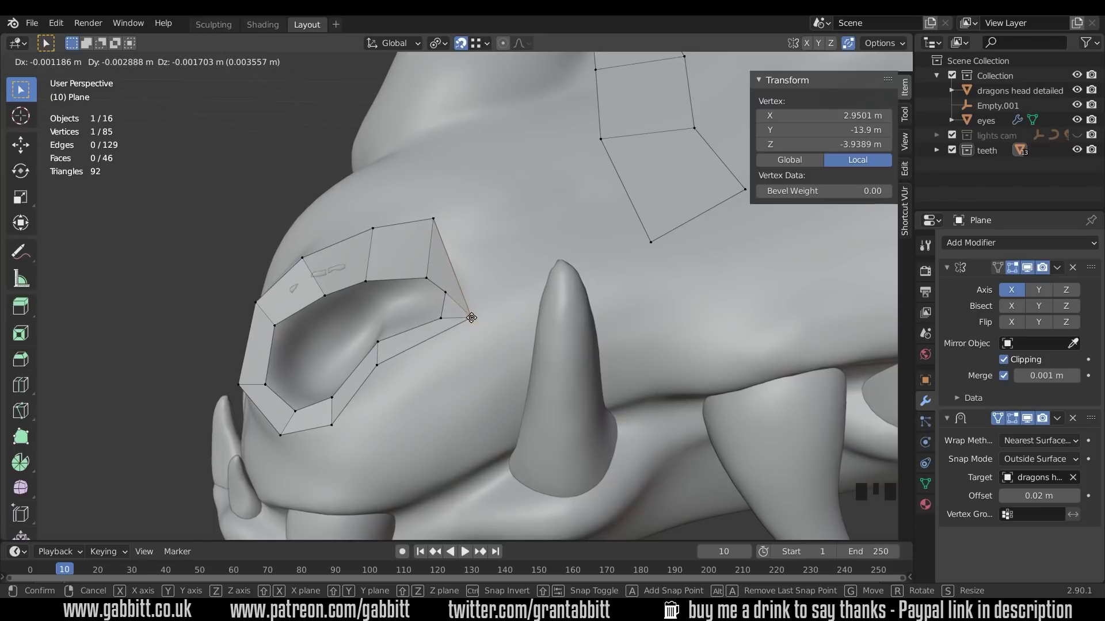
left_click(469, 316)
key("g")
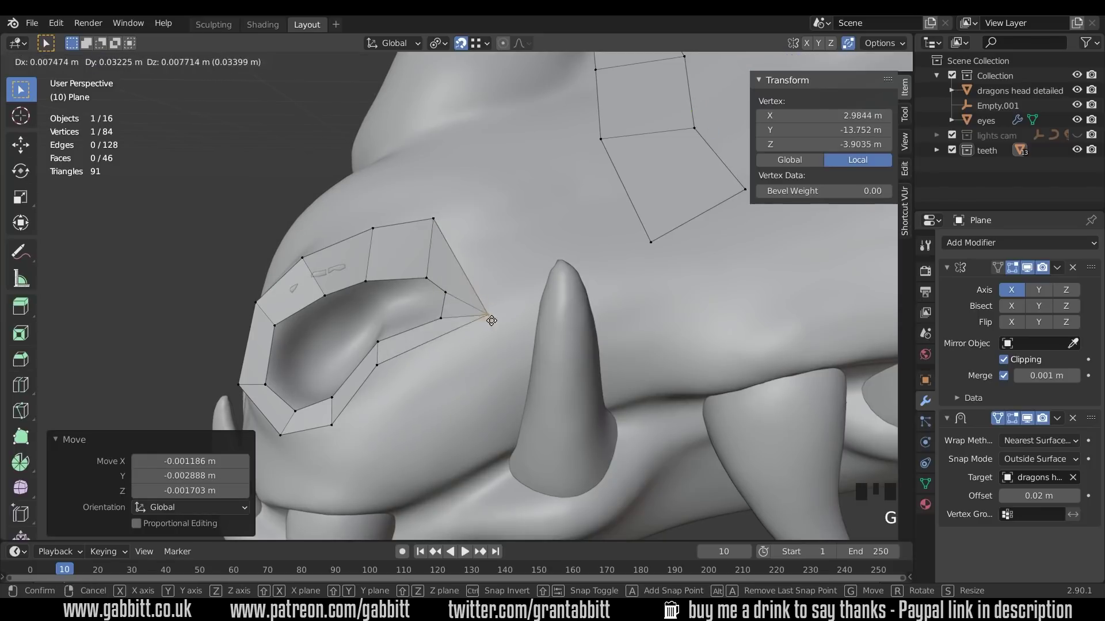
key("Escape")
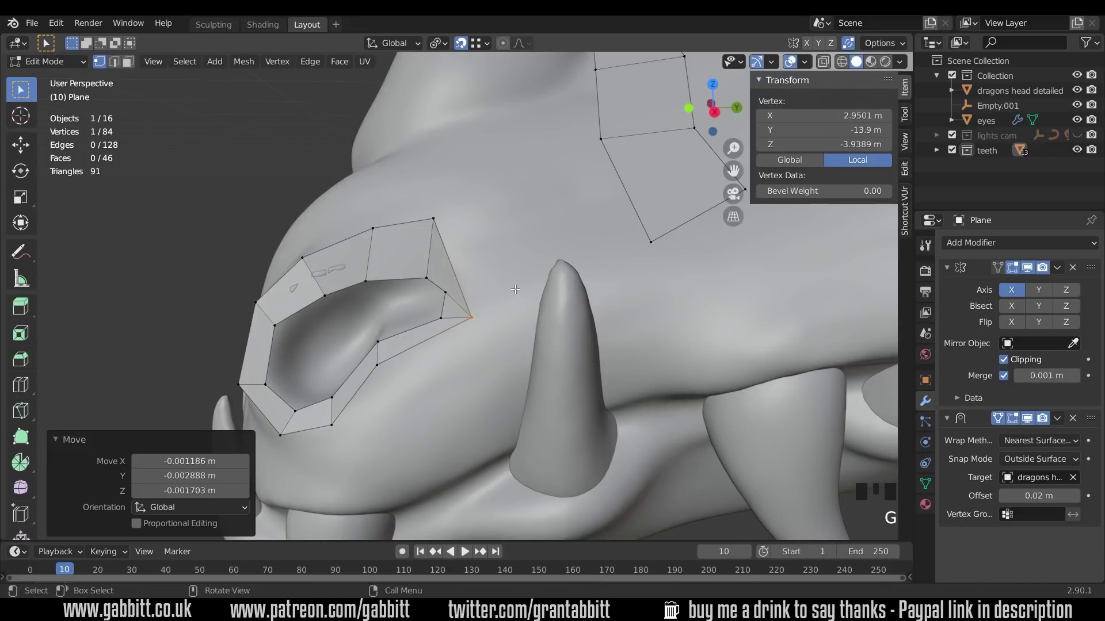
- Undo the test vertex merge and set snapping back to Face with Project onto Self
key("ctrl+z")
key("ctrl+z")
middle_click_drag(515, 289, 594, 47)
left_click(463, 46)
left_click(463, 44)
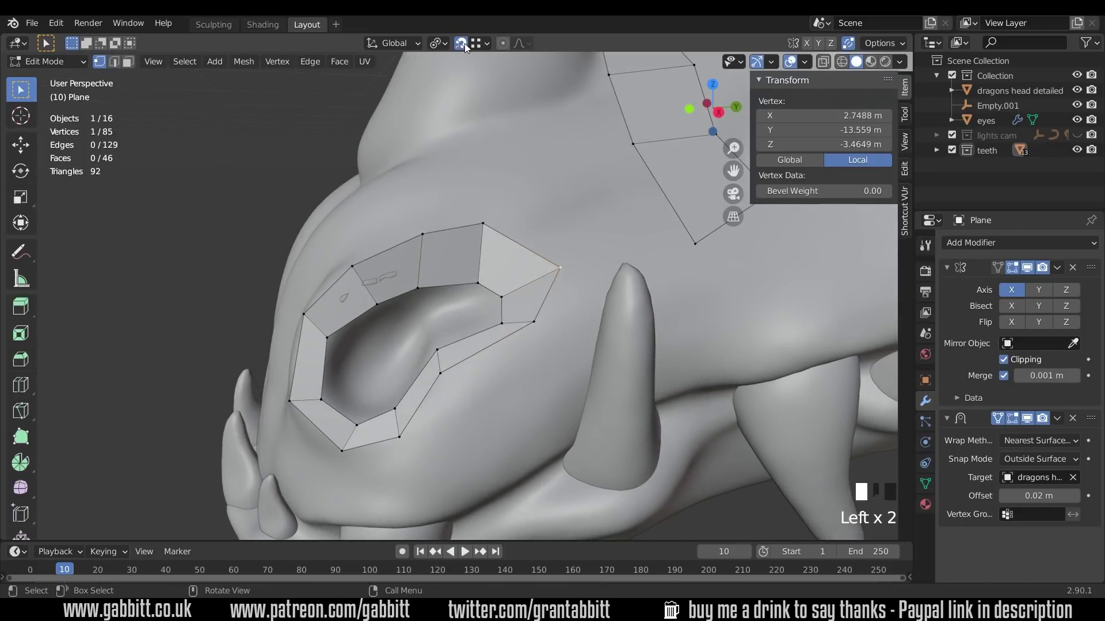
left_click(484, 45)
left_click(440, 132)
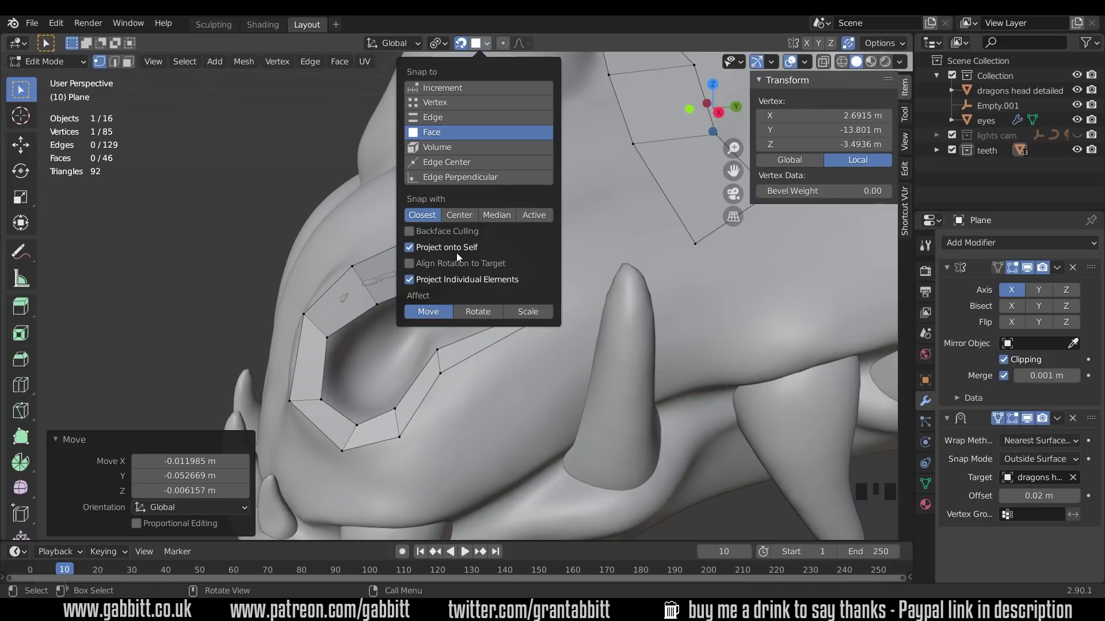
- Duplicate the face at the rear corner of the eye loops and place it on the side of the neck
scroll(535, 271, "down", 2)
middle_click_drag(535, 270, 546, 320, "shift")
middle_click_drag(747, 266, 600, 265, "shift")
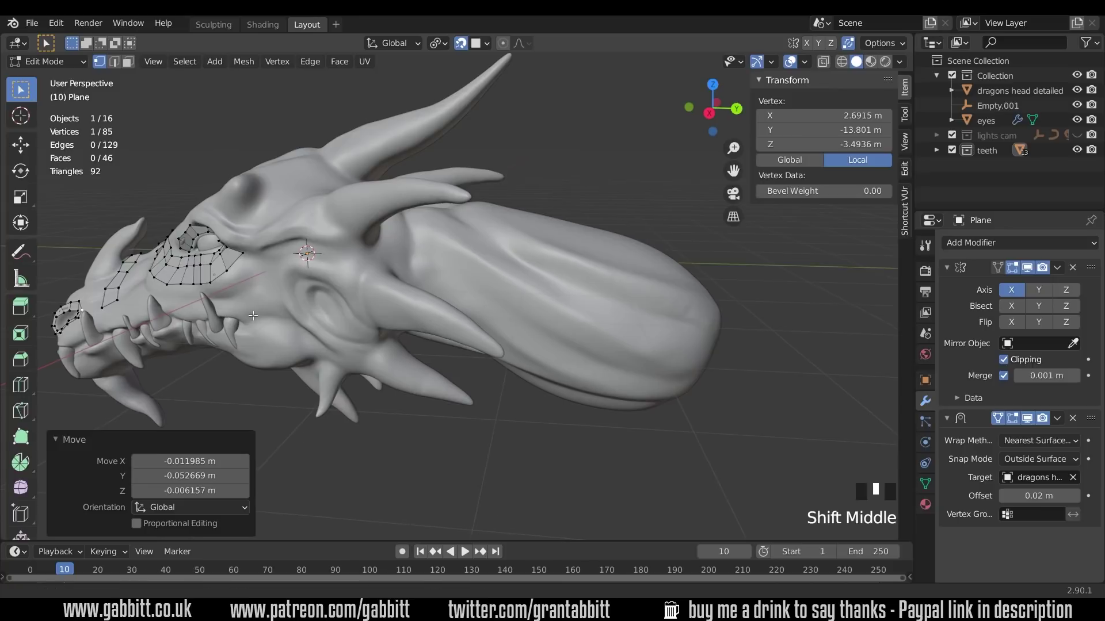
middle_click_drag(426, 326, 354, 322, "shift")
key("3")
left_click(333, 273)
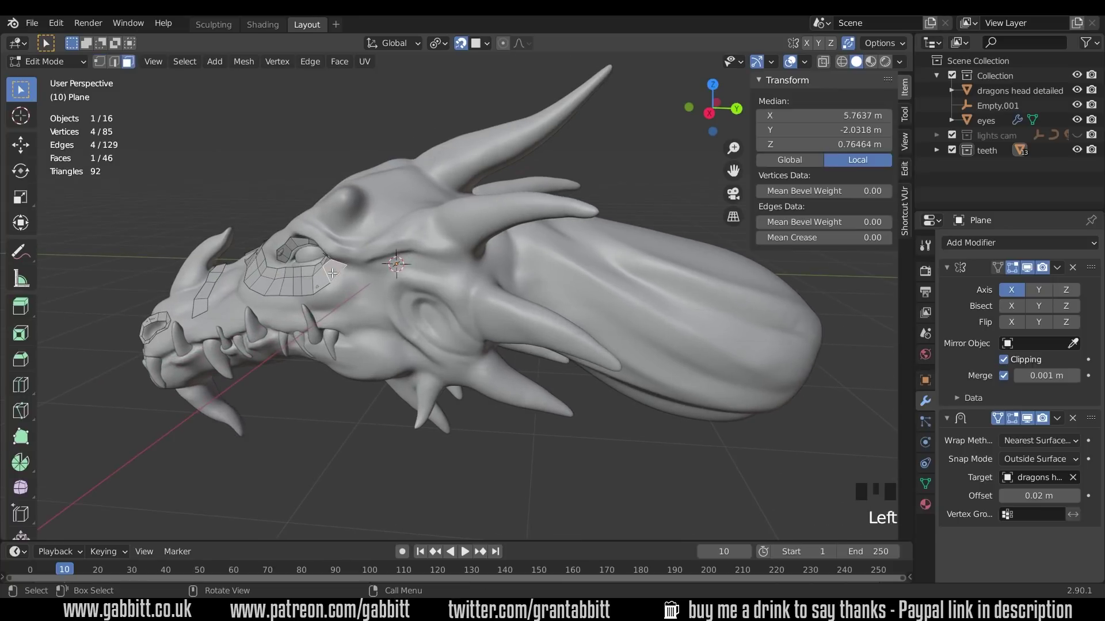
key("shift+d")
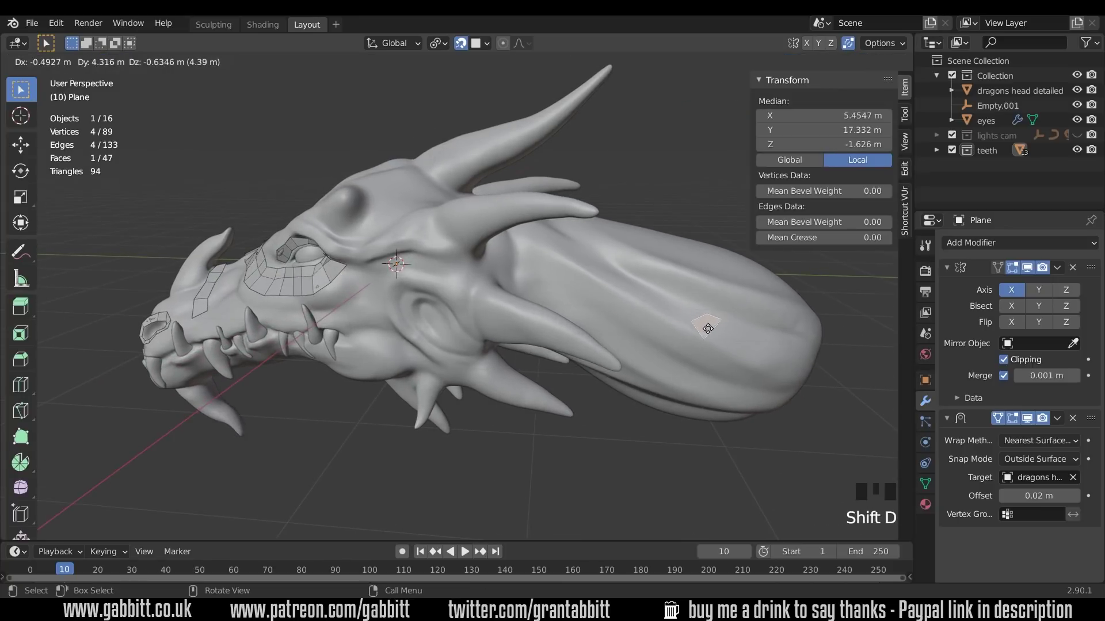
left_click(709, 329)
middle_click_drag(740, 341, 708, 331, "shift")
scroll(730, 334, "up", 3)
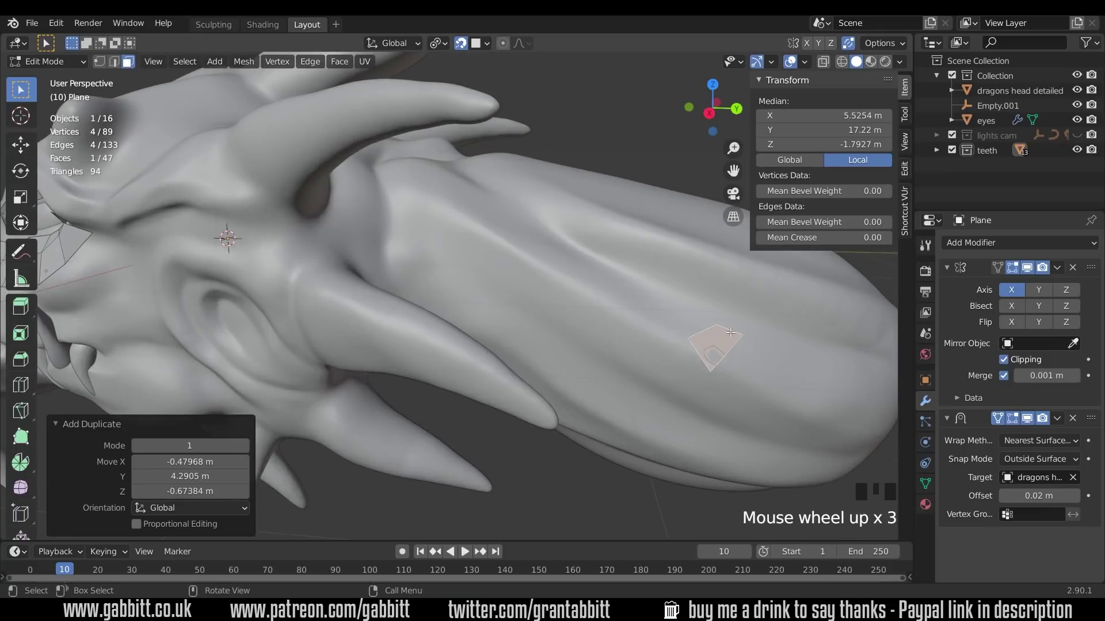
- Reshape the duplicated neck face into a rectangle by repositioning its corner vertices
left_click(723, 327)
key("1")
left_click(721, 371)
key("2")
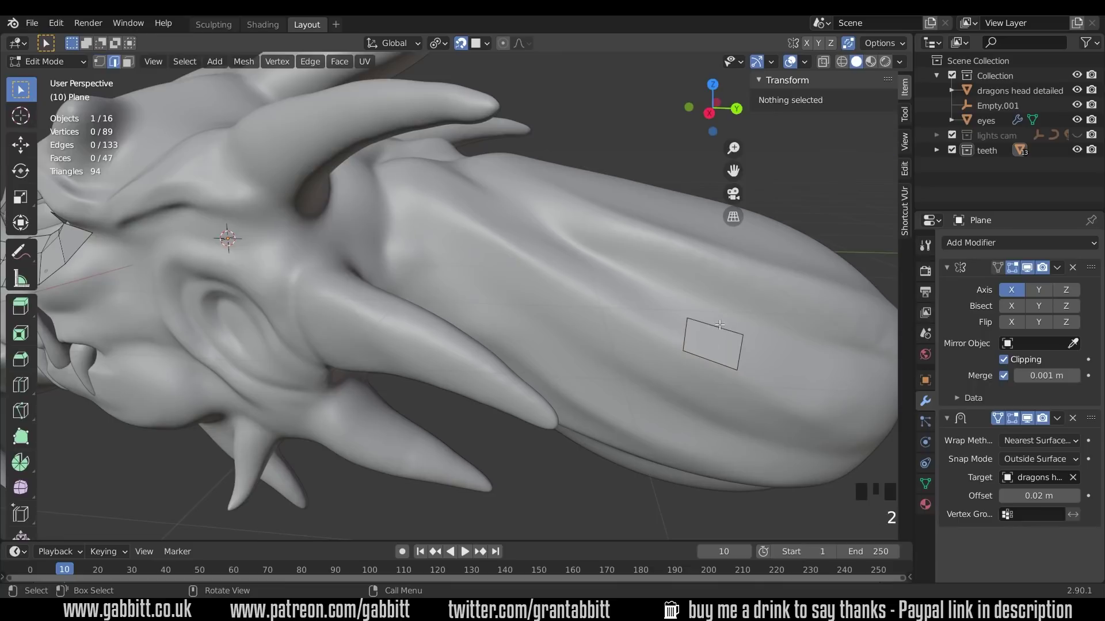
- Extrude the neck face's upper edge by three faces up the neck toward the centreline
left_click(724, 334)
middle_click_drag(724, 334, 709, 351)
key("e")
left_click(728, 326)
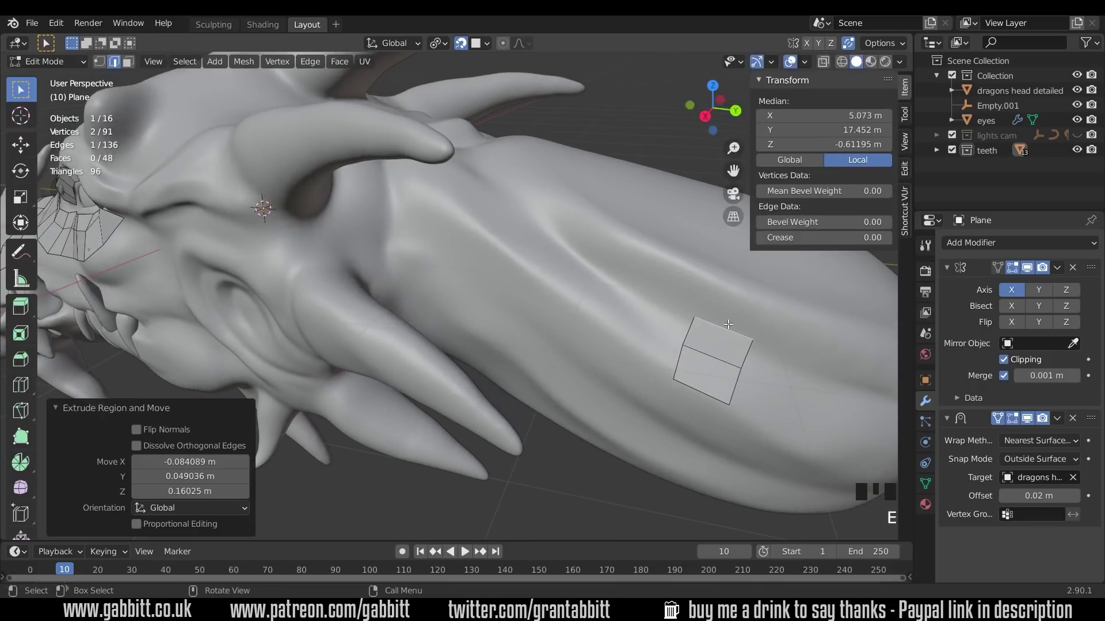
key("e")
left_click(743, 286)
key("e")
left_click(749, 253)
middle_click_drag(751, 287, 751, 287)
scroll(751, 286, "down", 4)
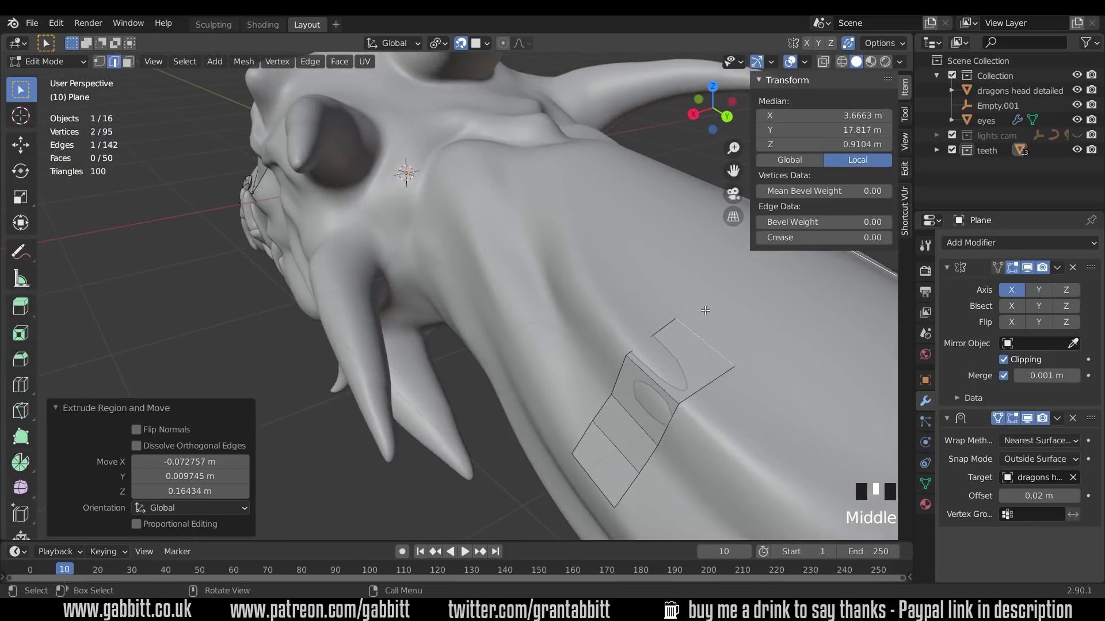
- Undo the neck strip's extrusions, the vertex edits and the duplicated neck face
middle_click_drag(588, 381, 652, 385)
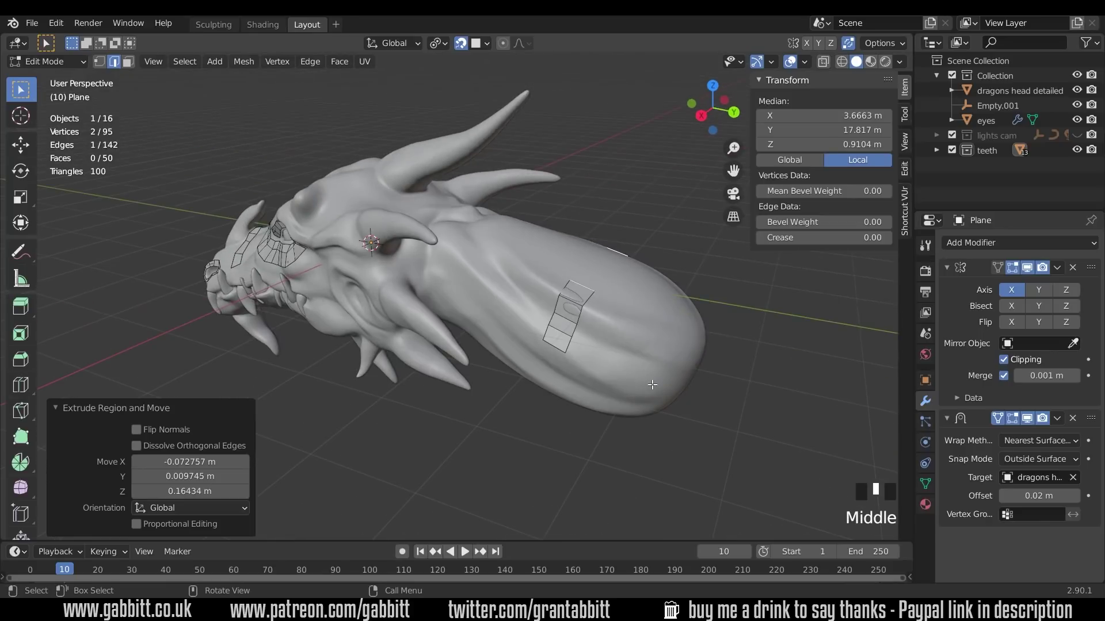
key("ctrl+z")
key("ctrl+z")
key("ctrl+z")
key("ctrl+z")
key("ctrl+z")
key("ctrl+z")
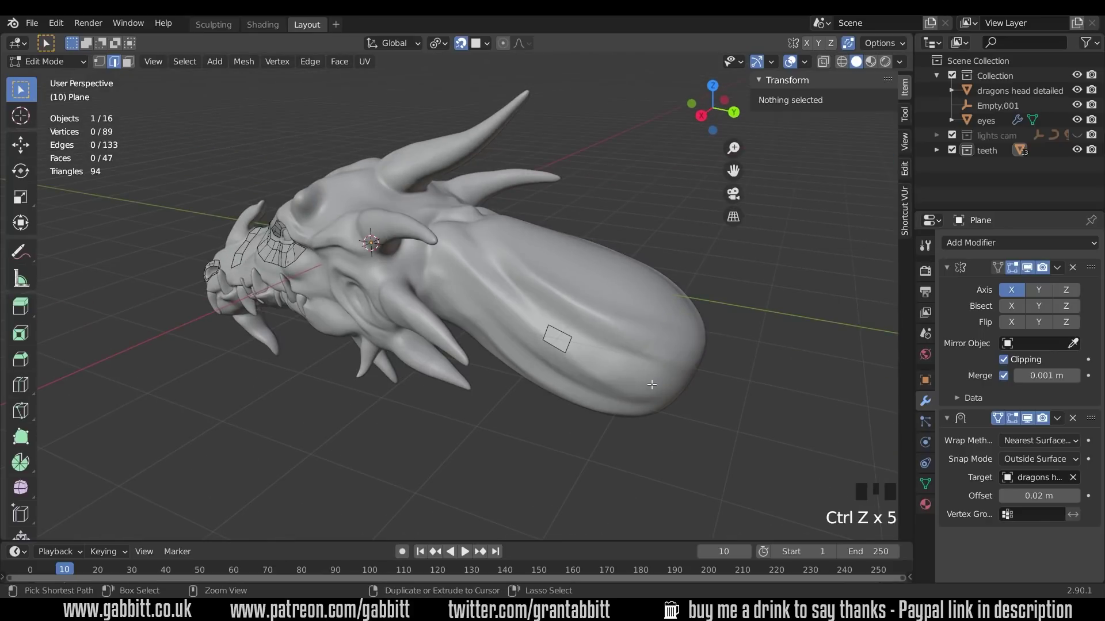
key("ctrl+z")
key("ctrl+z")
key("ctrl+z")
key("ctrl+z")
key("ctrl+z")
key("ctrl+z")
key("ctrl+z")
key("ctrl+z")
key("ctrl+z")
key("ctrl+z")
key("ctrl+z")
key("ctrl+z")
key("ctrl+z")
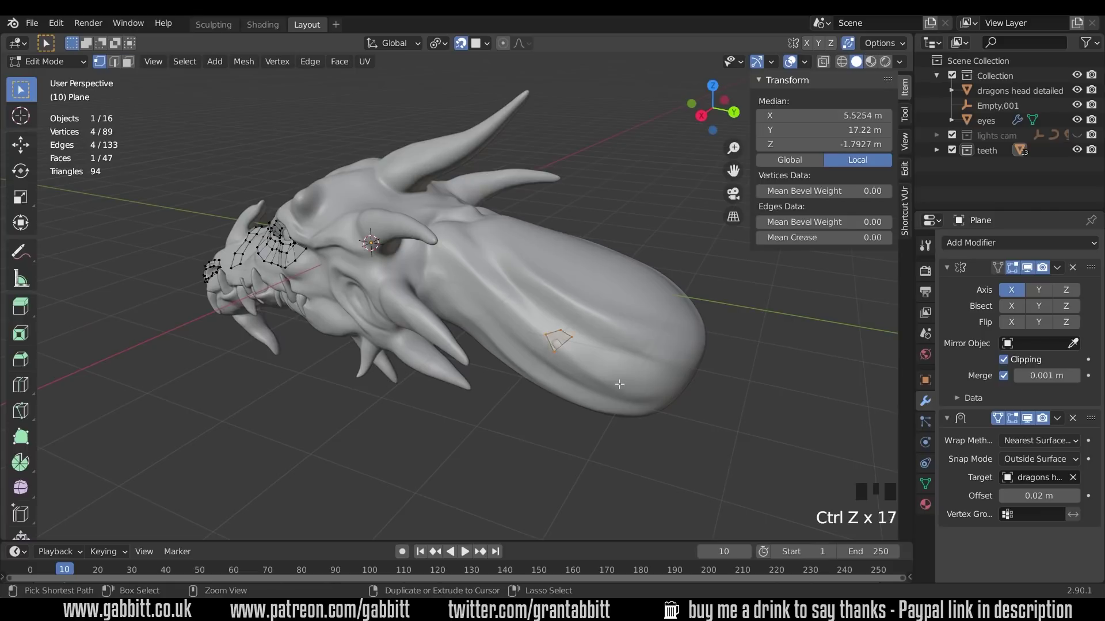
- Add a cylinder with 32 vertices, 1 m radius and 2 m depth to the retopology mesh
middle_click_drag(619, 384, 581, 287)
key("shift+a")
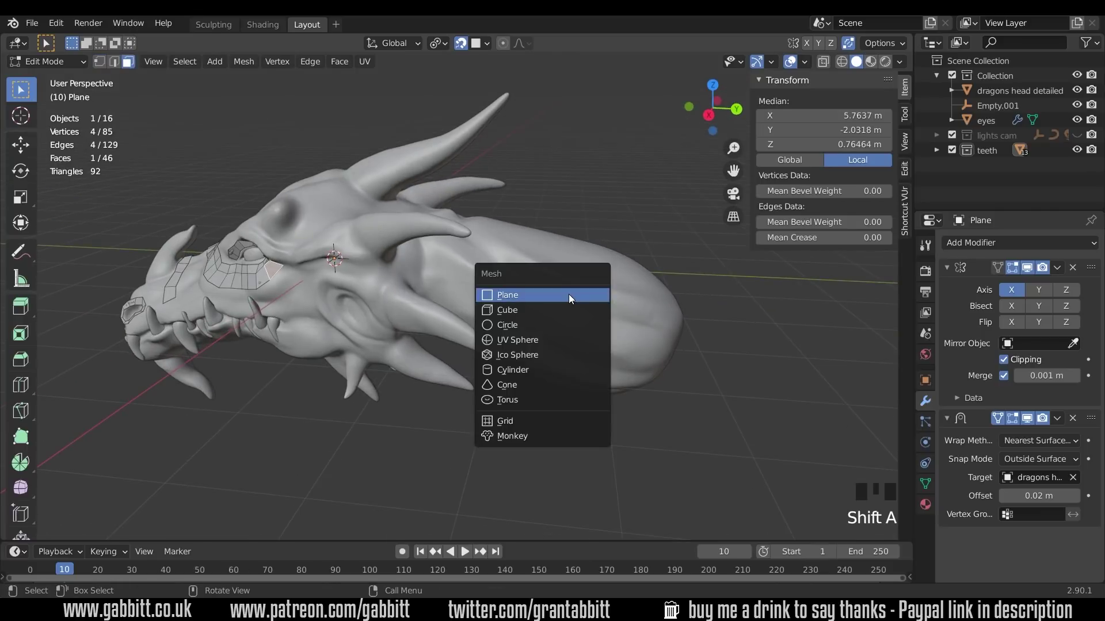
left_click(522, 371)
middle_click_drag(523, 371, 553, 358)
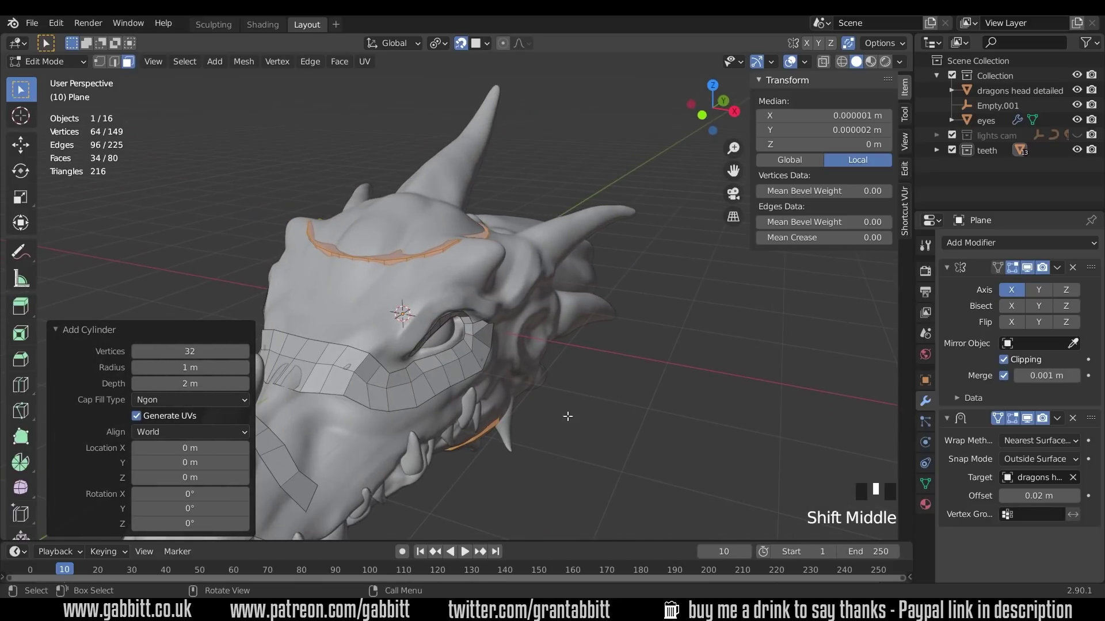
- Hide the Shrinkwrap and Mirror modifiers in the viewport and turn off snapping
middle_click_drag(567, 416, 661, 414)
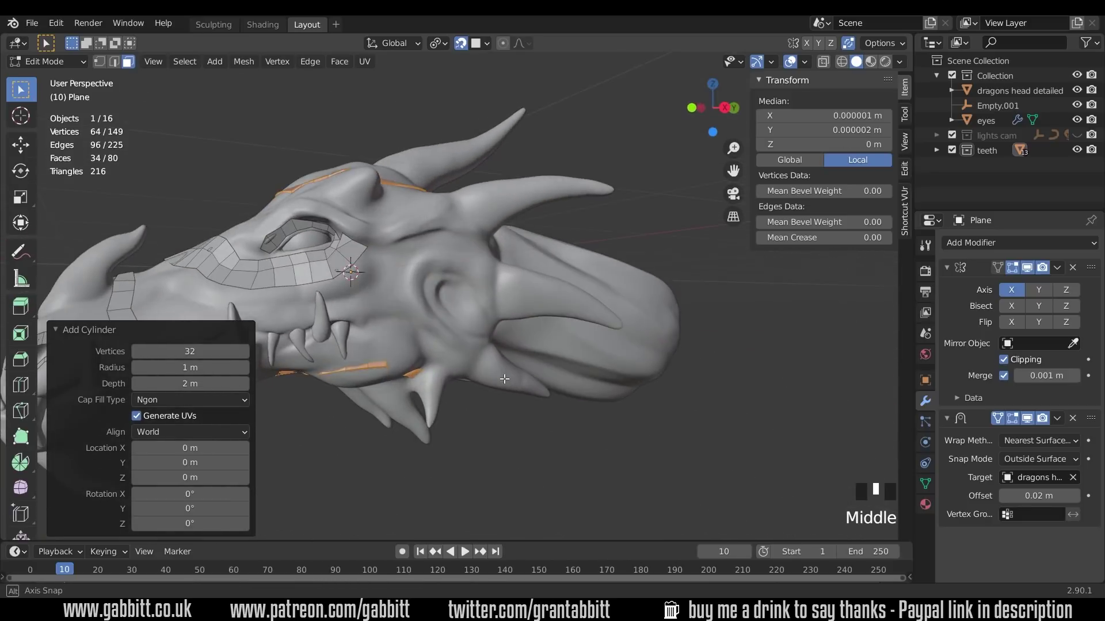
left_click(1026, 419)
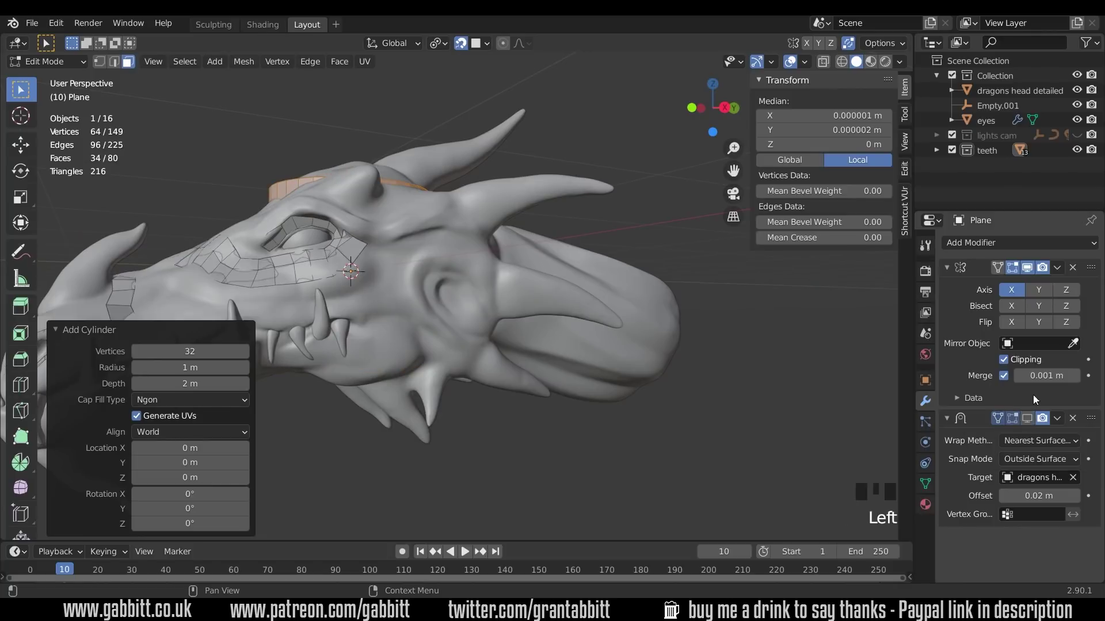
left_click(1028, 270)
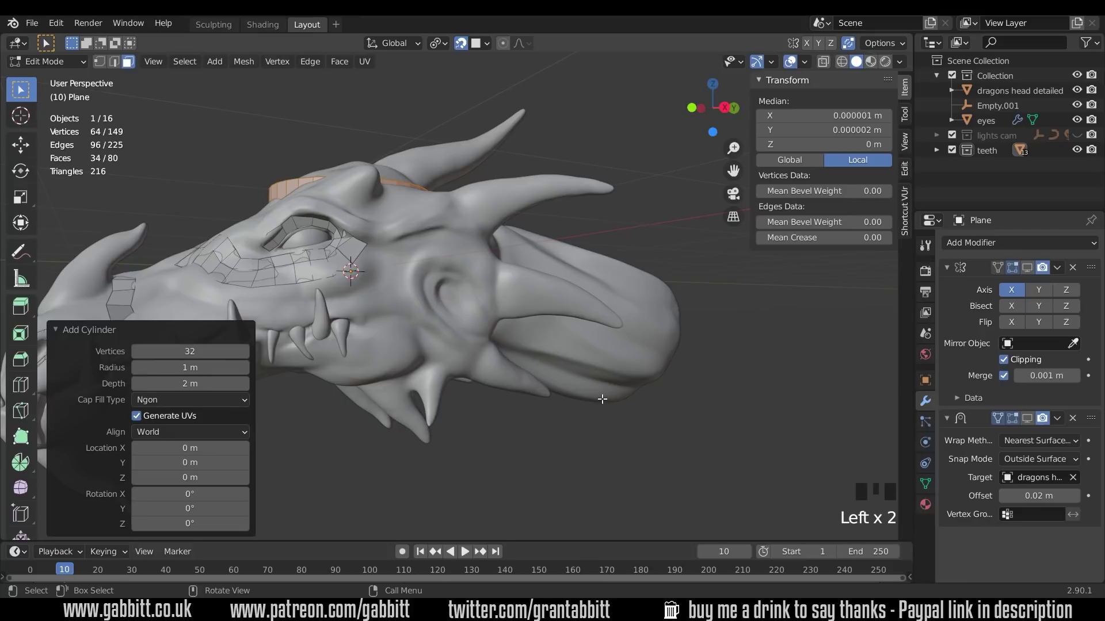
left_click(460, 43)
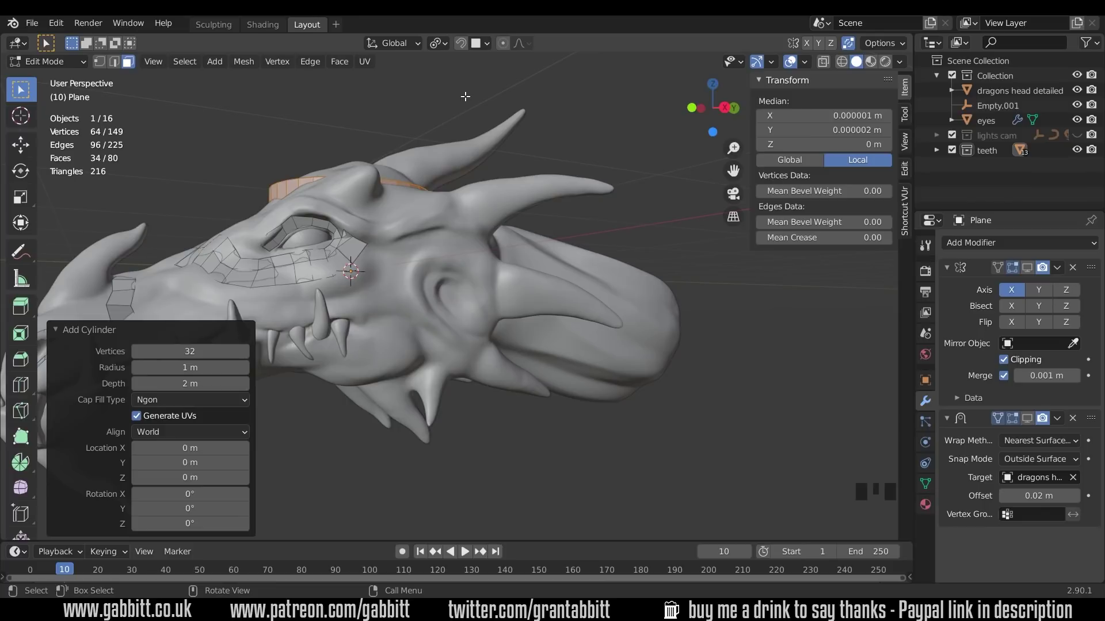
- Move the cylinder over the dragon's neck in top view and scale it up to about 1.72
middle_click_drag(344, 240, 383, 257)
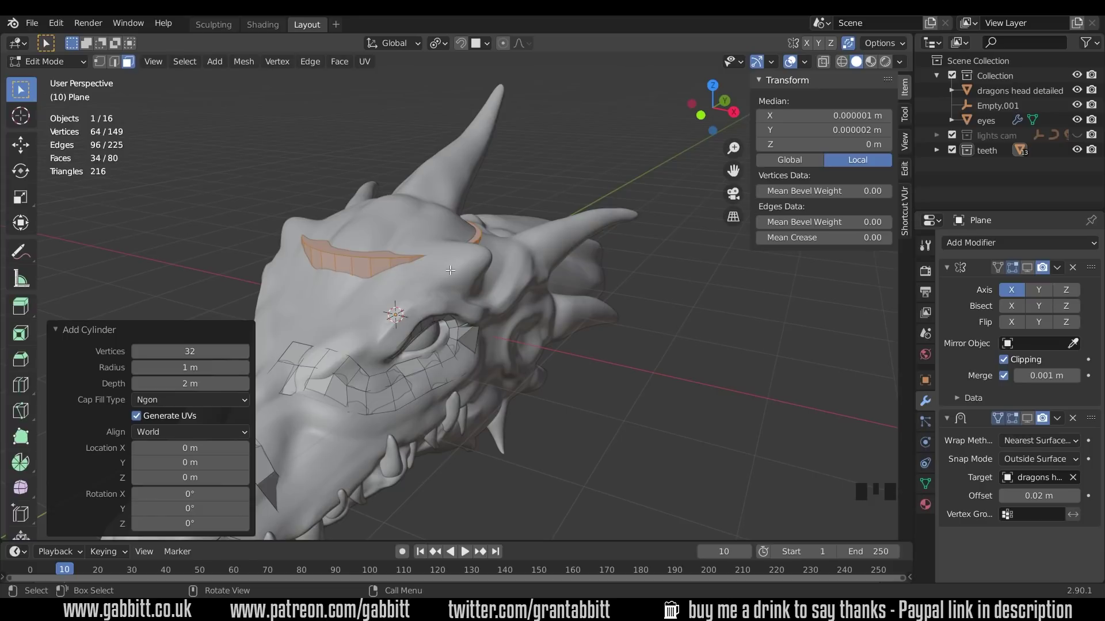
key("KP_7")
key("g")
left_click(493, 123)
key("s")
left_click(571, 150)
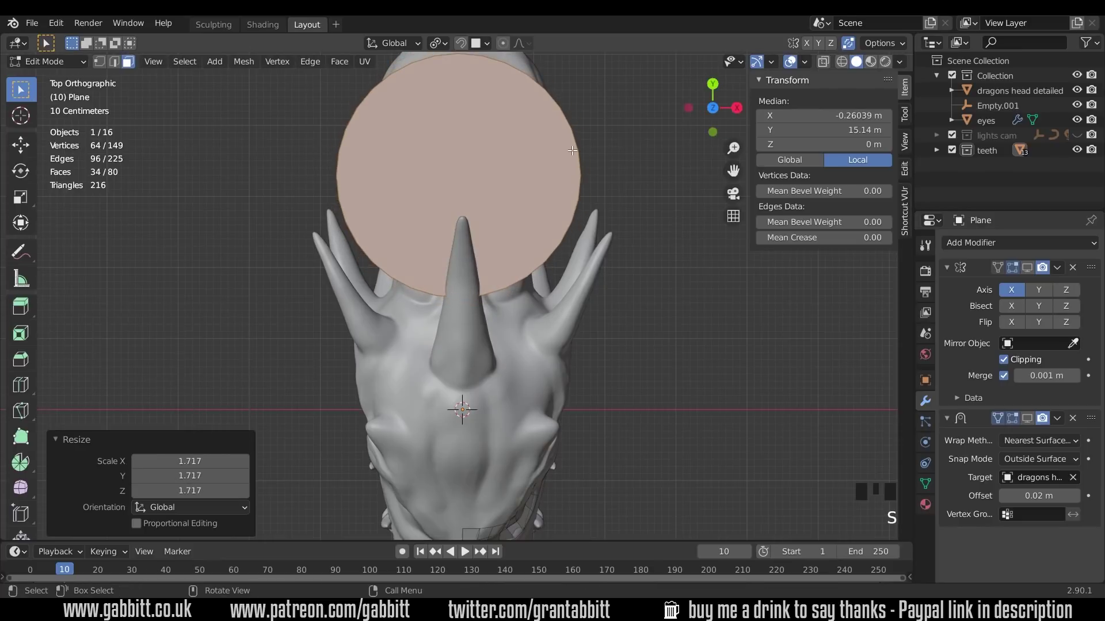
- Rotate the cylinder about -75° in side view and lower it about 0.58 m to align with the neck
key("KP_3")
key("r")
left_click(639, 141)
key("g")
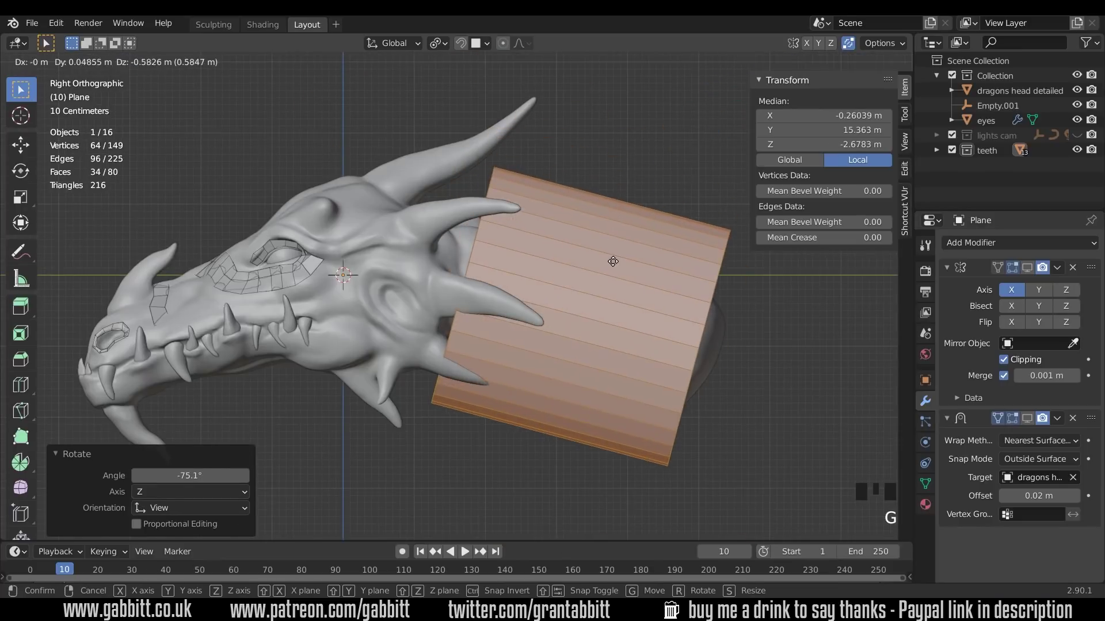
left_click(614, 260)
- Scale the cylinder down to about 0.82 so it surrounds the neck more closely
key("s")
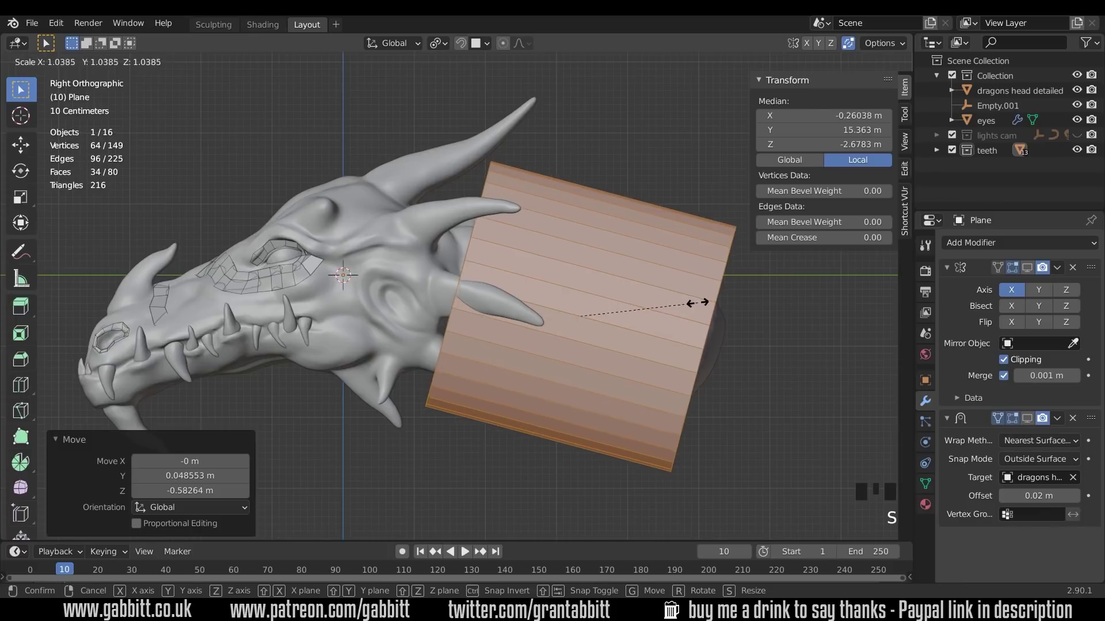
right_click(700, 311)
key("s")
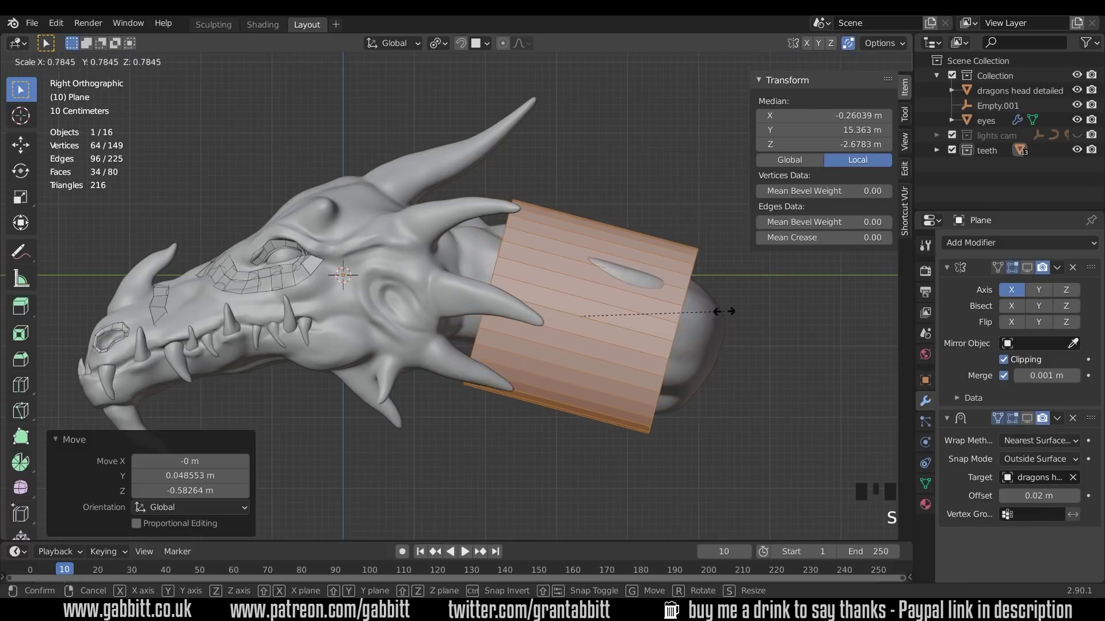
left_click(716, 310)
- Delete the cylinder's rear and front cap faces, leaving an open tube around the neck
middle_click_drag(716, 311, 395, 368)
middle_click_drag(458, 350, 533, 365)
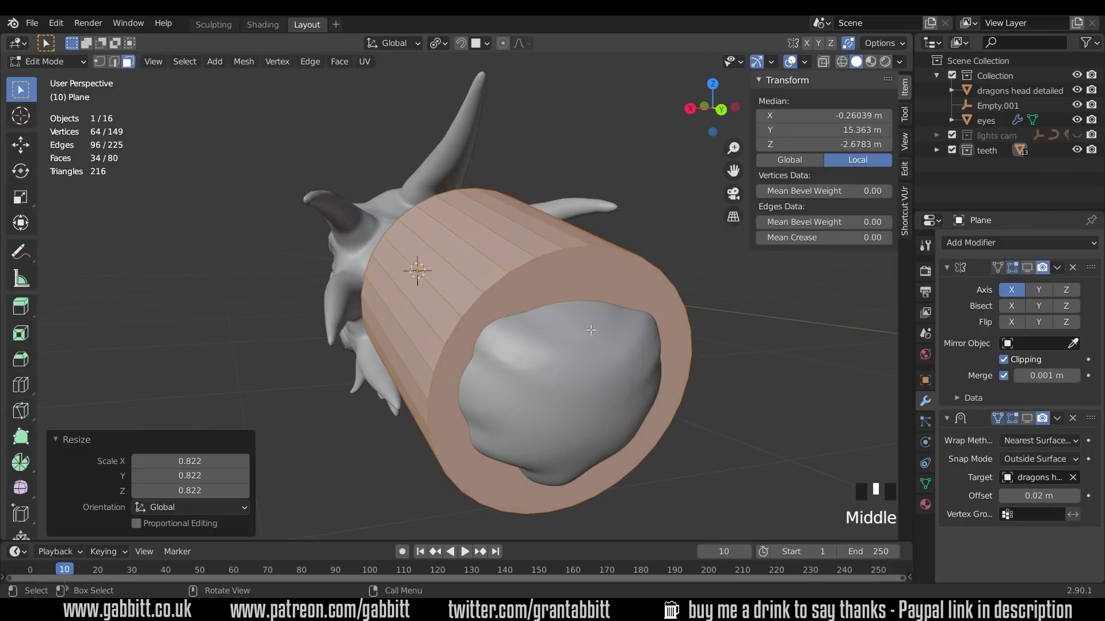
left_click(559, 289)
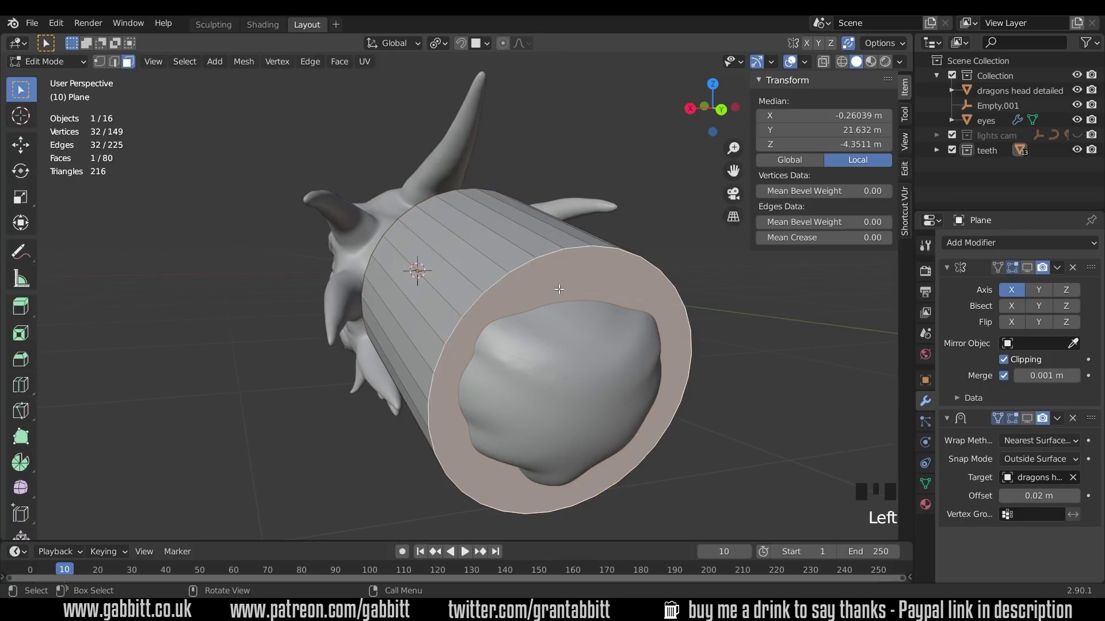
key("Delete")
left_click(500, 290)
middle_click_drag(499, 290, 622, 414)
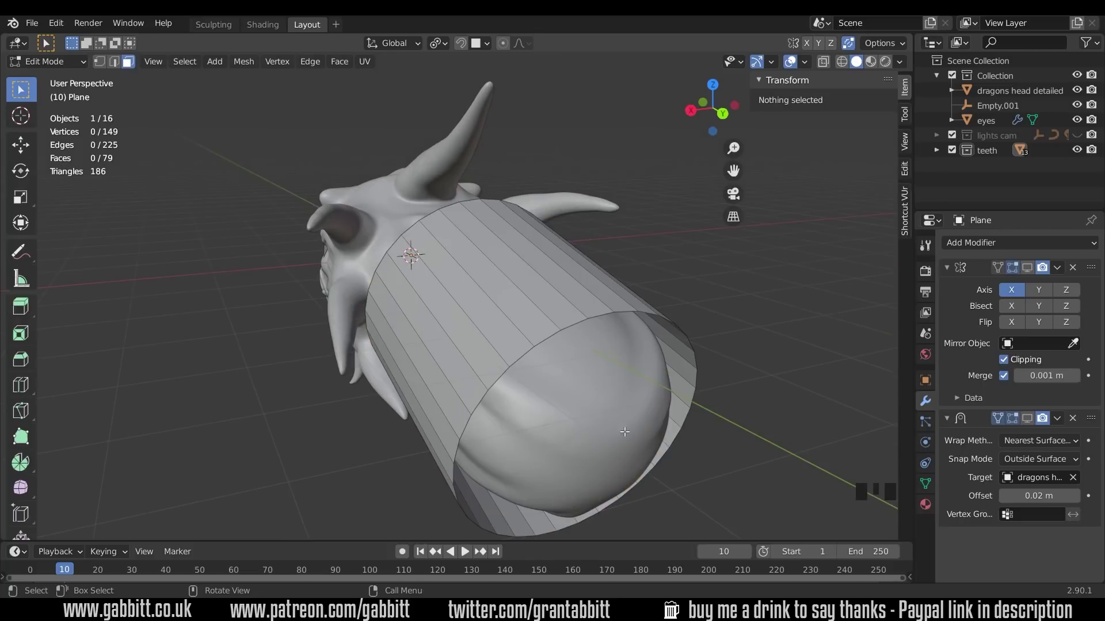
middle_click_drag(552, 396, 690, 356)
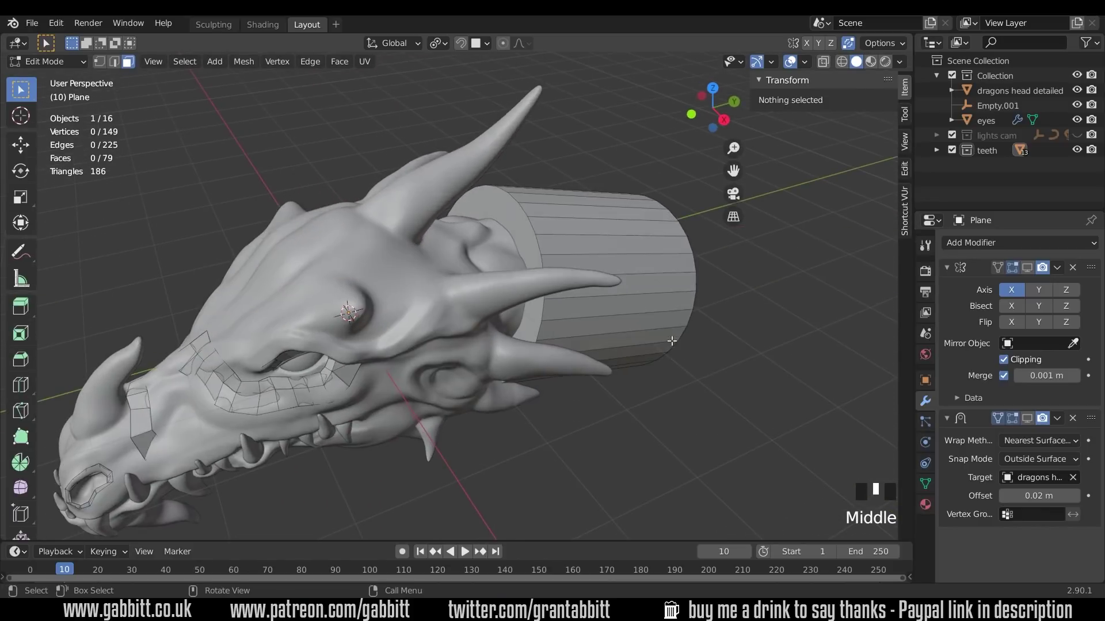
left_click(524, 228)
key("Delete")
left_click(578, 260)
key("ctrl+r")
middle_click_drag(578, 260, 676, 320)
scroll(618, 312, "up", 6)
left_click(618, 312)
right_click(619, 311)
key("ctrl+z")
- Add 11 evenly spaced loop cuts around the open cylinder
key("ctrl+r")
scroll(677, 320, "up", 10)
left_click(678, 321)
right_click(684, 332)
middle_click_drag(750, 391, 631, 379)
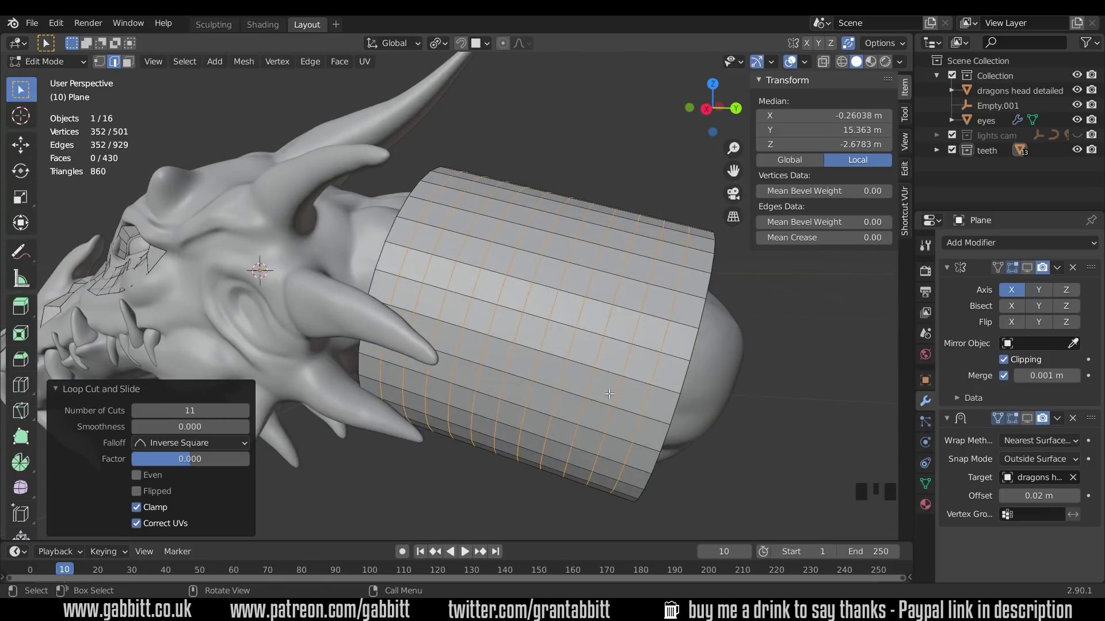
- Select an edge on the cylinder's side near its rear opening and enable proportional editing
middle_click_drag(787, 343, 613, 331)
middle_click_drag(411, 360, 469, 314)
left_click(405, 310)
left_click(503, 44)
- Try to move the selected rear edge inward with a proportional size of about 0.75
key("g")
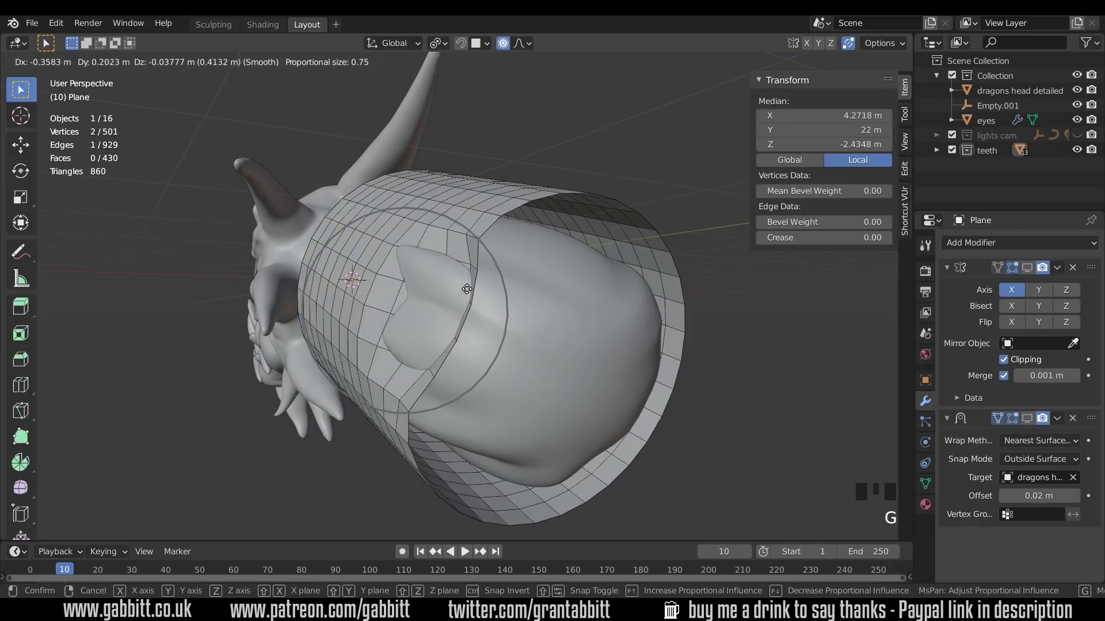
left_click(468, 290)
middle_click_drag(412, 306, 517, 333)
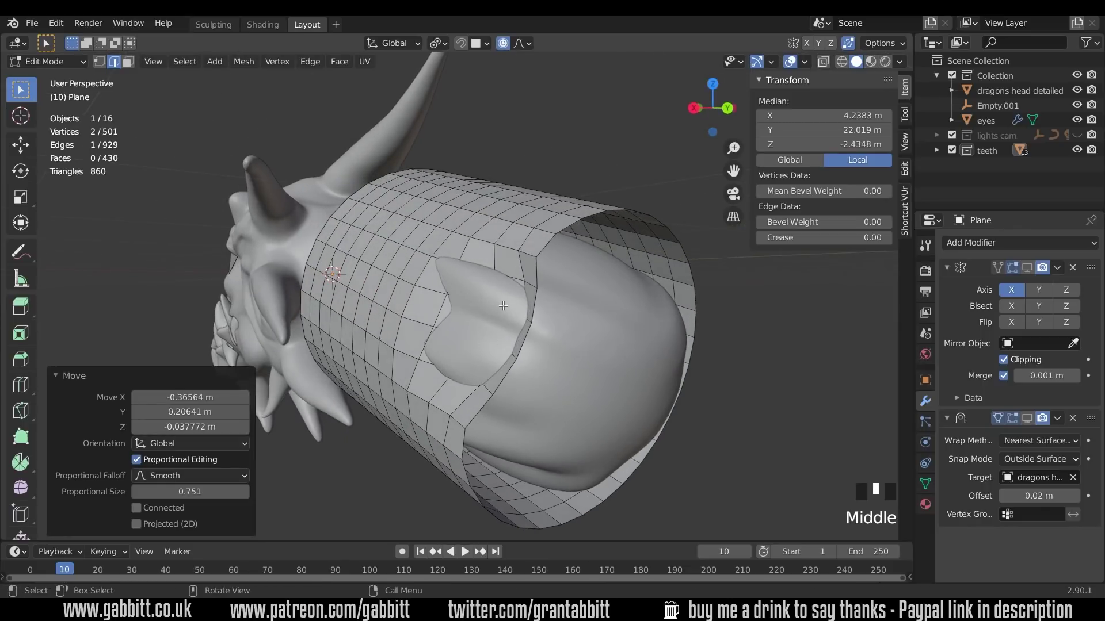
key("ctrl+z")
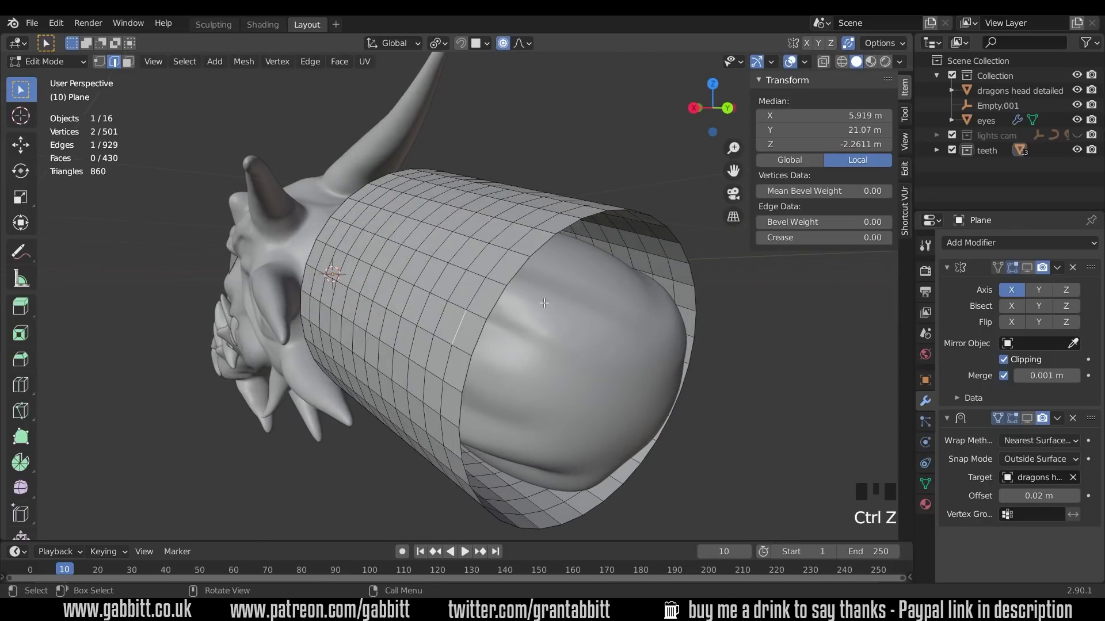
- Preview the shrinkwrap fit and move a lower side edge of the cylinder's front rim with proportional editing
left_click(1028, 420)
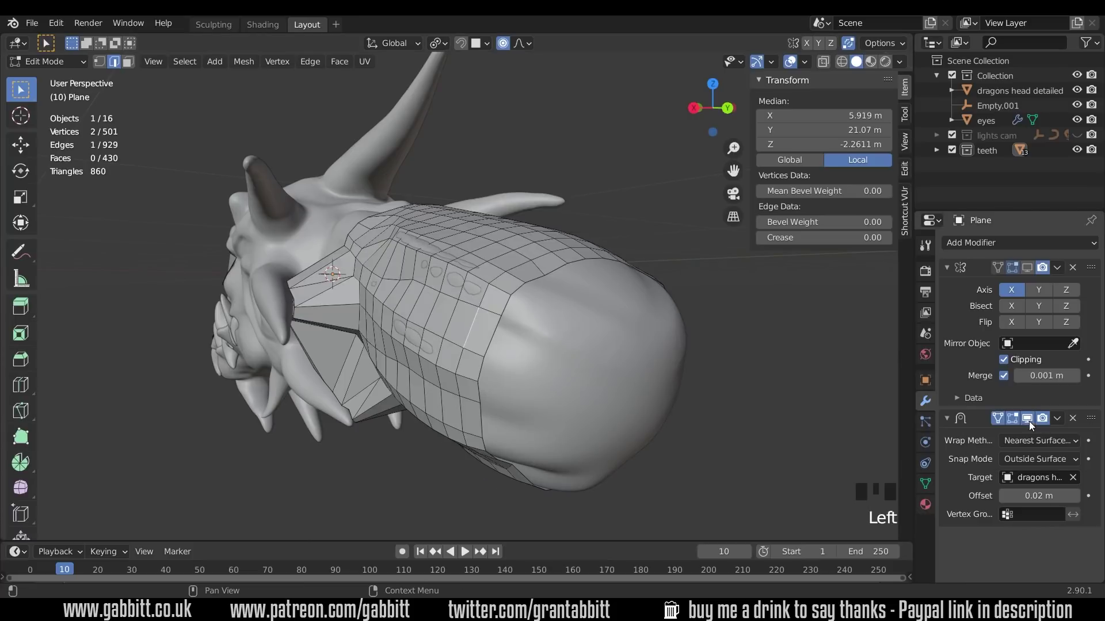
middle_click_drag(583, 416, 563, 370)
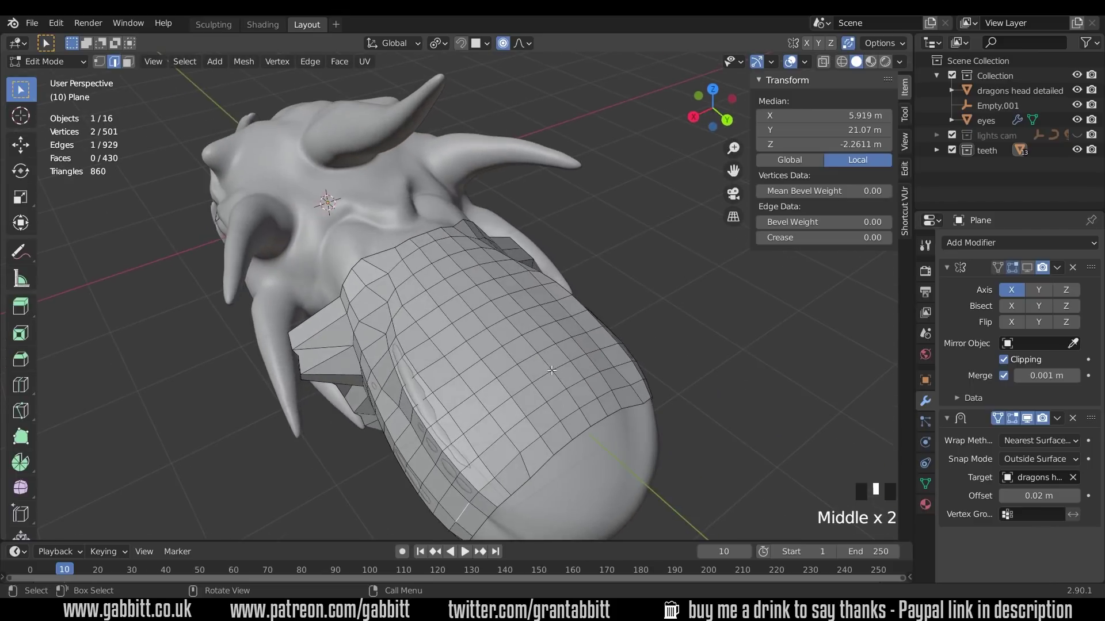
middle_click_drag(567, 408, 519, 375)
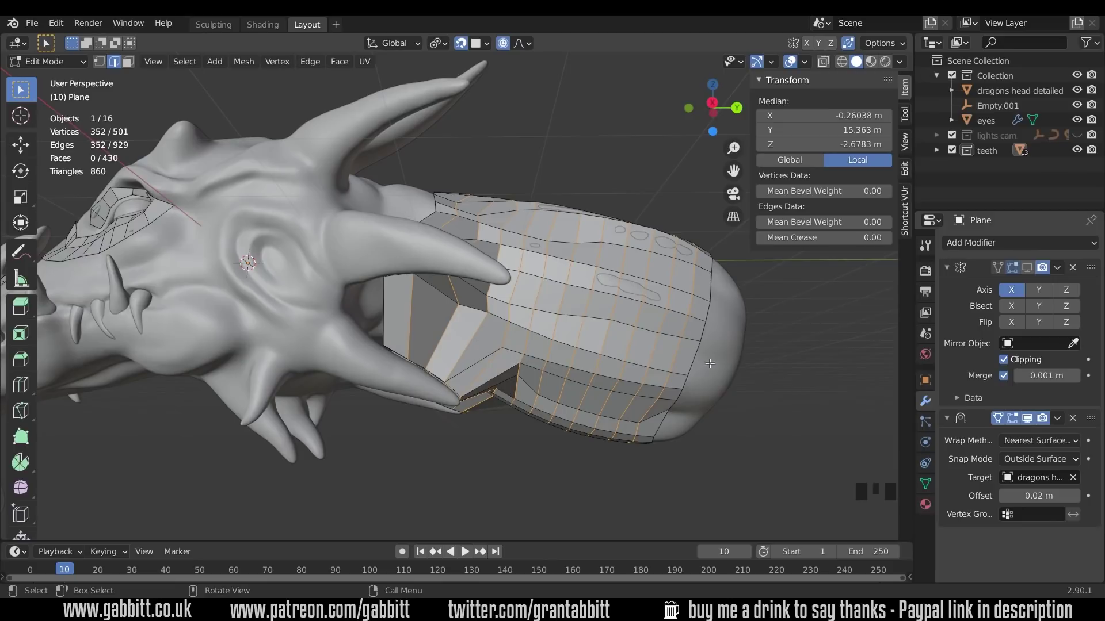
left_click(1027, 420)
middle_click_drag(535, 345, 422, 354)
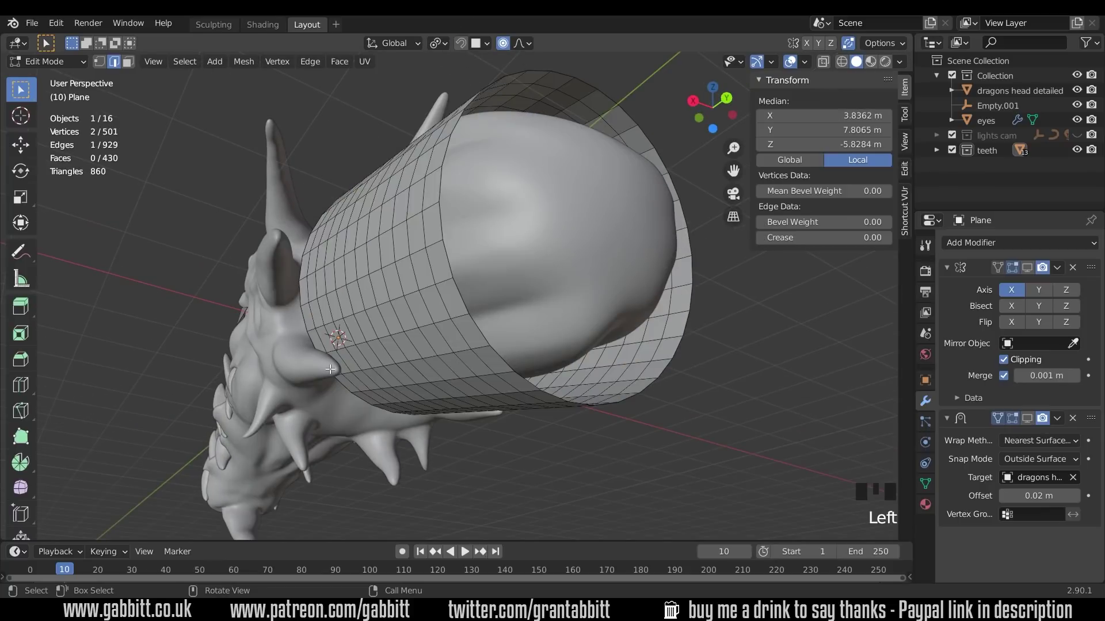
key("g")
left_click(354, 368)
middle_click_drag(354, 368, 241, 318)
middle_click_drag(402, 325, 460, 339)
- Adjust edges along the underside of the cylinder's front rim with proportional editing
left_click(495, 405)
key("g")
left_click(492, 398)
middle_click_drag(535, 392, 794, 389)
key("g")
left_click(509, 383)
key("g")
key("g")
scroll(551, 375, "down", 2)
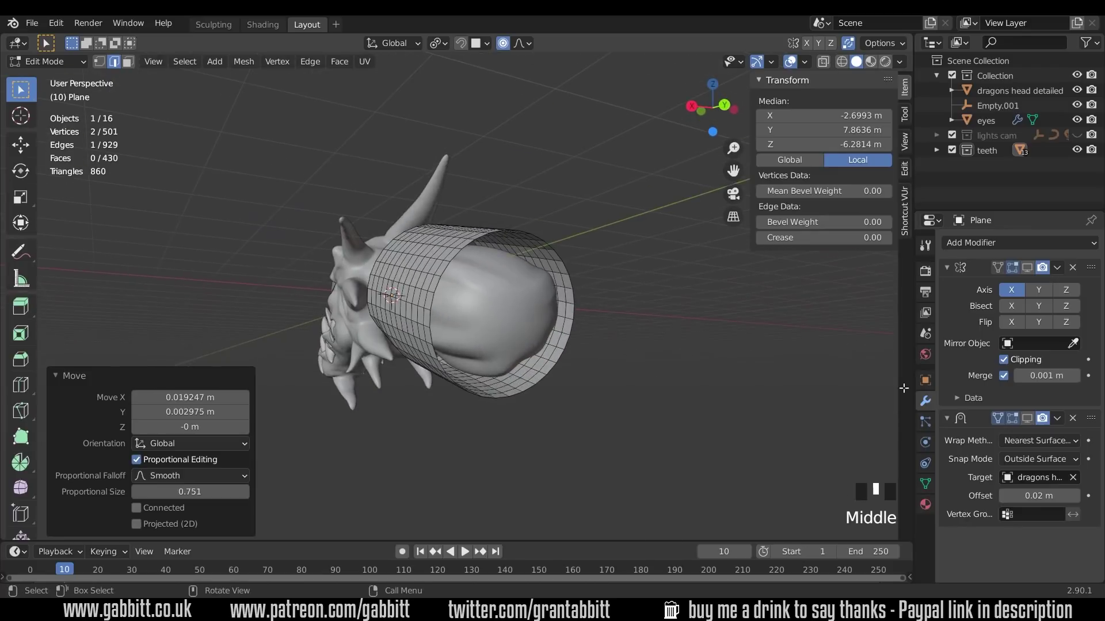
- Preview the shrinkwrap fit and move another cylinder edge with the proportional size enlarged to about 2.14
left_click(1026, 419)
middle_click_drag(451, 328, 416, 297)
left_click(1028, 417)
left_click(504, 311)
key("g")
scroll(511, 311, "down", 6)
left_click(508, 311)
middle_click_drag(397, 302, 512, 329)
- Pull the lower side edge near the cylinder's front rim toward the neck and preview the shrinkwrap fit
left_click(377, 335)
key("g")
left_click(387, 335)
middle_click_drag(405, 342, 533, 346)
left_click(1028, 419)
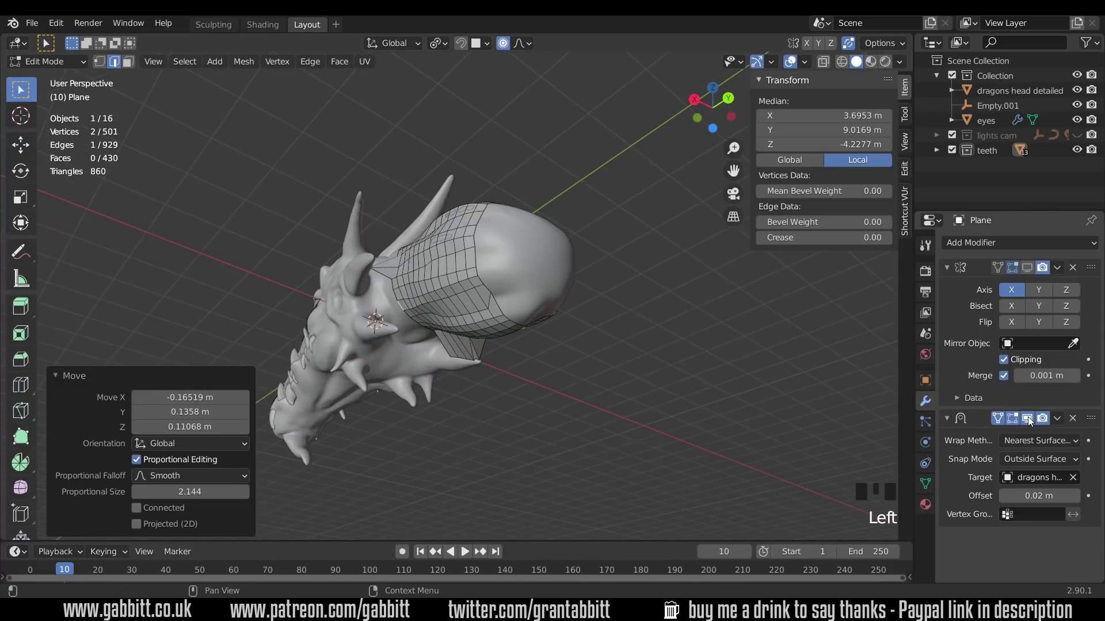
middle_click_drag(610, 386, 489, 301)
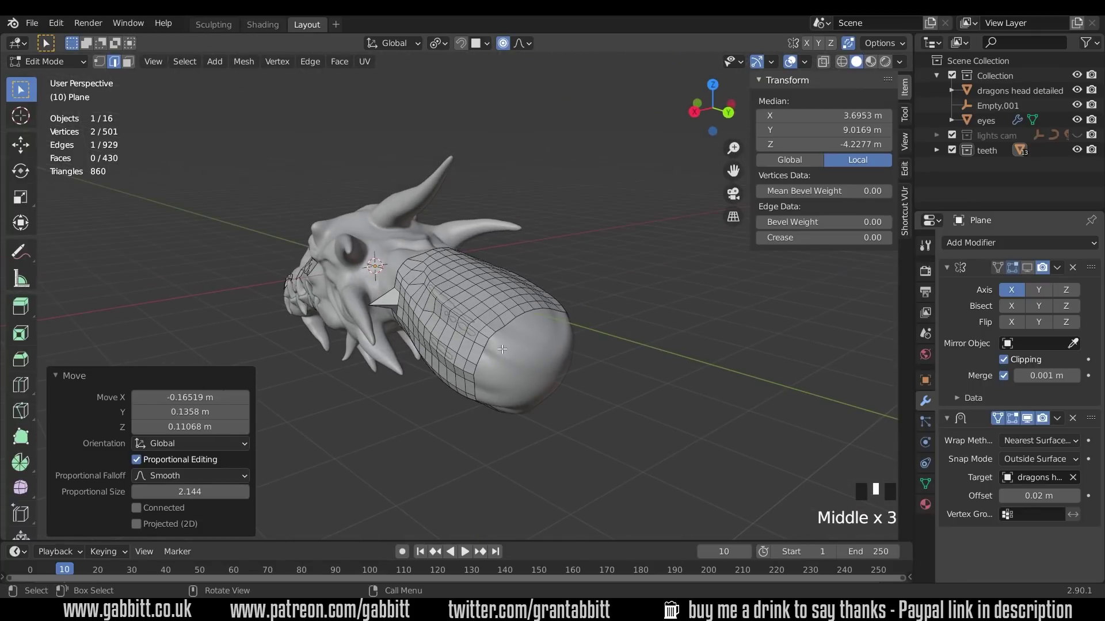
left_click(1027, 419)
- Delete the faces of the cylinder's negative-X half in wireframe view
middle_click_drag(759, 423, 643, 419)
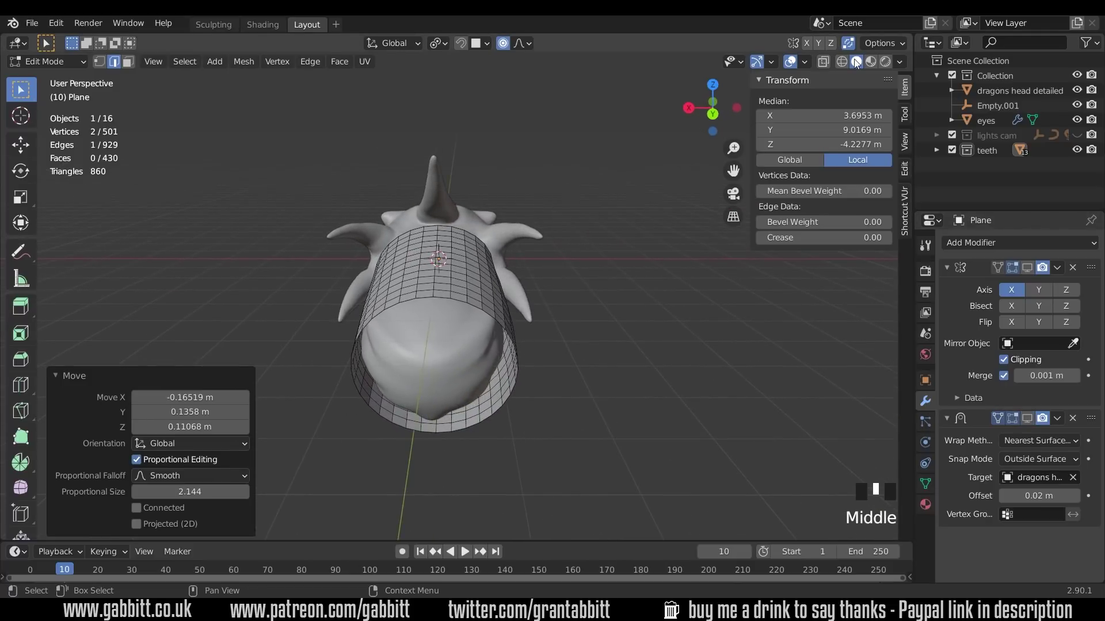
left_click(843, 62)
middle_click_drag(621, 229, 527, 266)
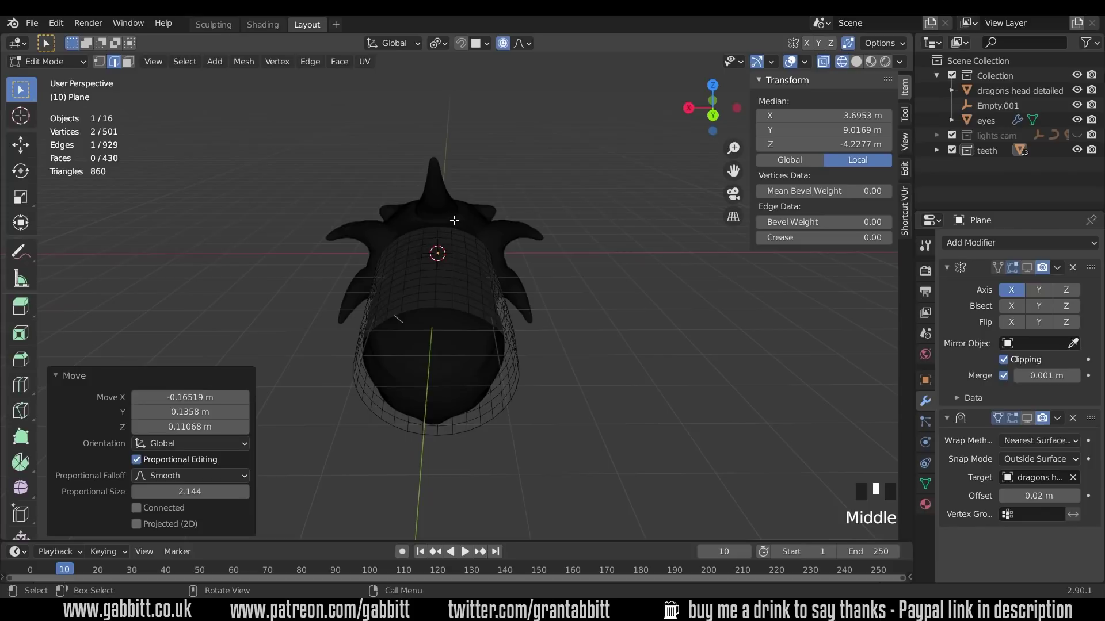
key("3")
middle_click_drag(456, 239, 446, 274)
left_click_drag(437, 259, 556, 494)
key("Delete")
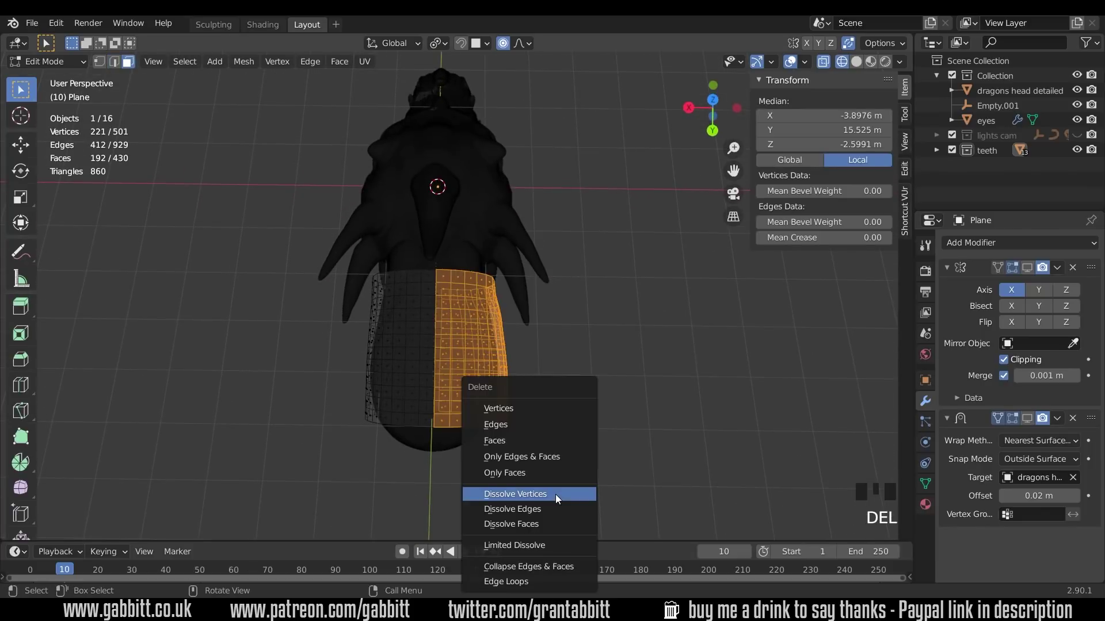
left_click(519, 439)
- Check the half cylinder with the Mirror modifier's viewport display and return to solid shading
middle_click_drag(518, 444, 520, 349)
left_click(1027, 268)
left_click(1028, 268)
left_click(1028, 269)
left_click(1028, 268)
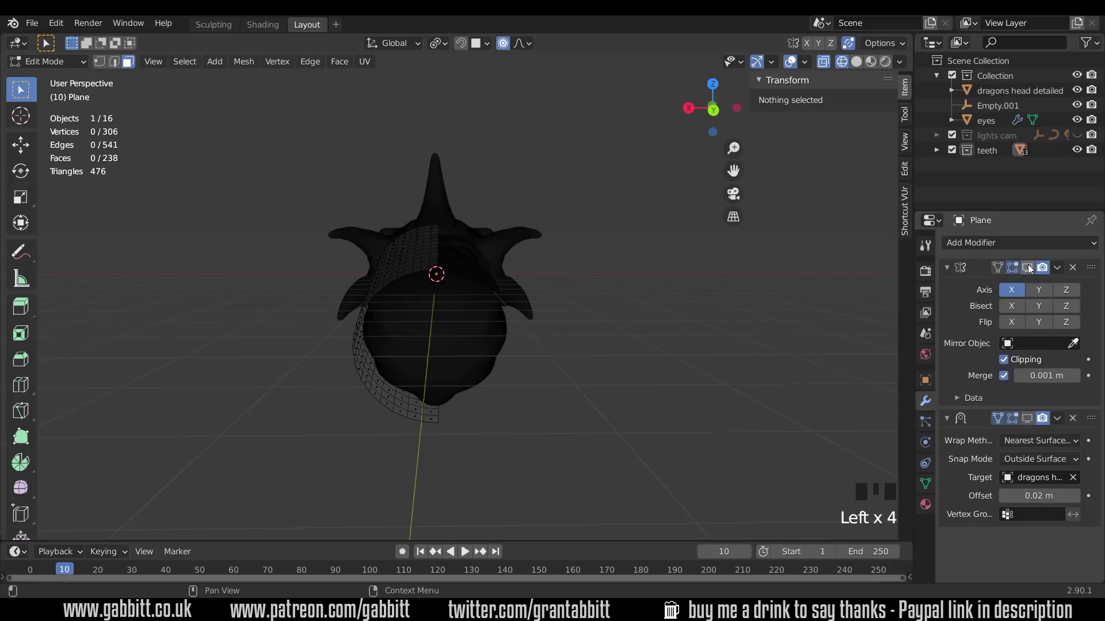
middle_click_drag(545, 424, 639, 437)
left_click(857, 62)
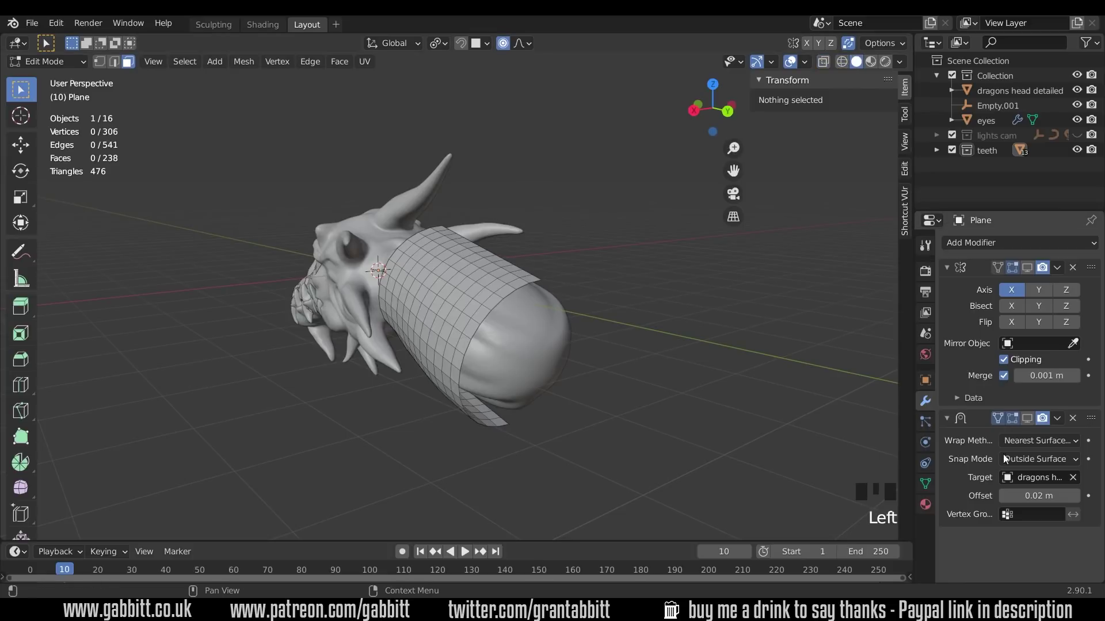
- Check the shrinkwrap display and pull a side face at the half cylinder's front rim toward the neck
left_click(1026, 419)
left_click(1011, 419)
left_click(1028, 419)
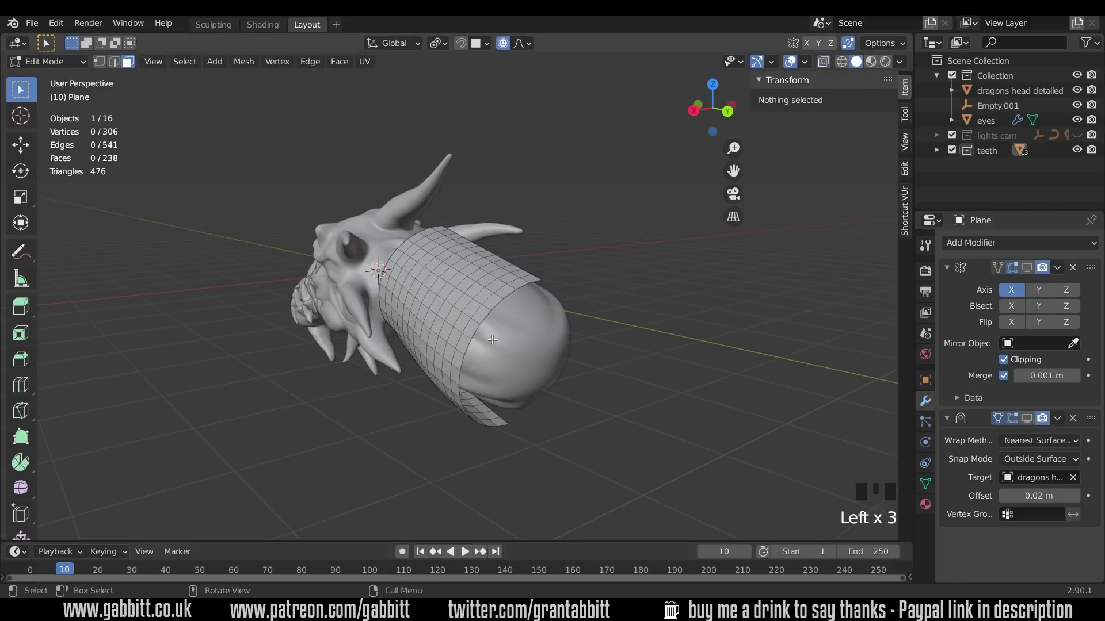
left_click(389, 292)
key("g")
left_click(397, 292)
middle_click_drag(522, 363, 462, 434)
- Move a lower side face proportionally and lower the top front-rim face near the centreline by about 0.16 m
left_click(428, 350)
key("g")
left_click(431, 344)
left_click(437, 228)
key("g")
left_click(450, 246)
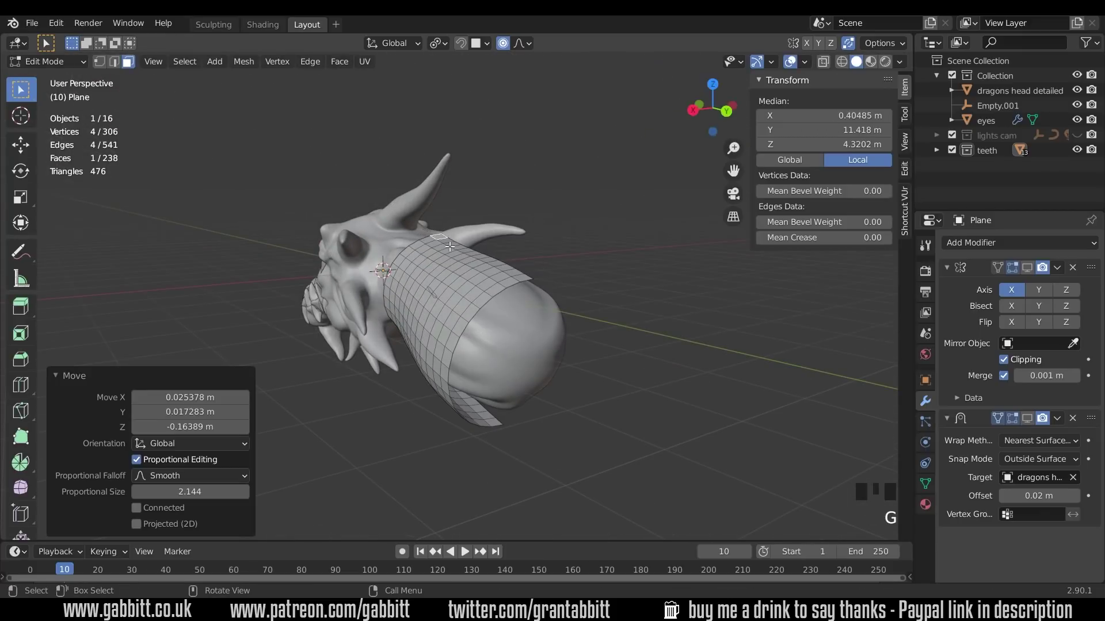
- Nudge a face on the half cylinder's upper side about 0.04 m in X and -0.02 m in Y
middle_click_drag(438, 289, 428, 295)
left_click(429, 295)
key("g")
left_click(437, 296)
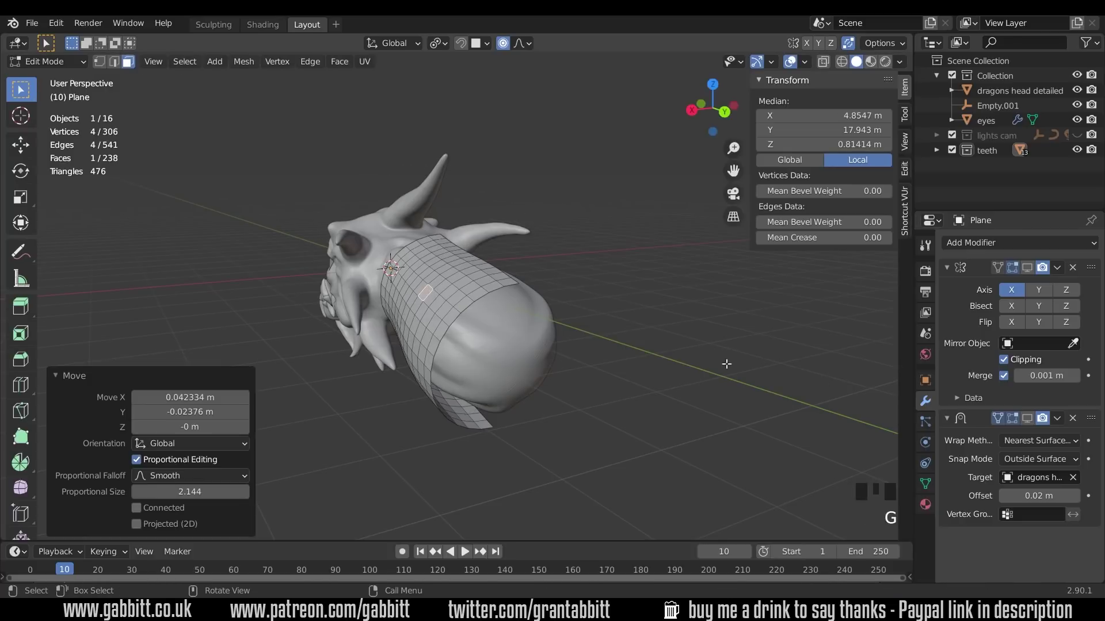
- Inspect the half neck mesh from the side and rear with the Shrinkwrap modifier shown and hidden
left_click(1027, 419)
middle_click_drag(518, 368, 694, 356)
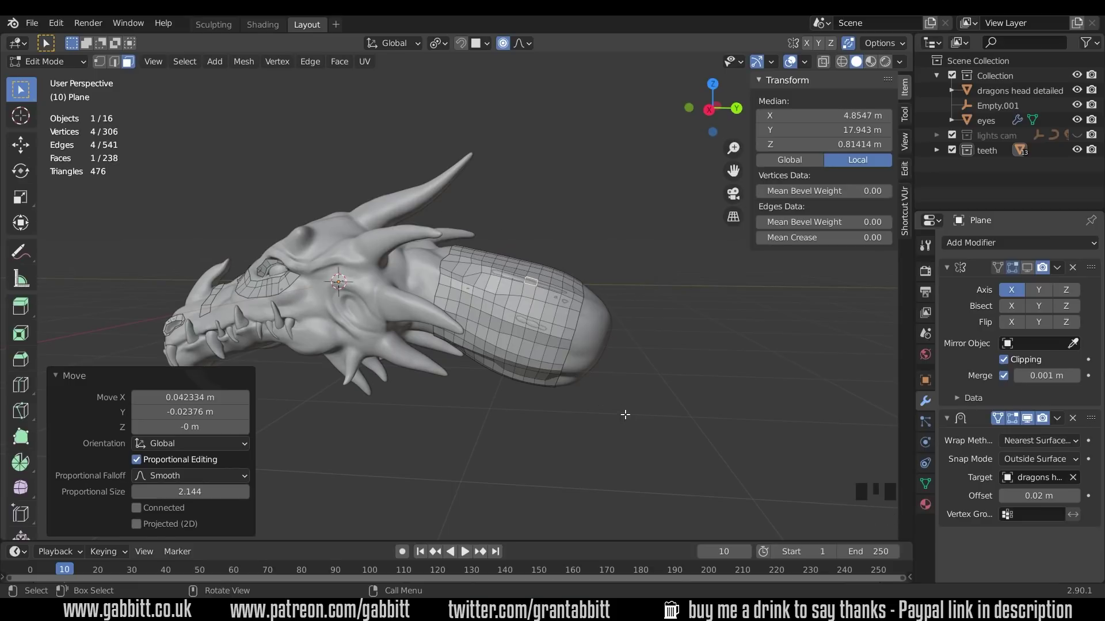
middle_click_drag(655, 281, 617, 323)
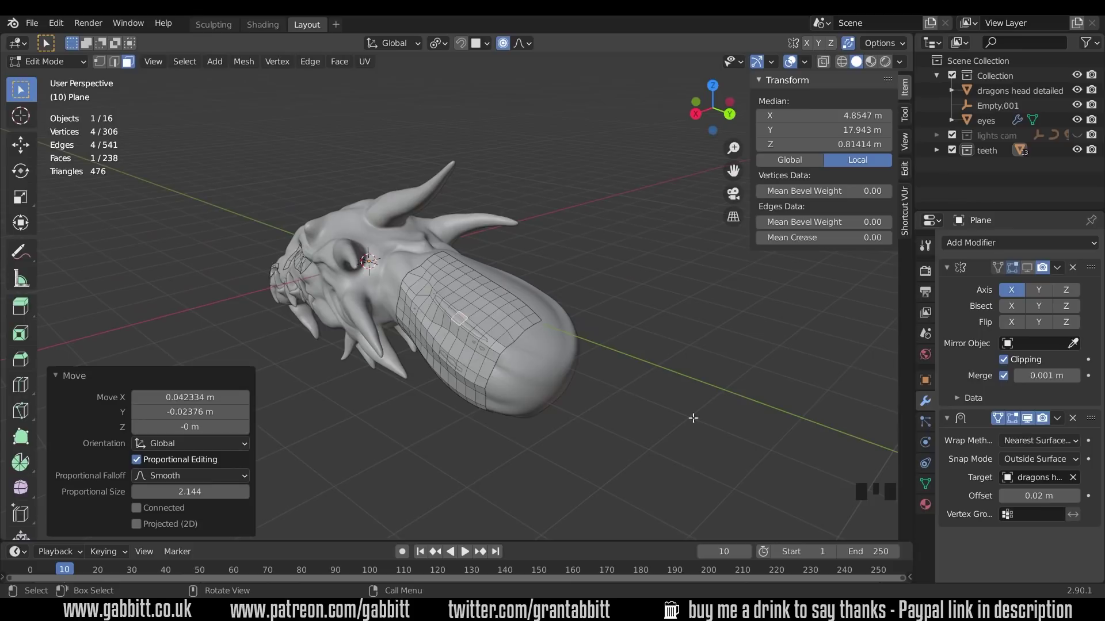
left_click(1026, 419)
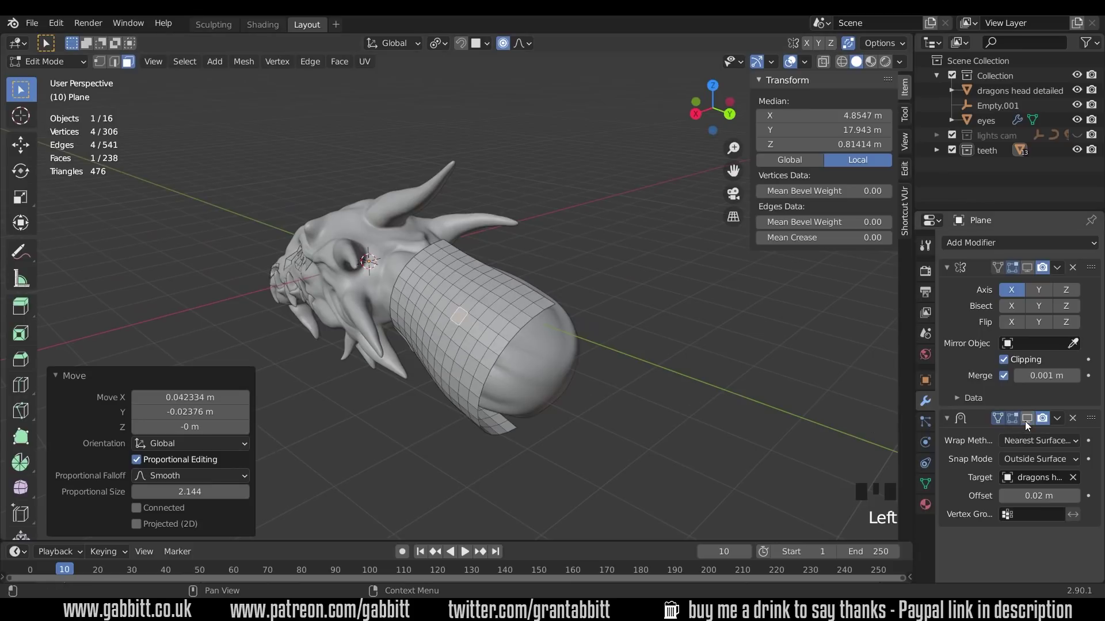
middle_click_drag(544, 405, 387, 297)
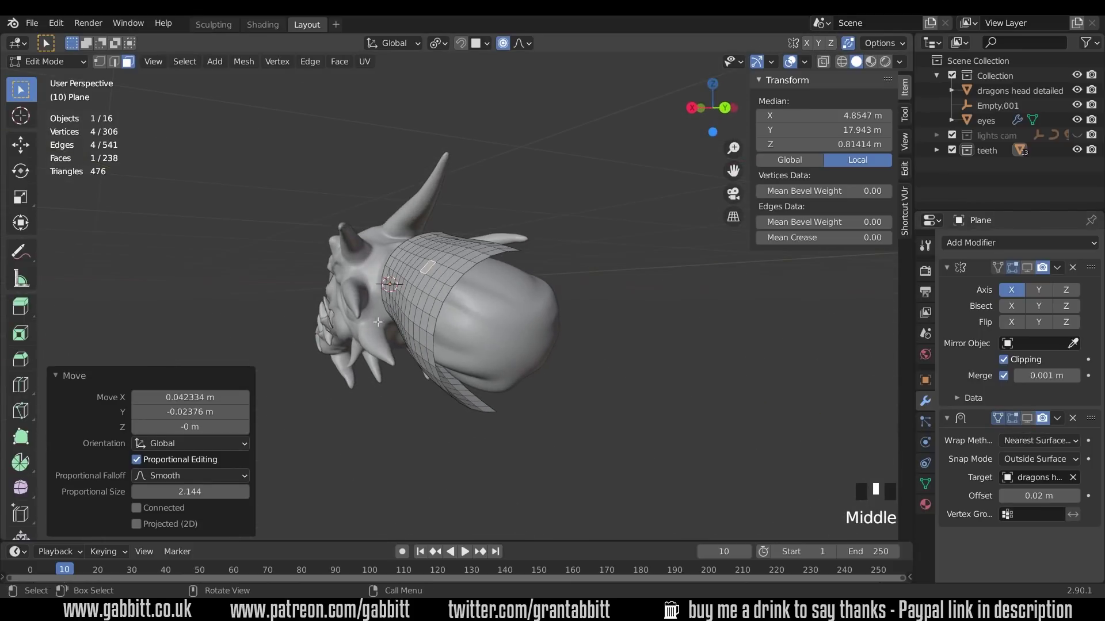
- Turn on the viewport display of the Shrinkwrap and Mirror modifiers and inspect the neck mesh from above
left_click(1027, 419)
middle_click_drag(497, 342, 638, 353)
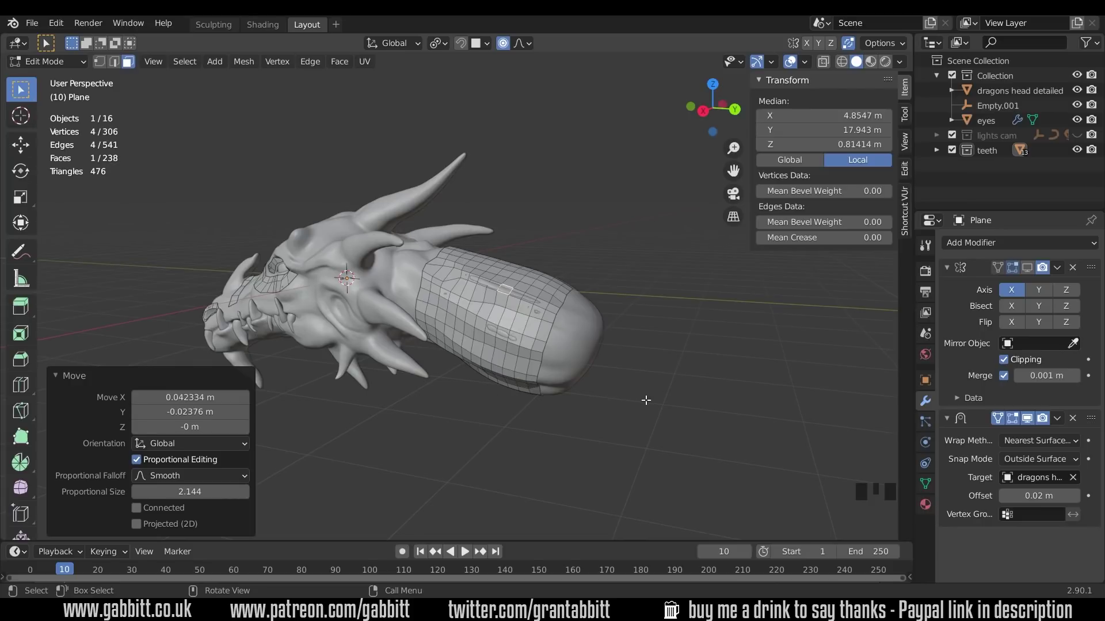
middle_click_drag(698, 400, 629, 412)
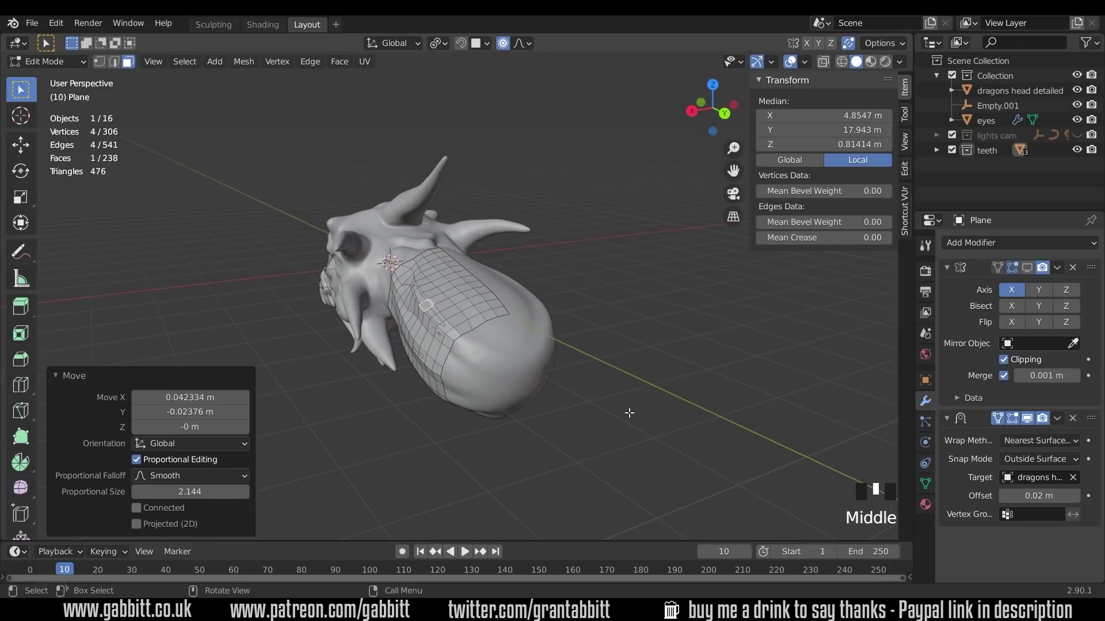
left_click(1028, 267)
middle_click_drag(518, 288, 457, 296)
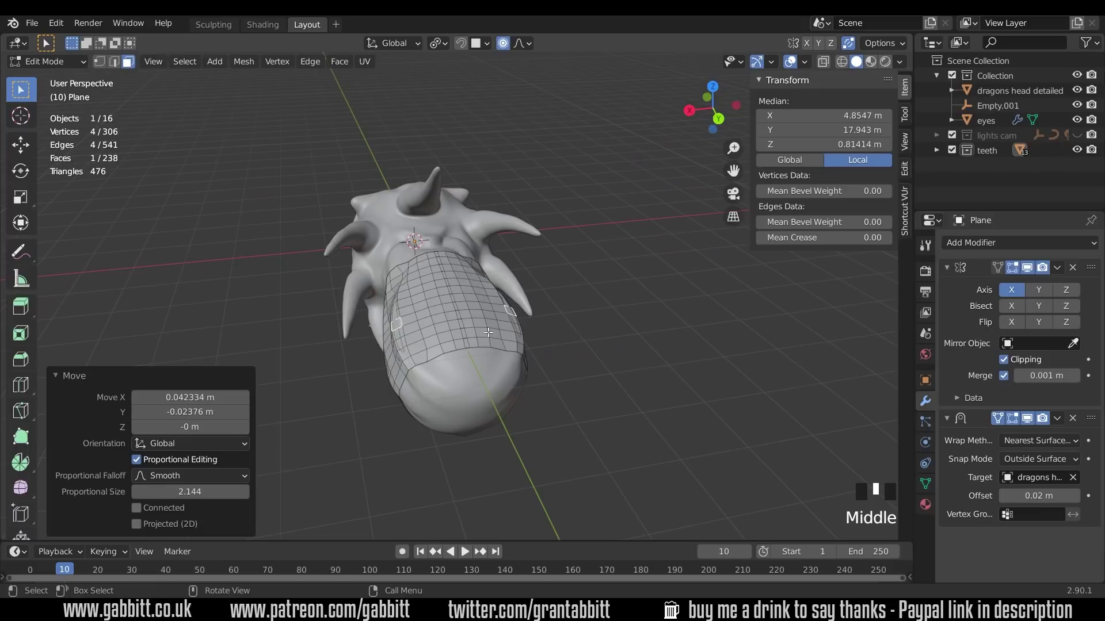
- Select the edge loop along the top of the neck and move it onto the mirror centreline
key("2")
left_click(452, 292, "alt")
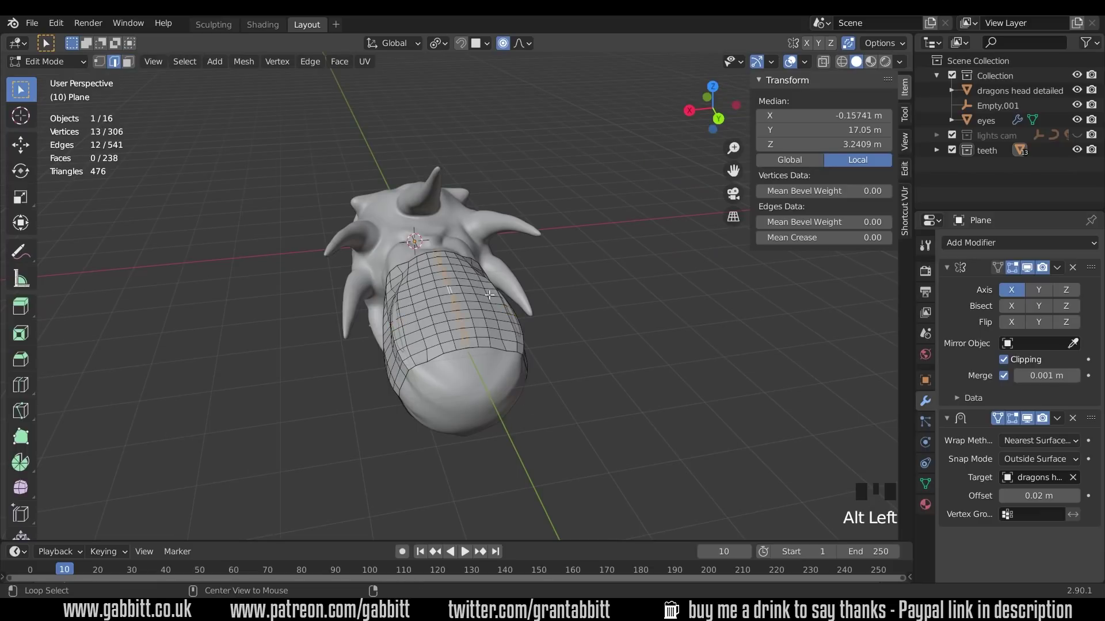
key("g")
left_click(488, 298)
middle_click_drag(488, 297, 479, 187)
- Move the neck's underside edge loop about 0.1 m in X so it meets the mirror centreline
left_click(450, 288, "alt")
left_click(445, 289, "alt")
key("g")
left_click(459, 313)
middle_click_drag(458, 313, 518, 443)
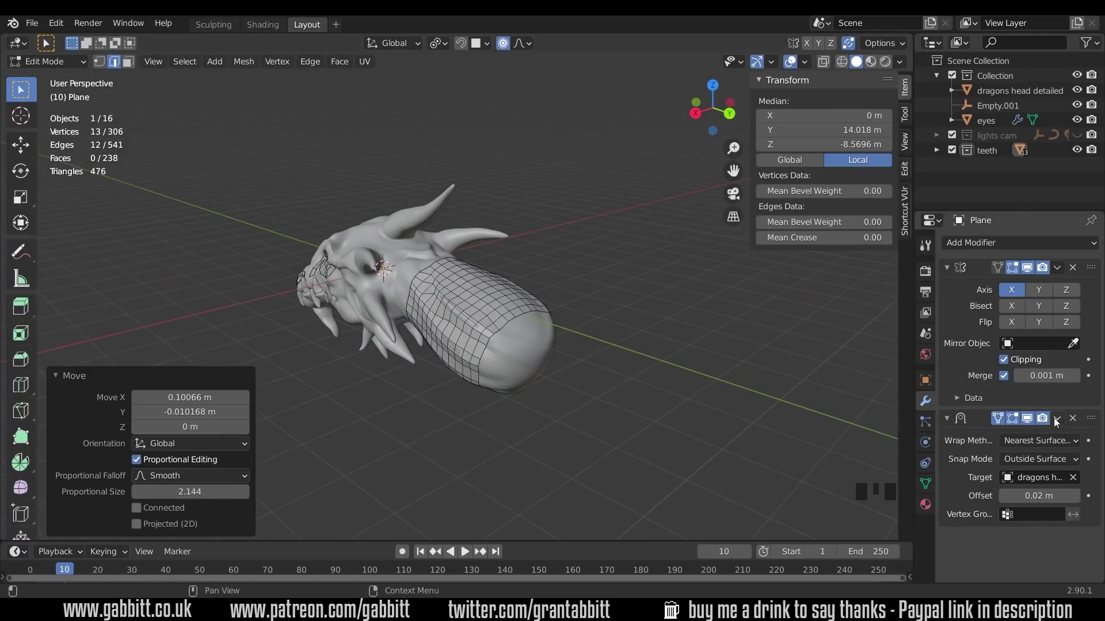
- Apply the Shrinkwrap modifier in Object Mode and return the mesh to Edit Mode
key("Tab")
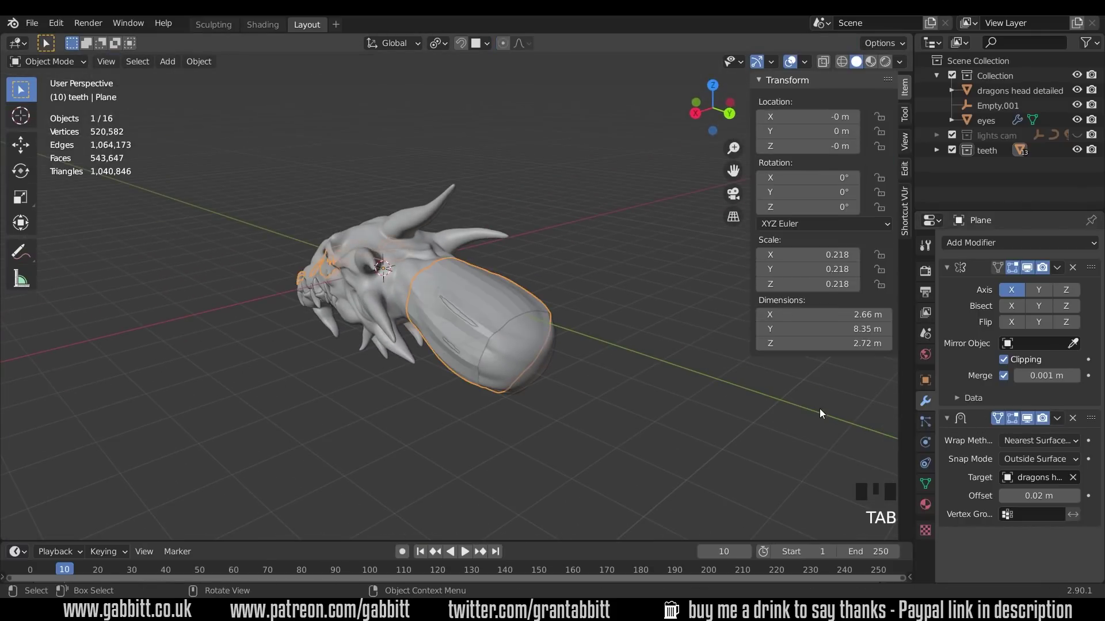
left_click(1058, 418)
left_click(1010, 433)
middle_click_drag(453, 384, 639, 336)
key("Tab")
- Add a new Shrinkwrap modifier targeting the dragon head, with Outside Surface snapping and a 0.02 m offset
left_click(1007, 247)
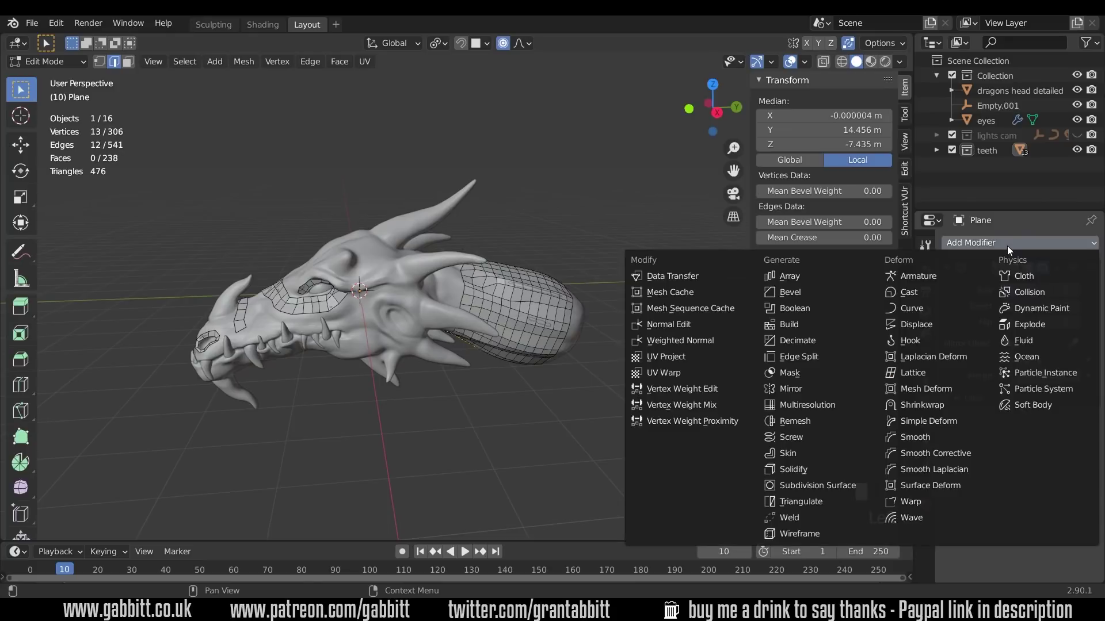
left_click(926, 402)
left_click(1074, 477)
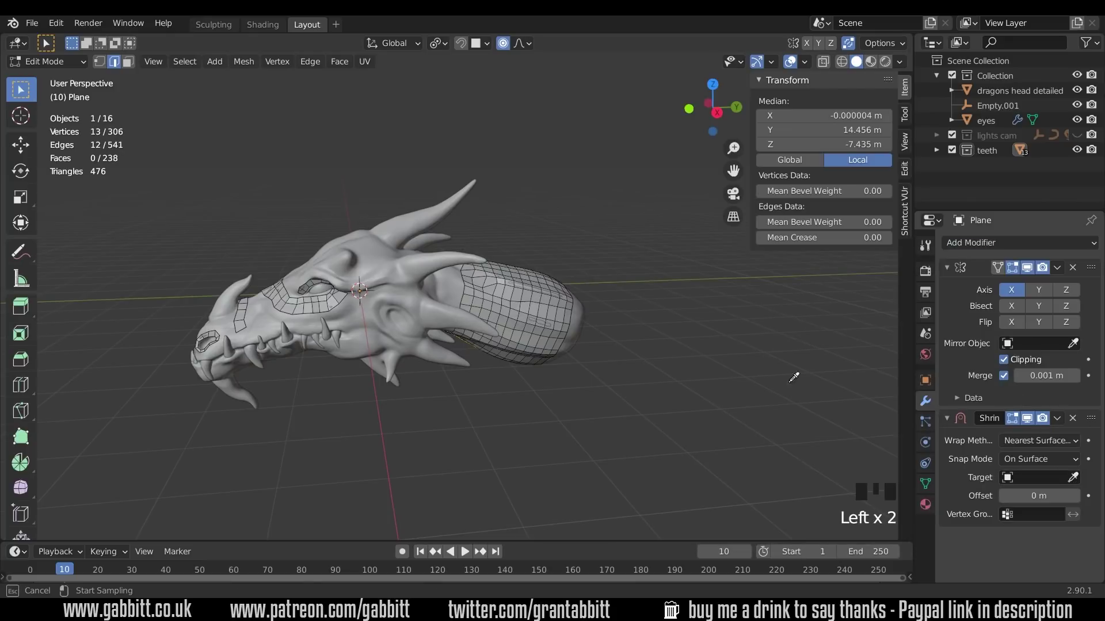
left_click(634, 308)
left_click(1075, 496)
left_click(1075, 496)
left_click_drag(1055, 459, 1017, 524)
middle_click_drag(590, 381, 468, 349)
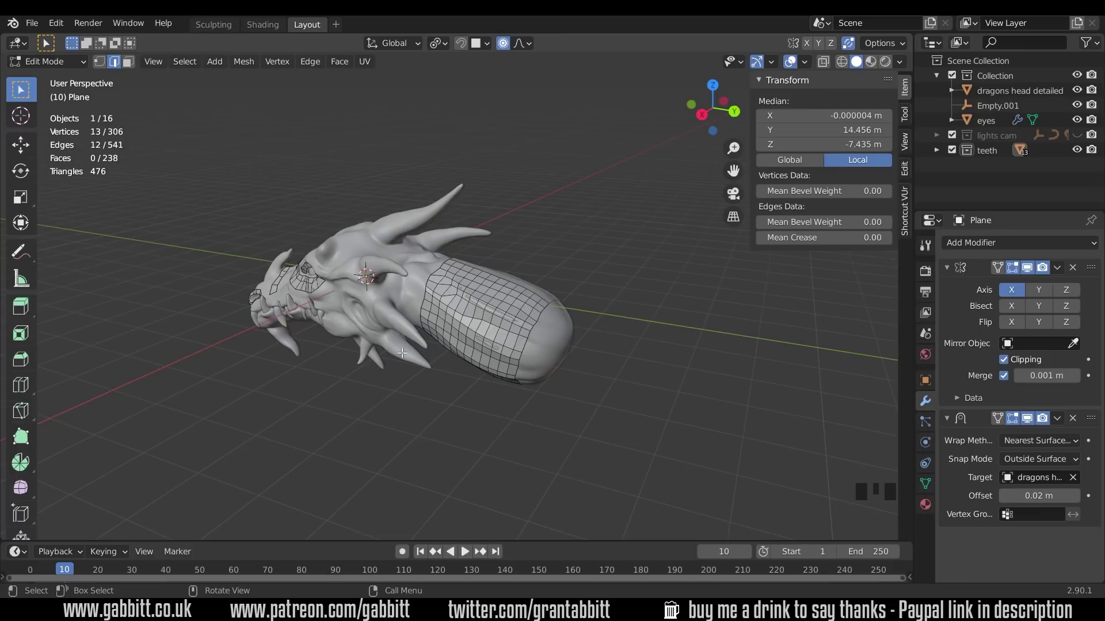
scroll(405, 355, "up", 2)
middle_click_drag(433, 375, 551, 360)
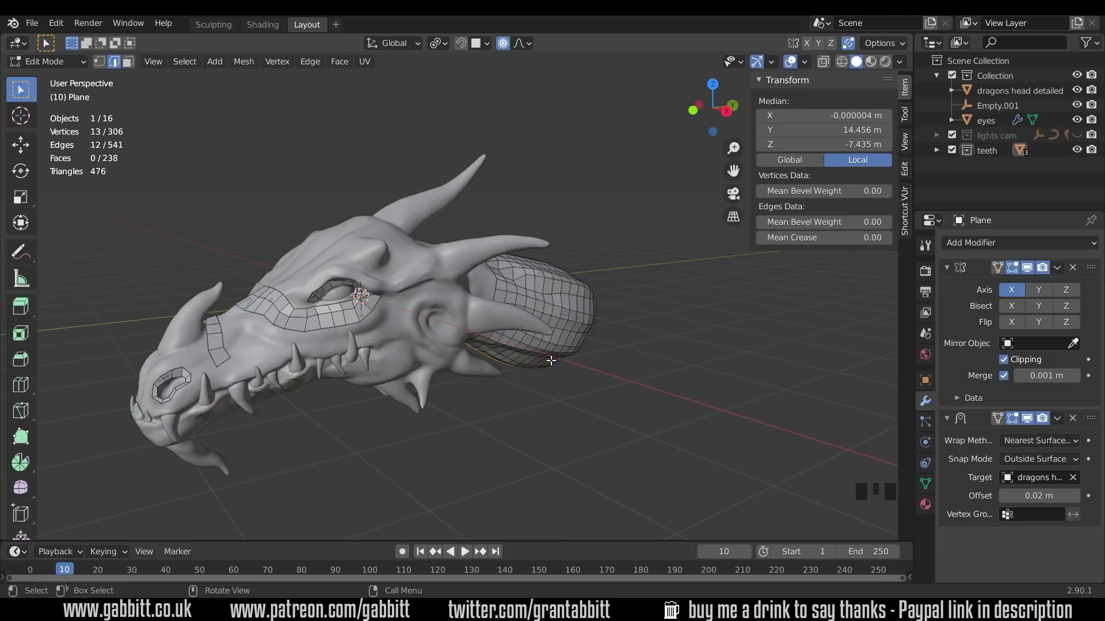
- Select the neck mesh's front rim loop and extrude it about 0.25 m toward the head
middle_click_drag(438, 296, 434, 300)
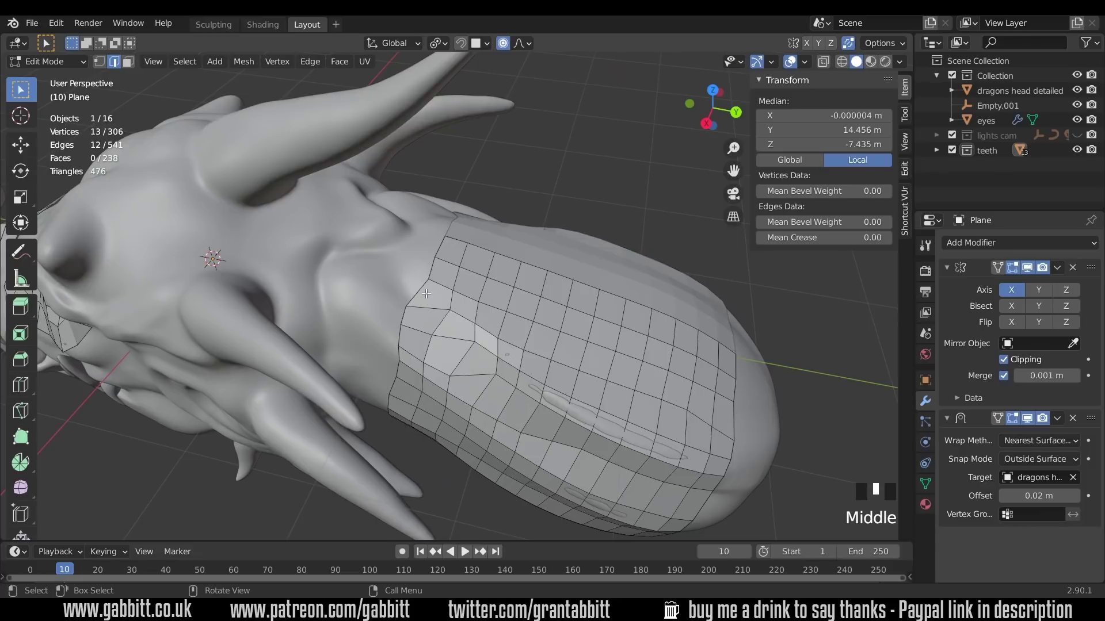
left_click(423, 292, "alt")
key("e")
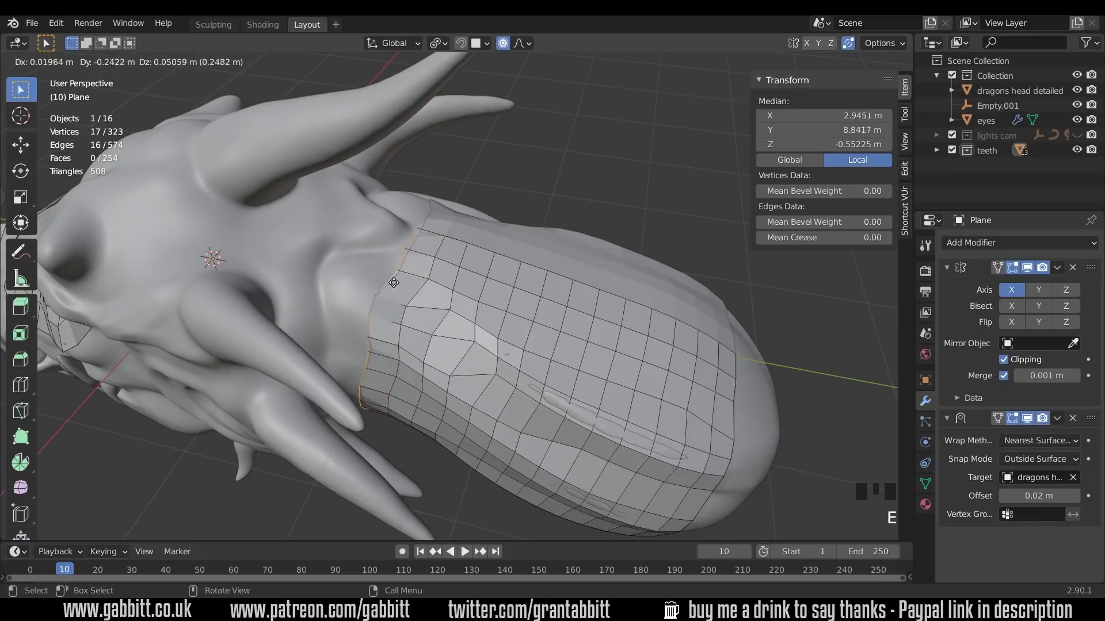
left_click(390, 282)
middle_click_drag(390, 281, 368, 352)
middle_click_drag(408, 304, 382, 227)
- Select the side section of the front rim as an eight-edge path and extrude it toward the head
left_click(382, 228)
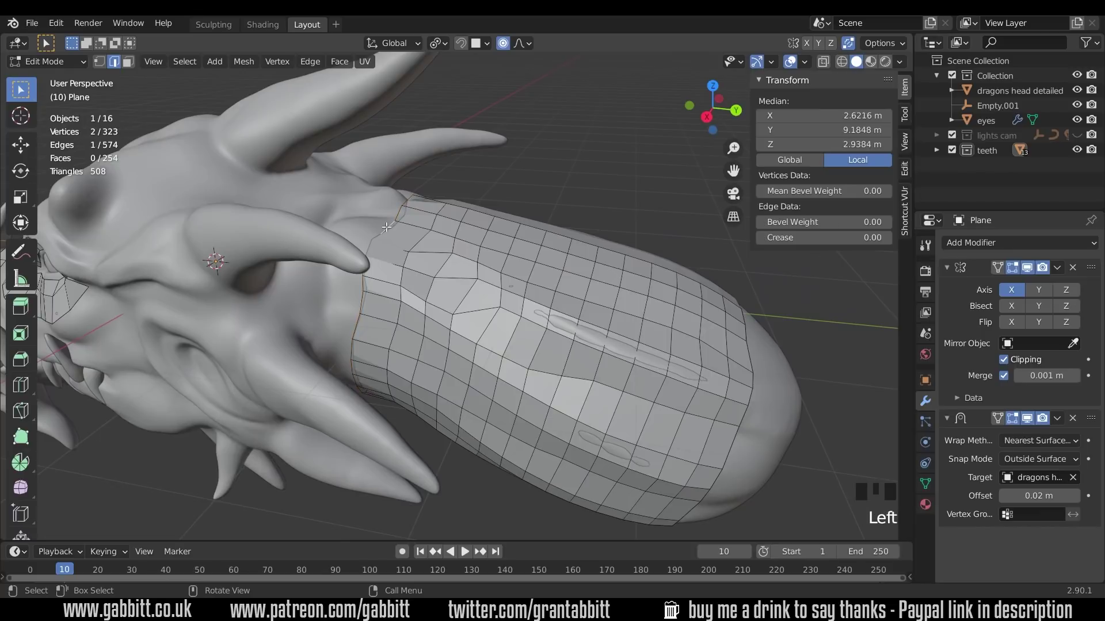
mouse_move(394, 302)
middle_mouse_down()
mouse_move(407, 283)
mouse_move(387, 320)
middle_mouse_up()
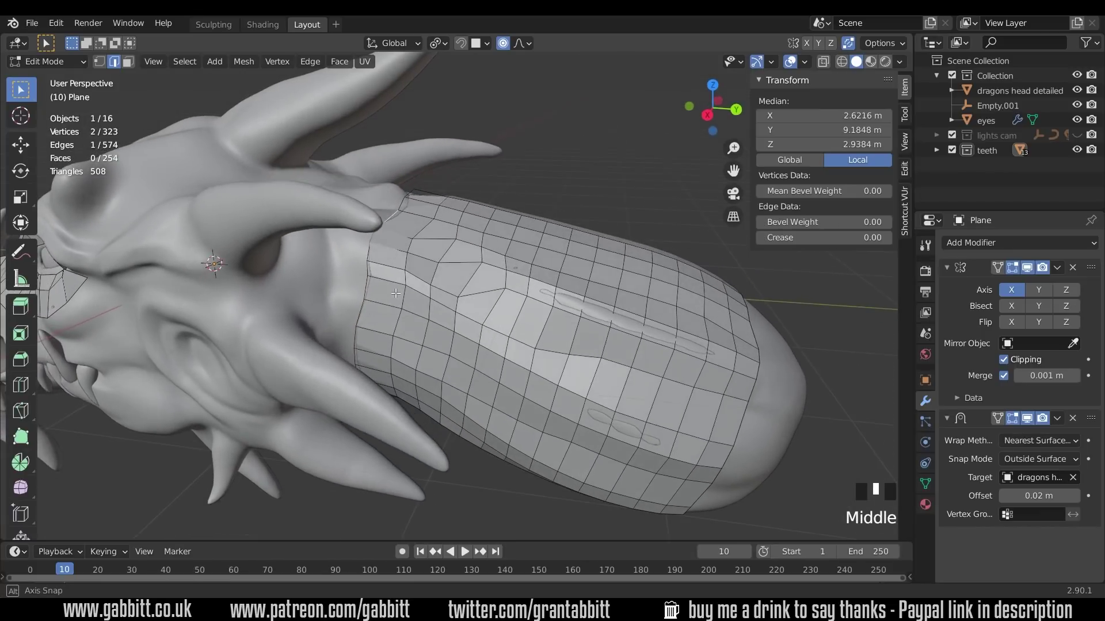
left_click(356, 354, "ctrl")
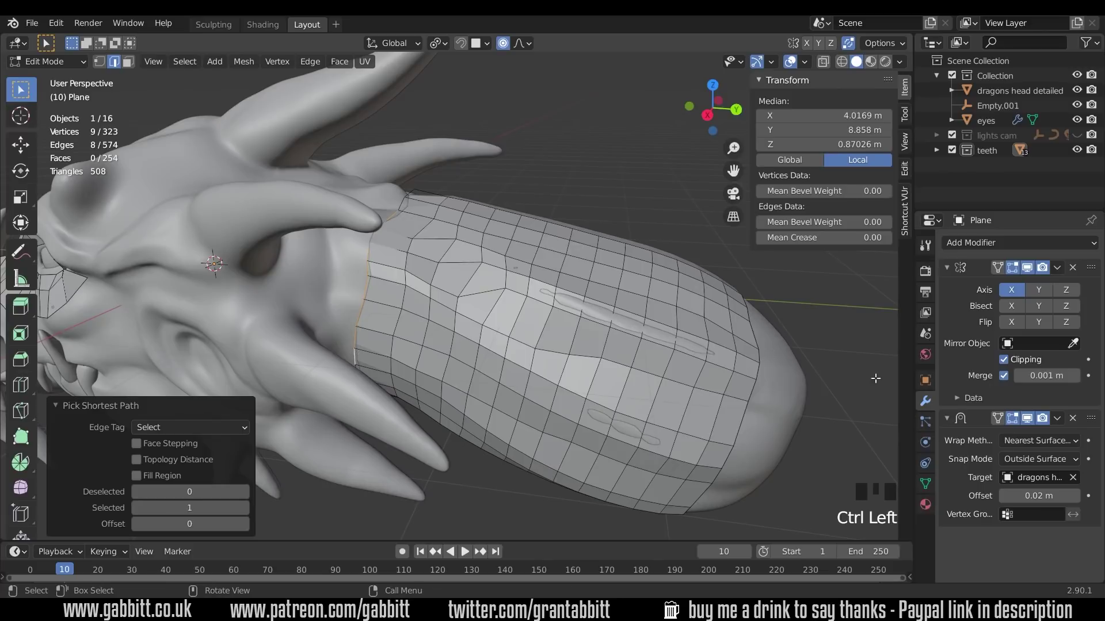
middle_click_drag(541, 313, 483, 295)
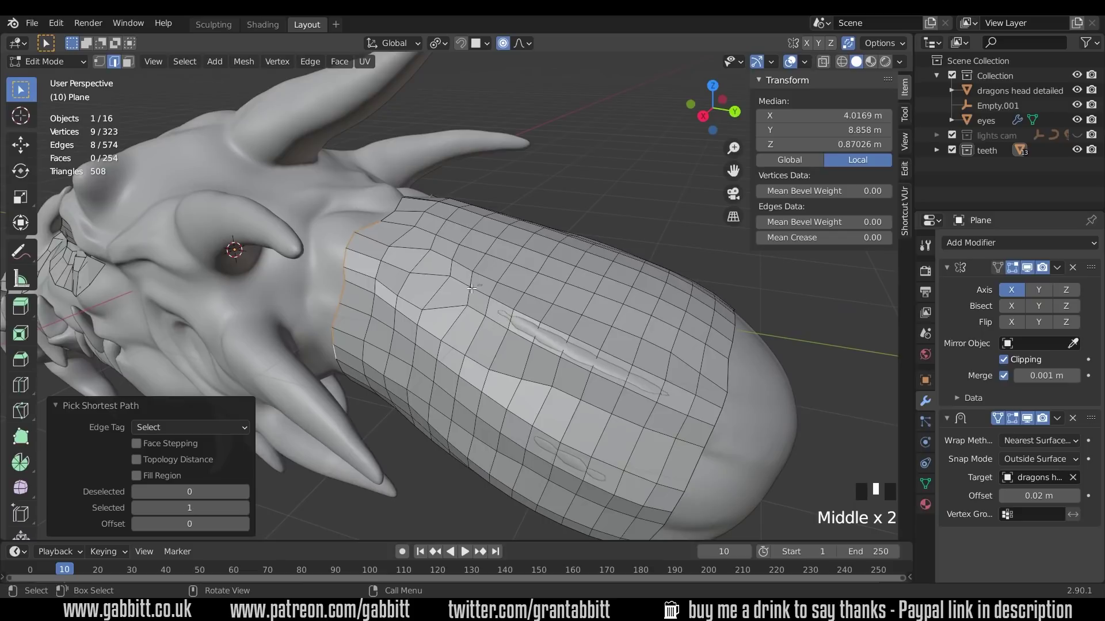
middle_click_drag(309, 295, 324, 235)
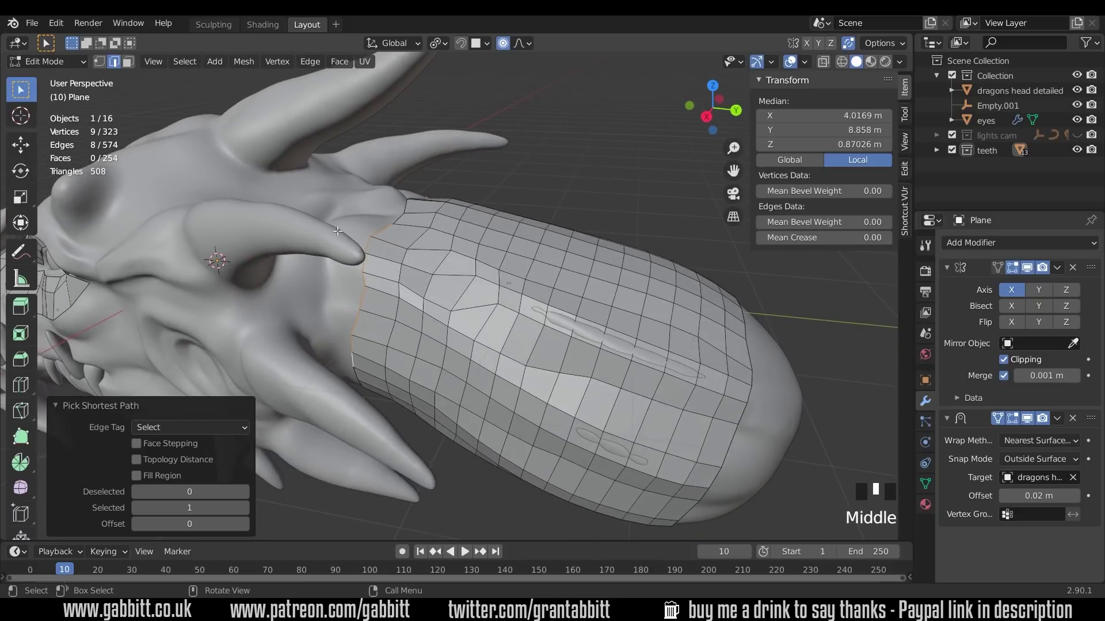
middle_click_drag(395, 295, 338, 253)
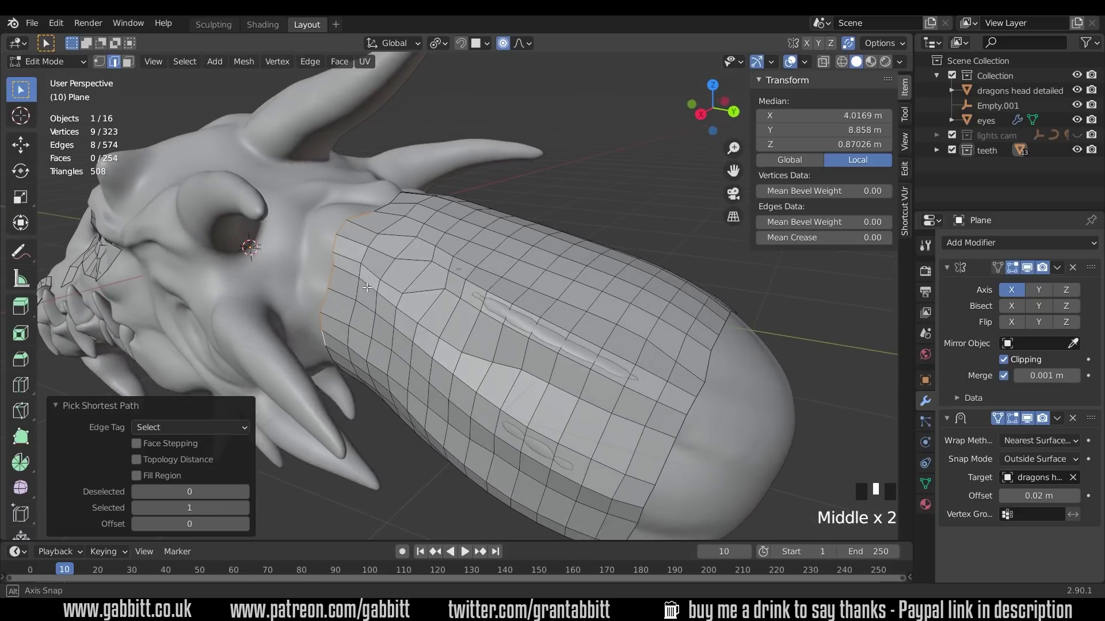
key("e")
left_click(340, 258)
middle_click_drag(339, 258, 348, 353)
- Select five edges on the underside of the front rim and move them toward the jaw with proportional editing off
left_click(357, 337)
left_click(390, 369, "ctrl")
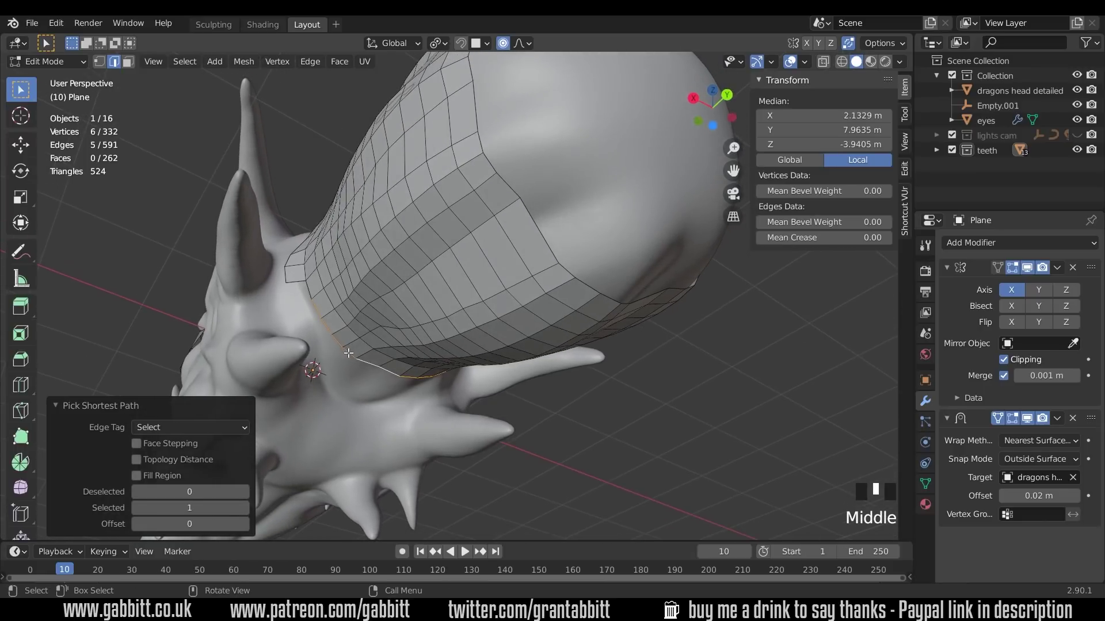
key("g")
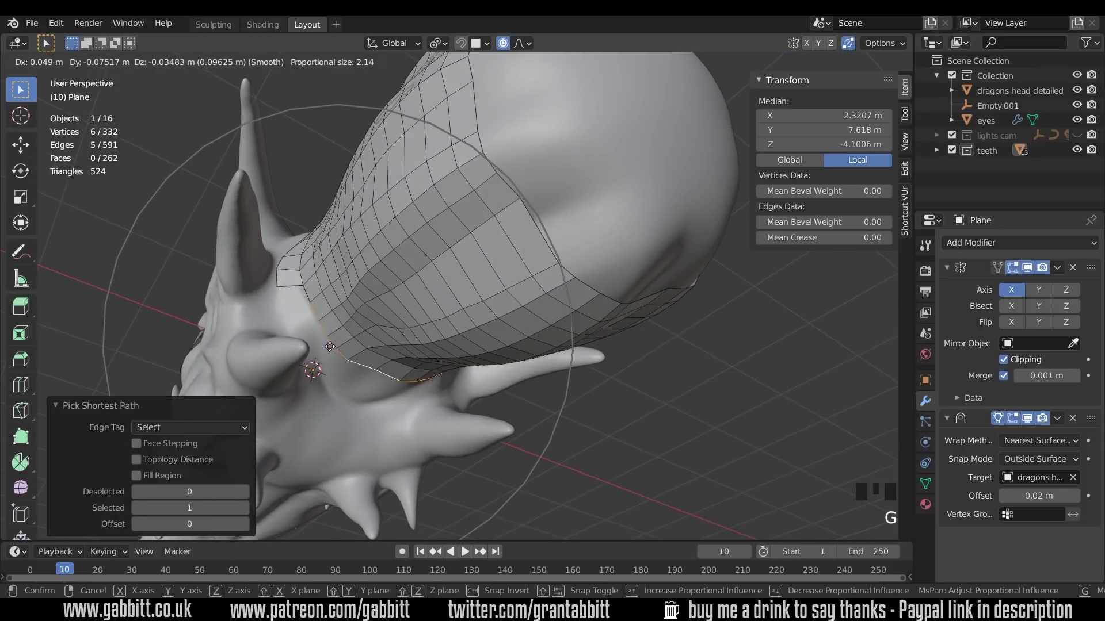
key("Escape")
left_click(502, 42)
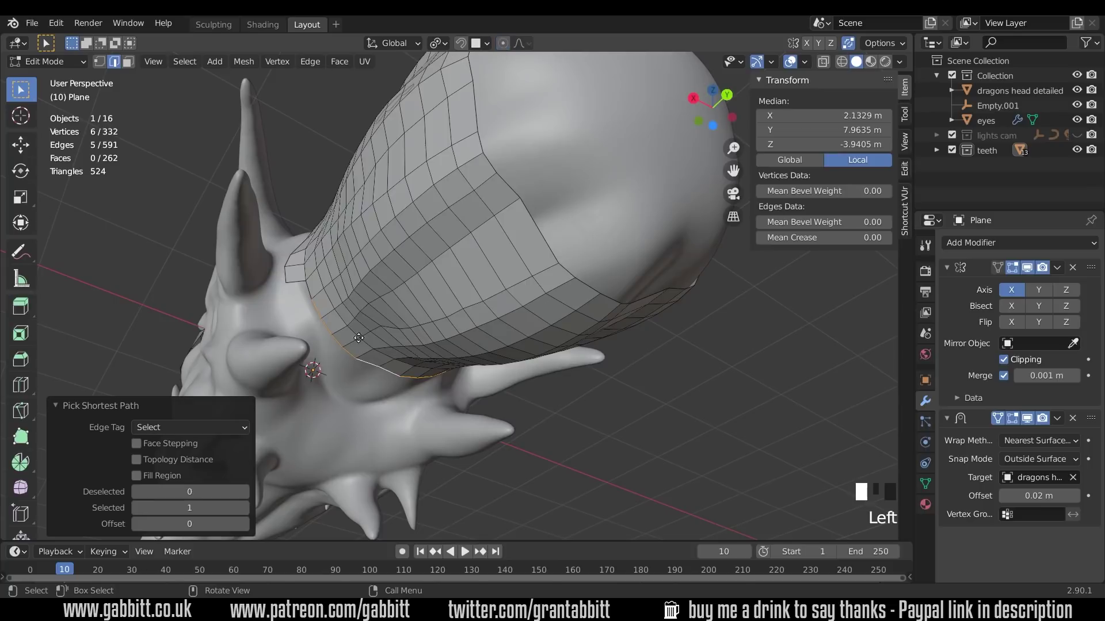
key("g")
left_click(345, 349)
- Extrude the underside rim edges about 0.2 m toward the jaw and fill the gap beside the side strip with a face
key("e")
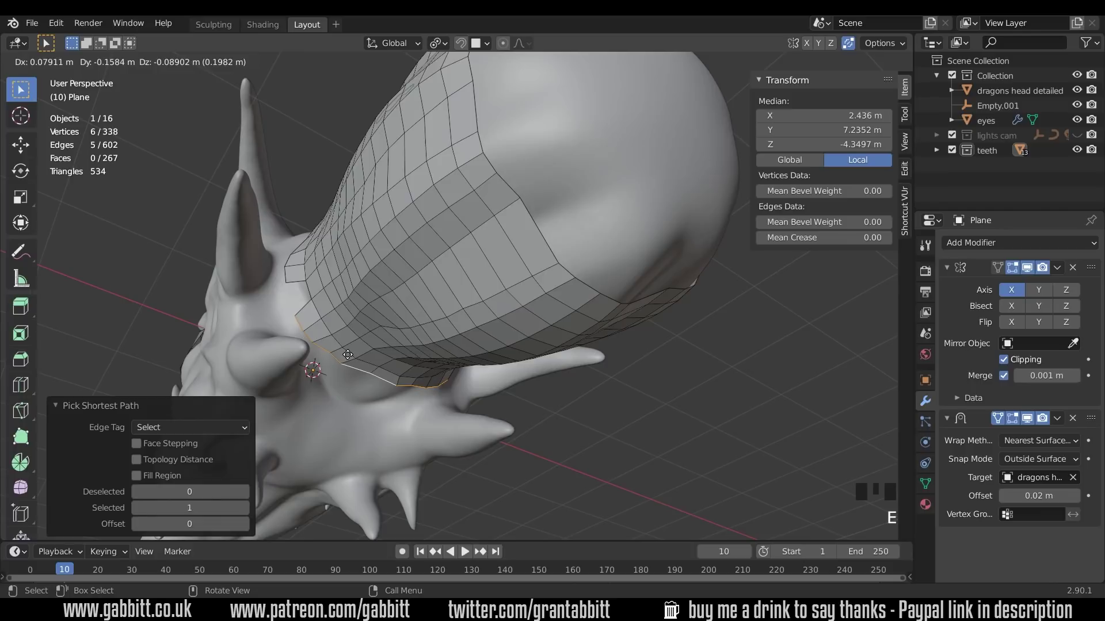
left_click(348, 355)
middle_click_drag(348, 355, 345, 376)
left_click(355, 297)
key("f")
- Move the top front-rim edge near the centreline about -0.05 m in X and 0.02 m in Z
middle_click_drag(396, 309, 387, 248)
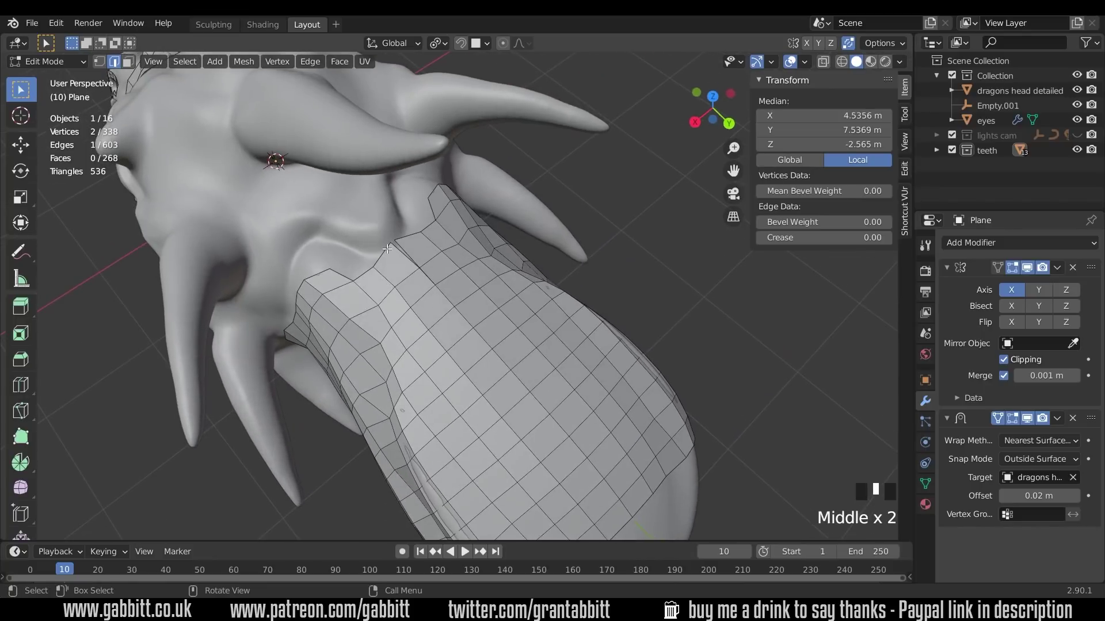
left_click(384, 250)
key("g")
left_click(390, 247)
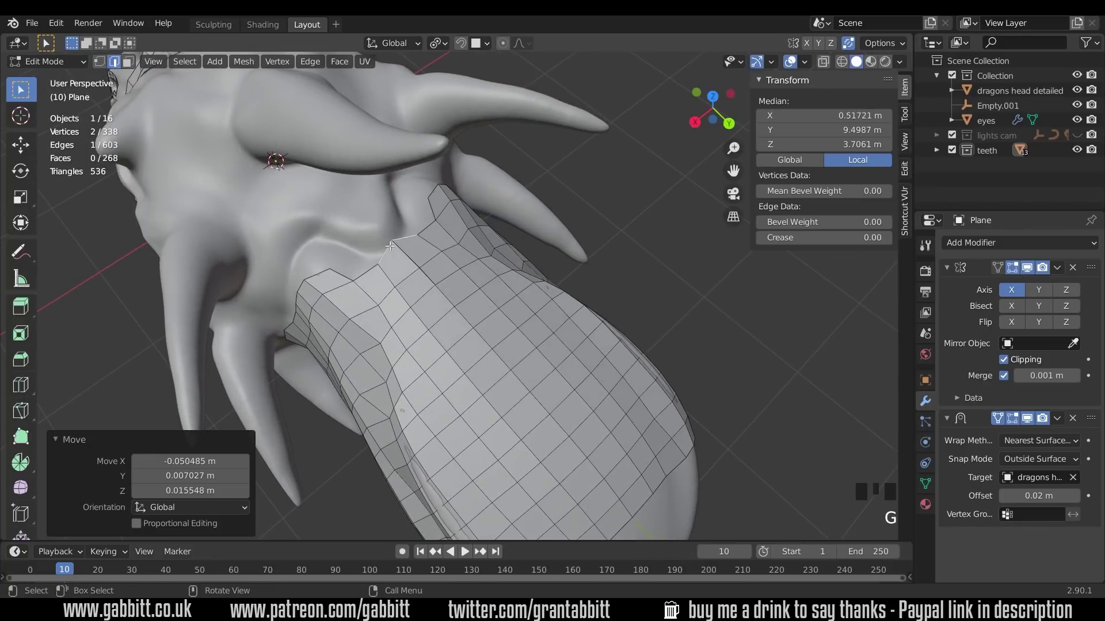
- Extrude the top front-rim edge toward the head and fill the adjacent gap with a face
key("e")
left_click(394, 262)
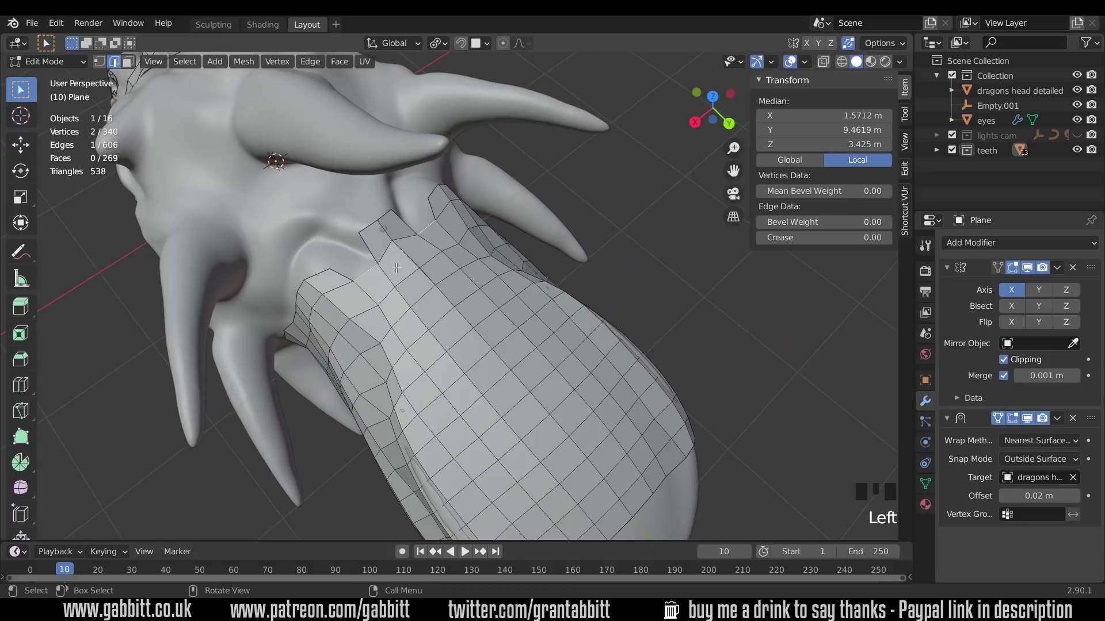
key("f")
middle_click_drag(397, 268, 591, 383)
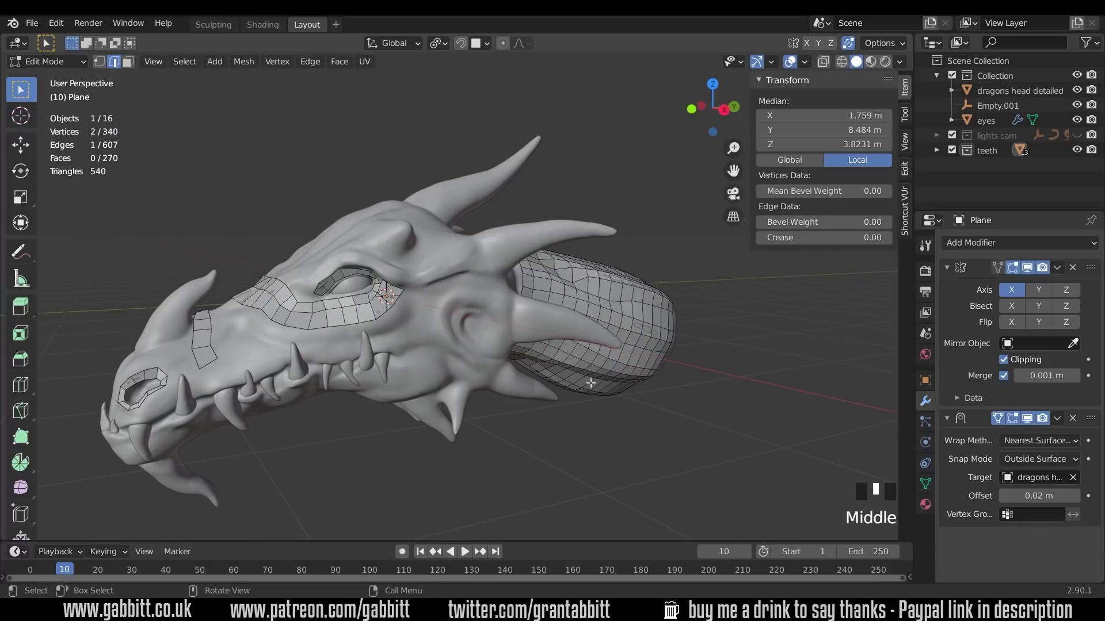